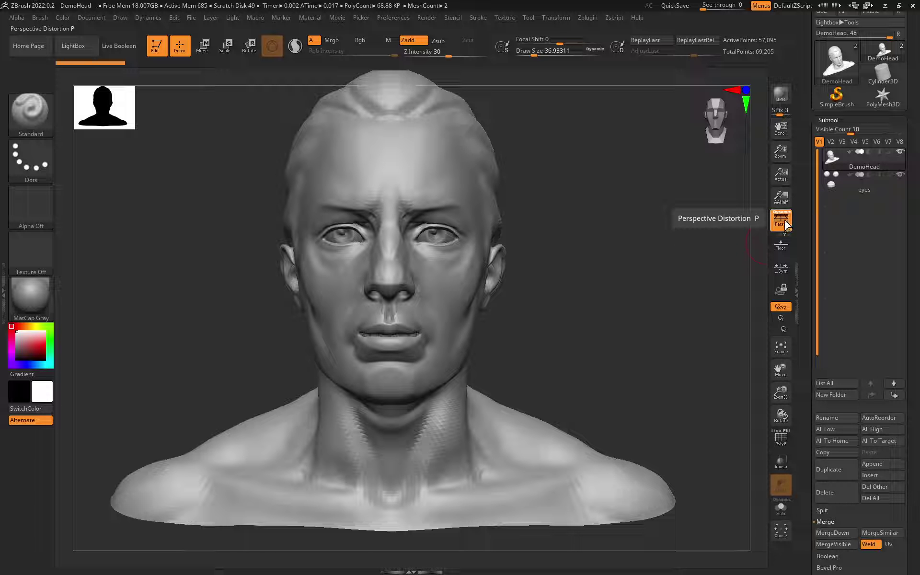
click(788, 225)
click(787, 225)
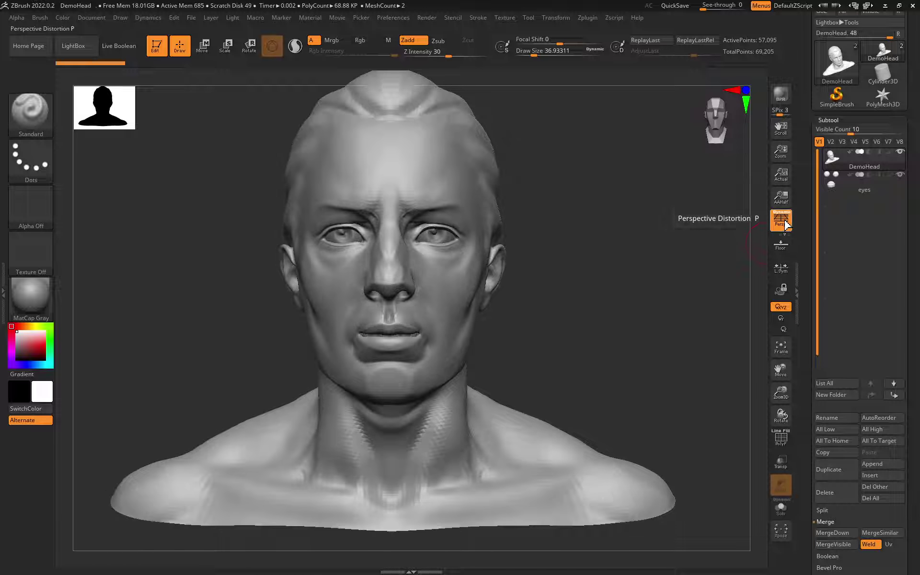
click(786, 225)
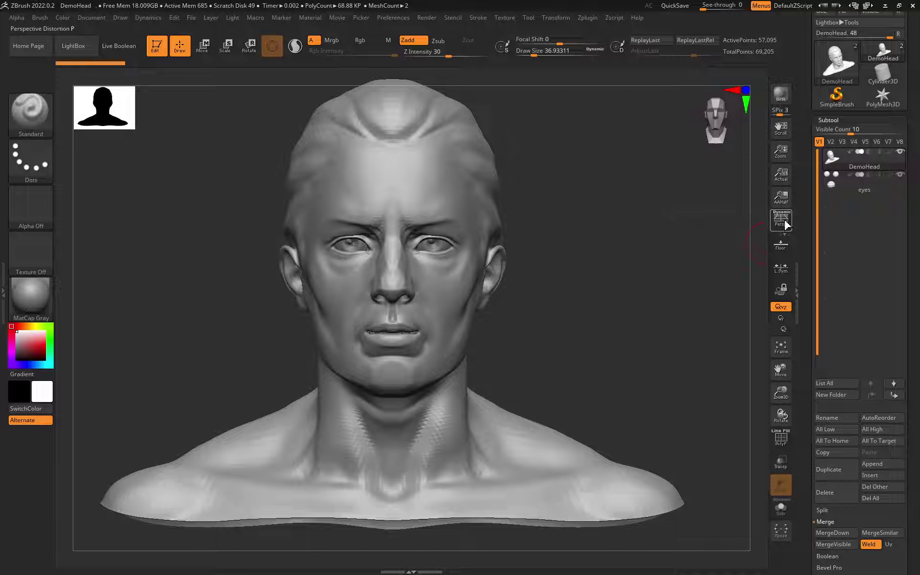
click(787, 225)
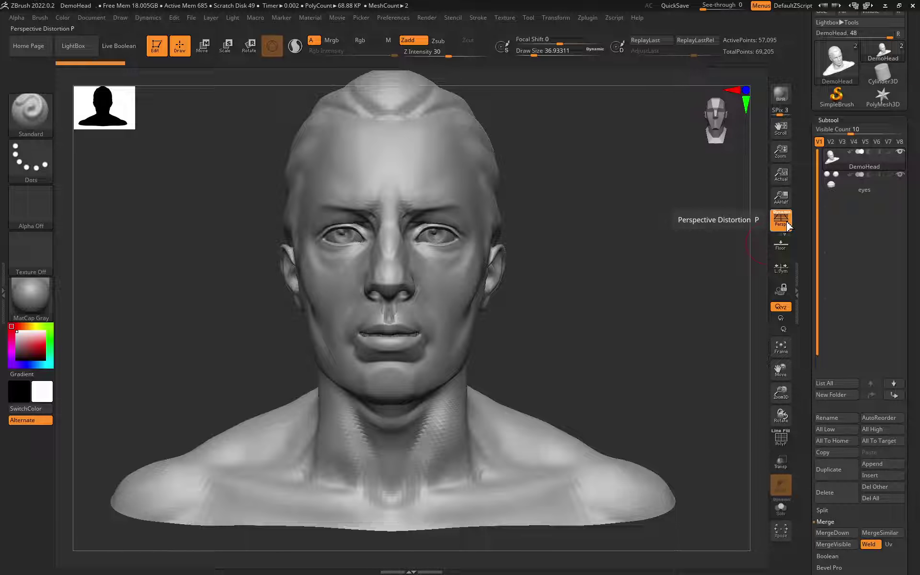
click(787, 225)
click(787, 225)
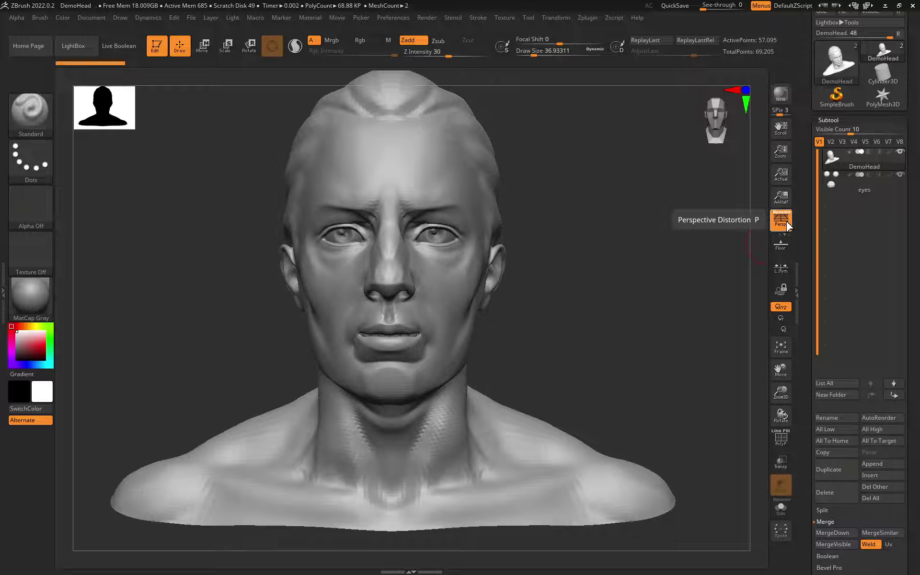
click(787, 225)
click(787, 225)
click(787, 225)
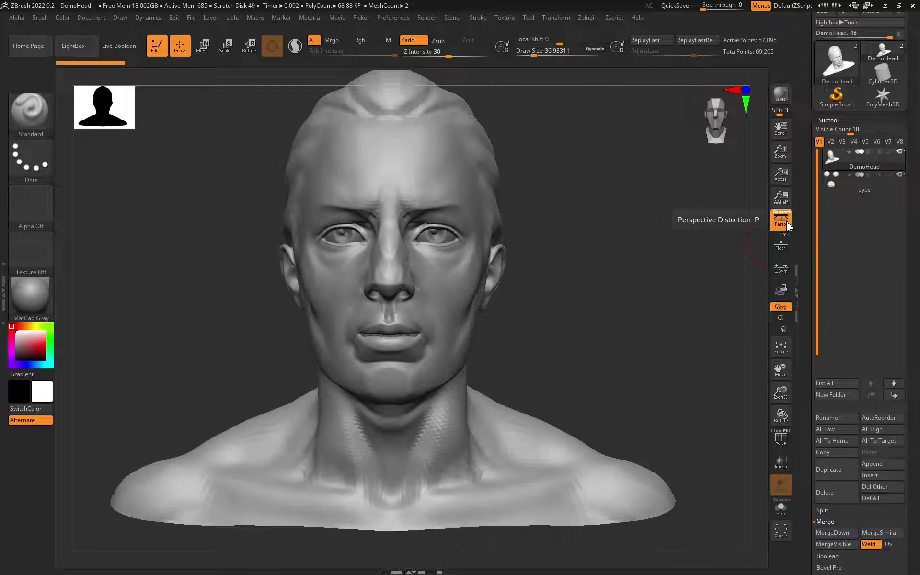
click(787, 225)
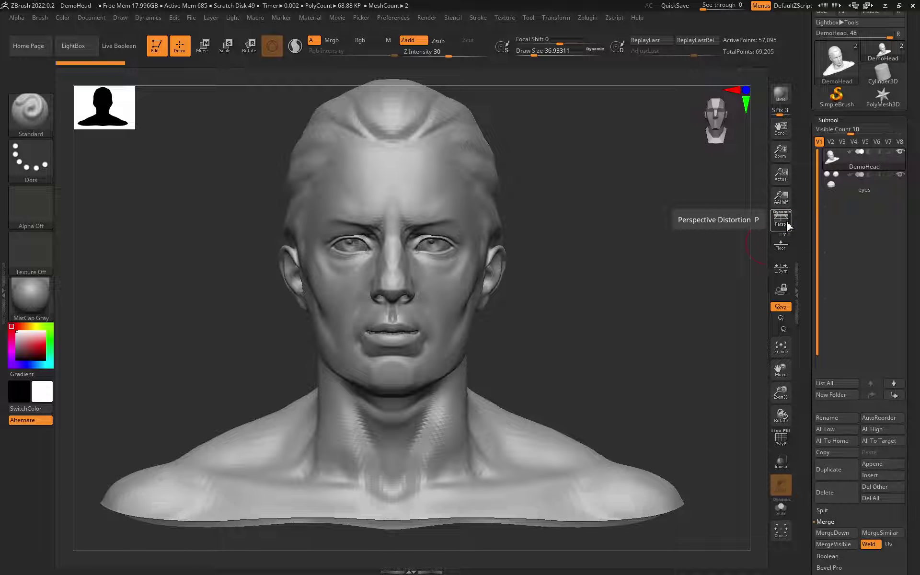
click(787, 225)
click(787, 225)
click(787, 225)
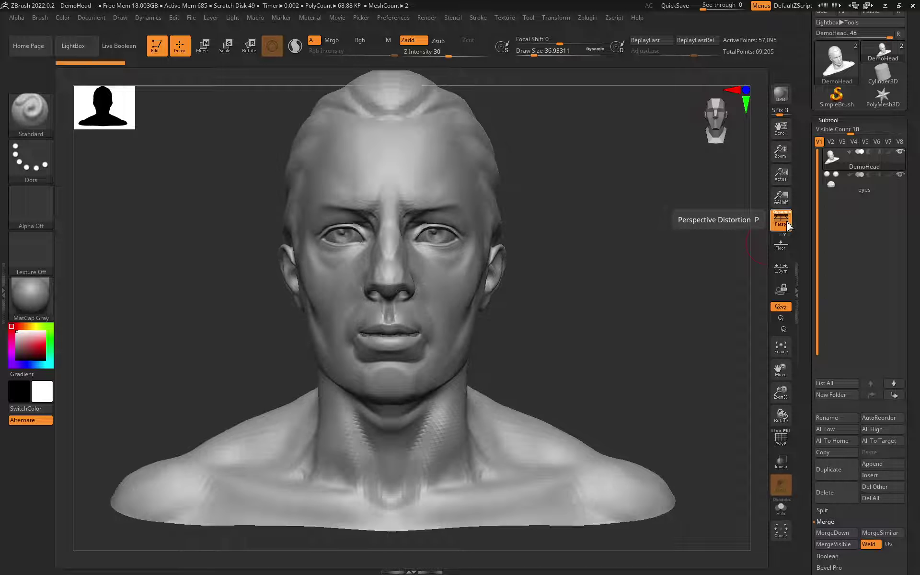
click(787, 225)
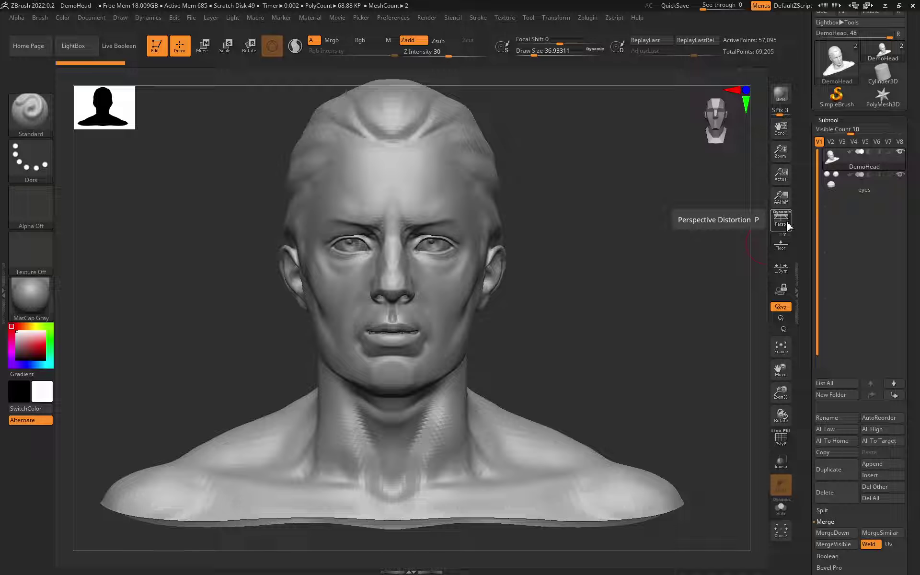
click(787, 225)
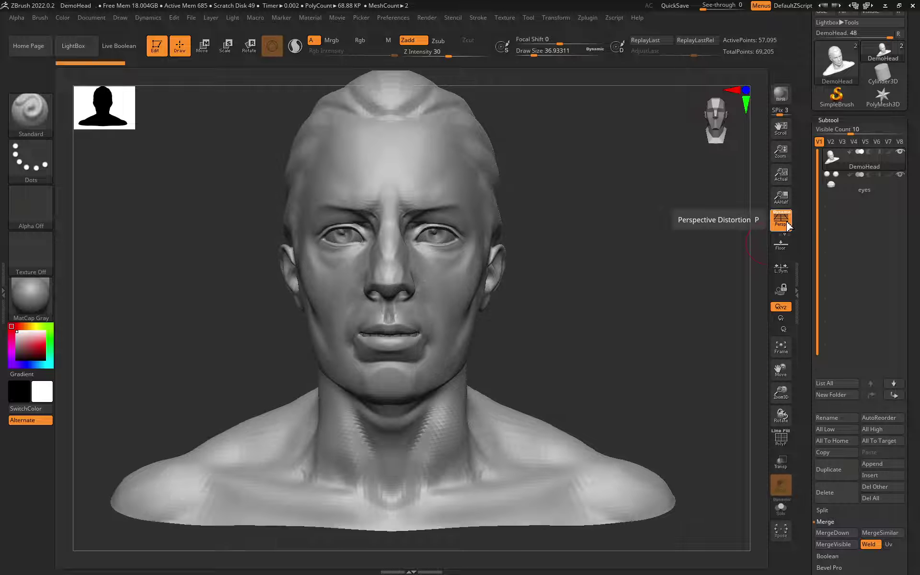
click(787, 225)
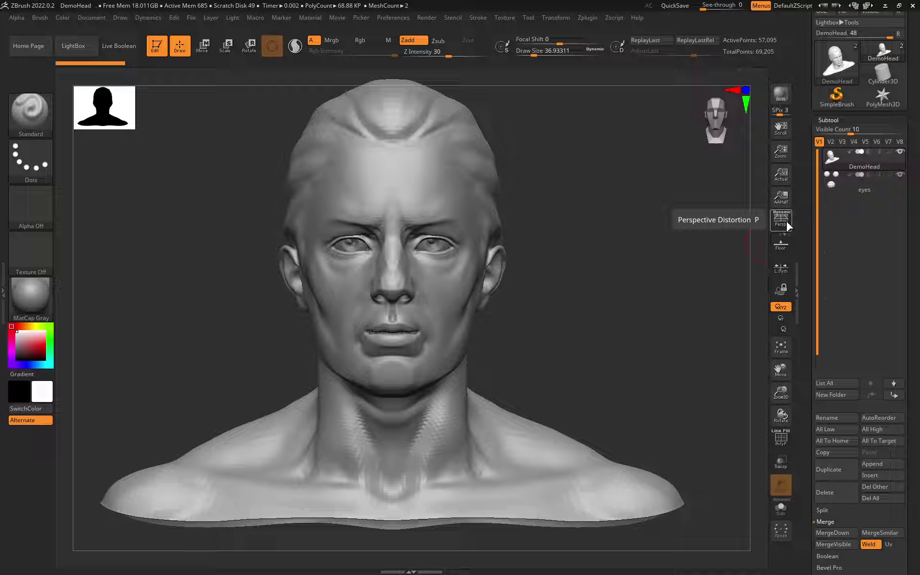
click(787, 226)
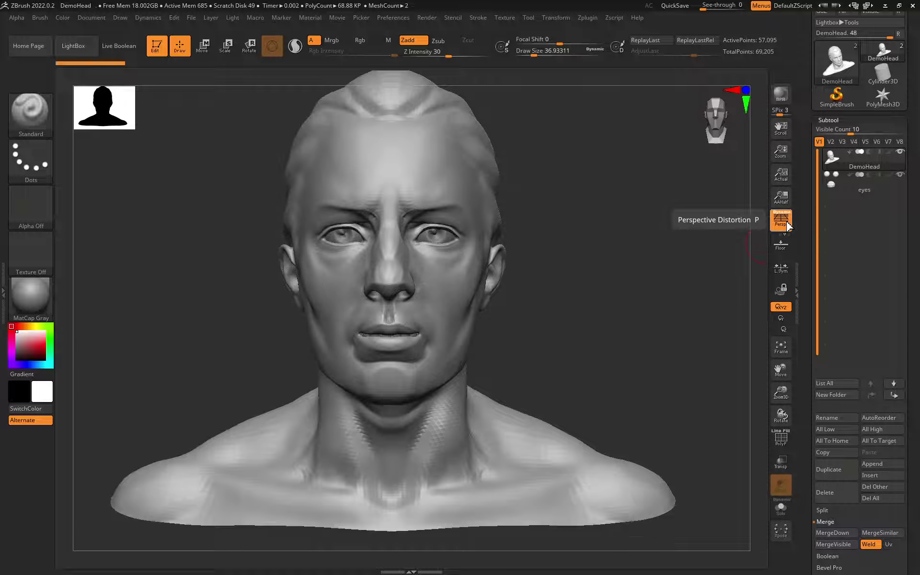
click(787, 226)
click(787, 226)
- Hide ZBrush and Maya, then view the face-distortion comparison tab in Cốc Cốc
click(885, 5)
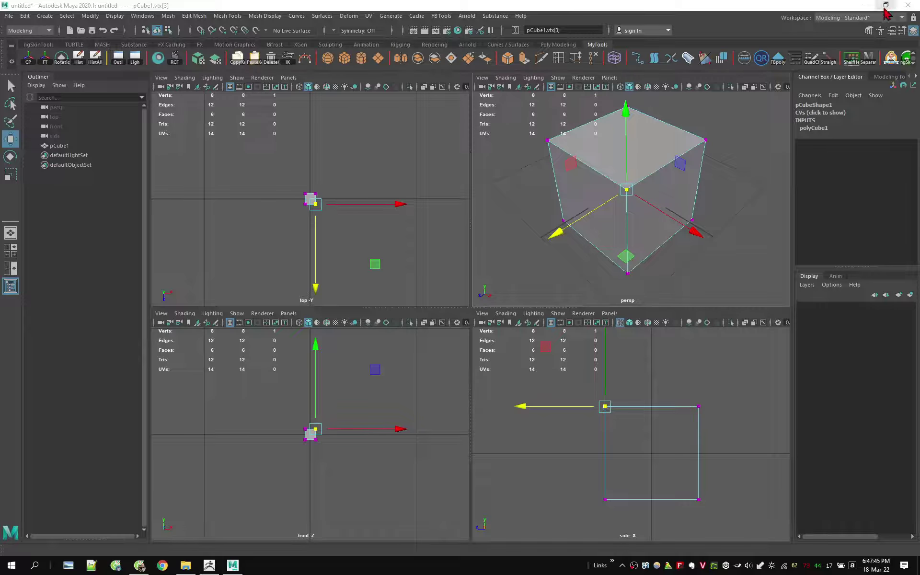
click(864, 6)
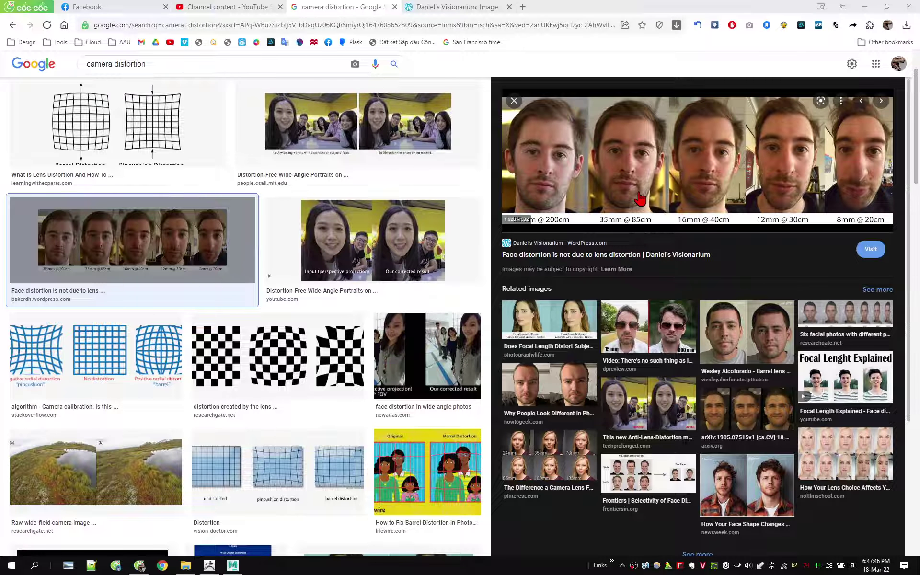
click(467, 6)
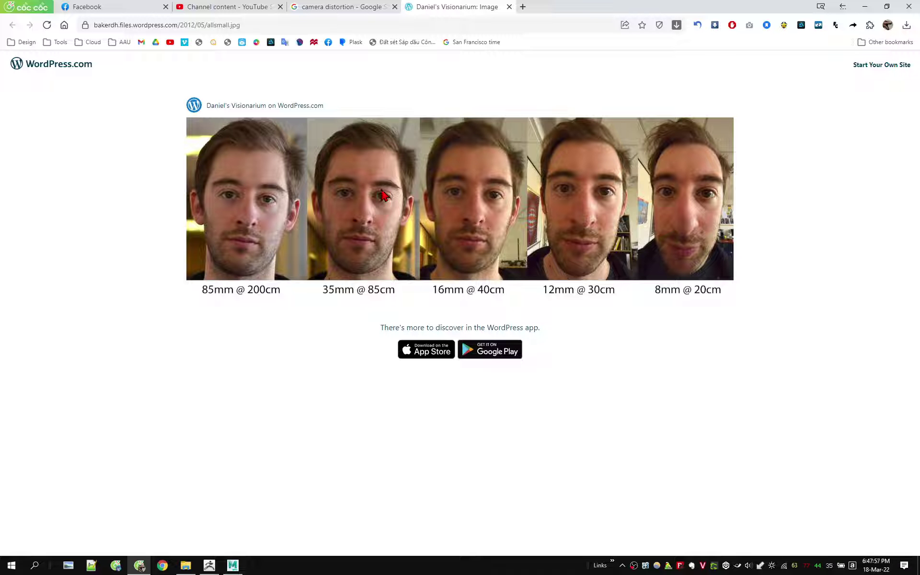
- Revisit the camera distortion search results, then return to the 85mm-to-8mm face comparison
click(366, 7)
double_click(128, 67)
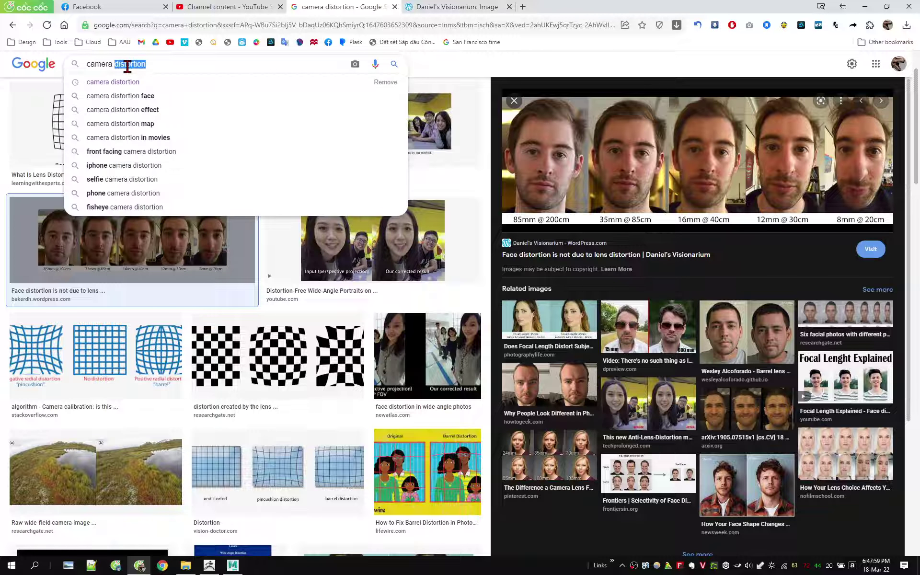
click(162, 64)
click(461, 61)
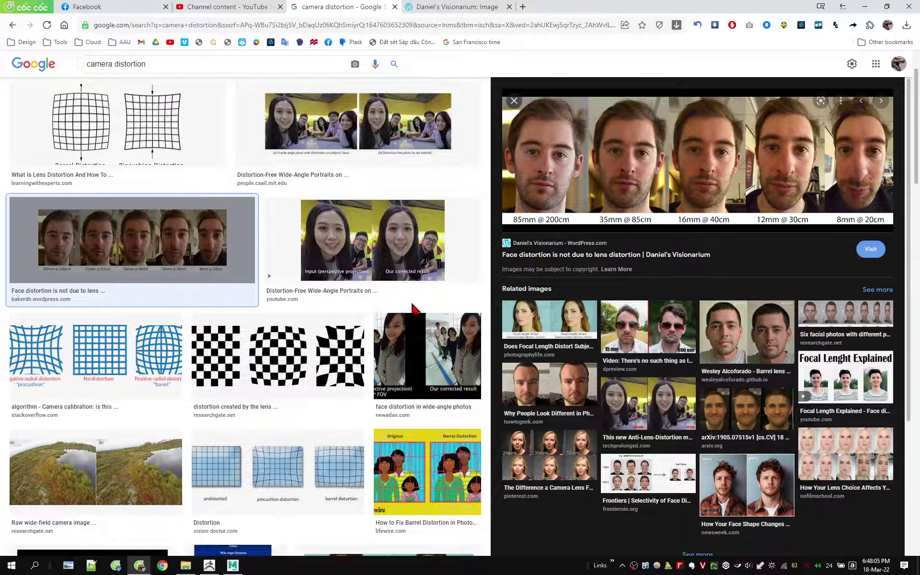
click(450, 6)
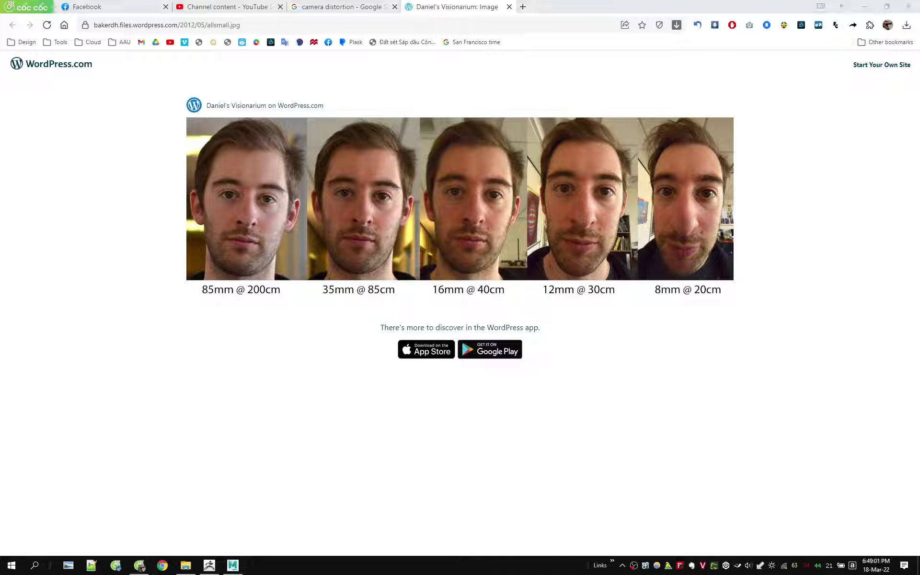
- Hide the browser, enlarge the PureRef board and pan toward the profile photos
click(865, 10)
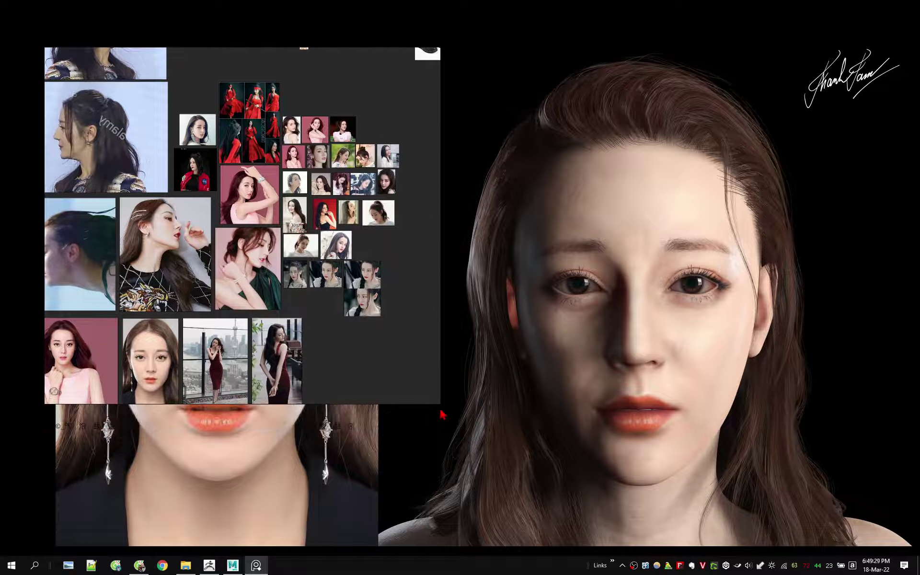
mouse_move(440, 403)
mouse_down()
mouse_move(551, 457)
mouse_move(462, 526)
mouse_up()
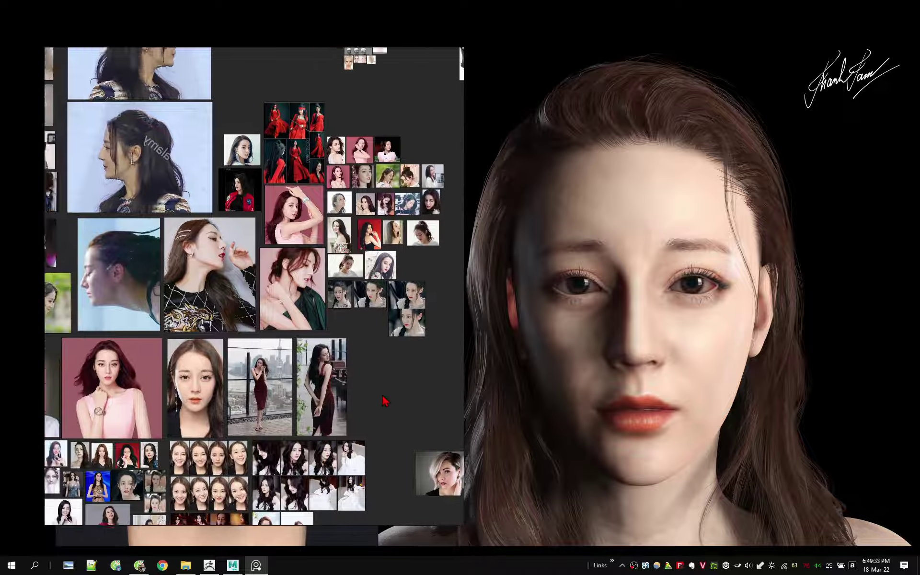
middle_drag(241, 325, 375, 408)
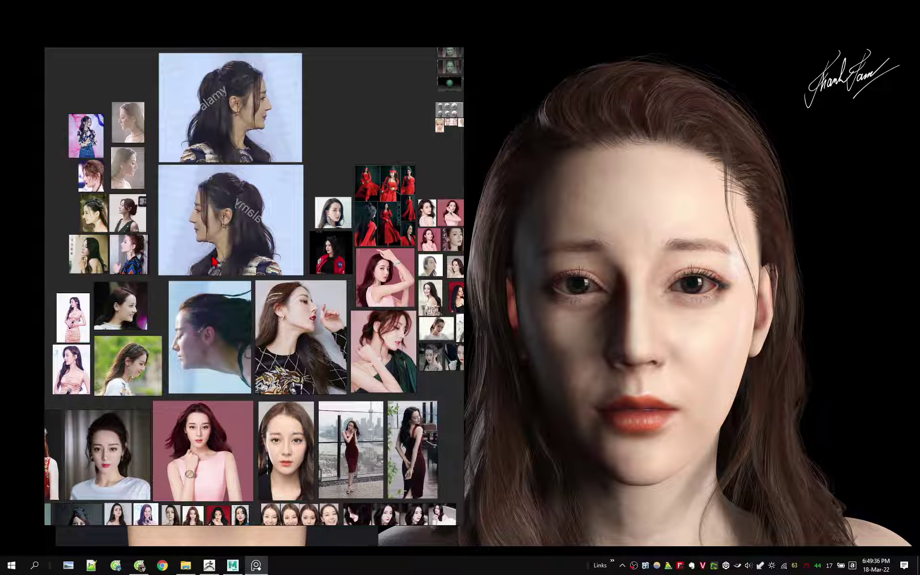
mouse_move(213, 259)
middle_down()
mouse_move(236, 282)
mouse_move(249, 271)
middle_up()
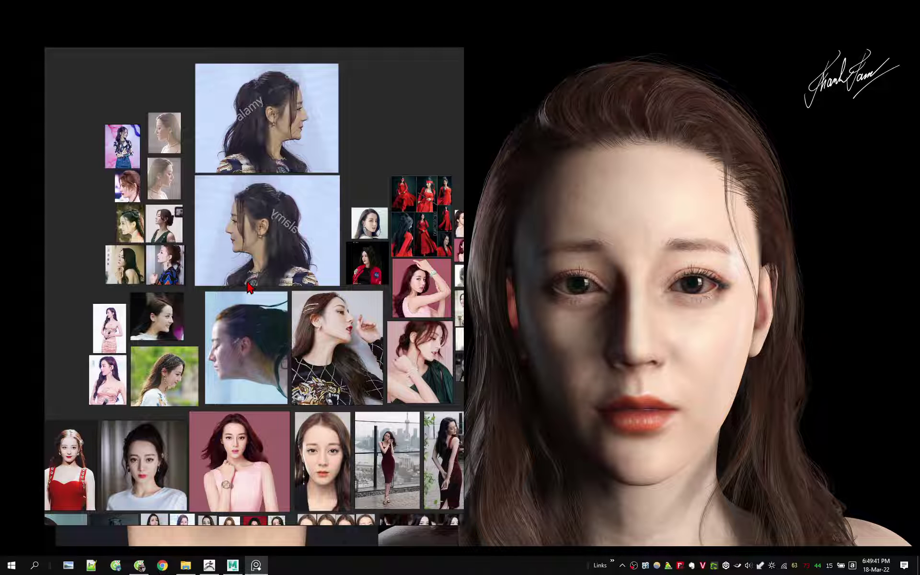
middle_drag(250, 288, 249, 304)
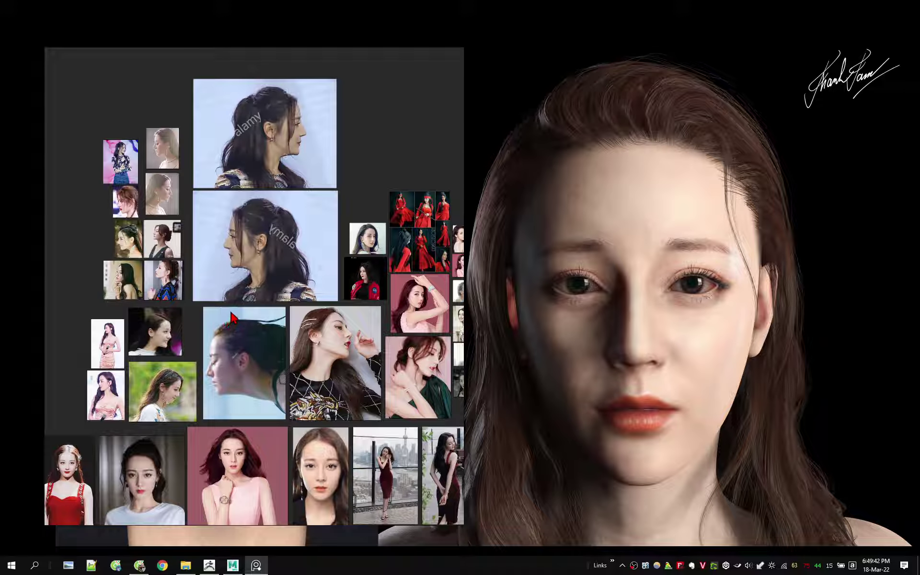
- Zoom into the profile photos, then switch back to the face comparison page
scroll(234, 293, up, 1)
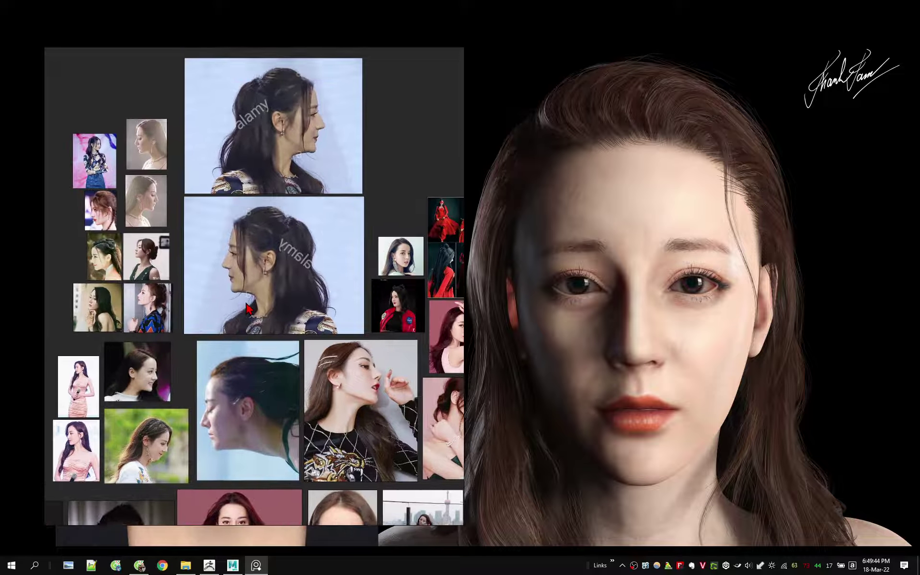
middle_drag(245, 277, 257, 320)
scroll(247, 278, up, 1)
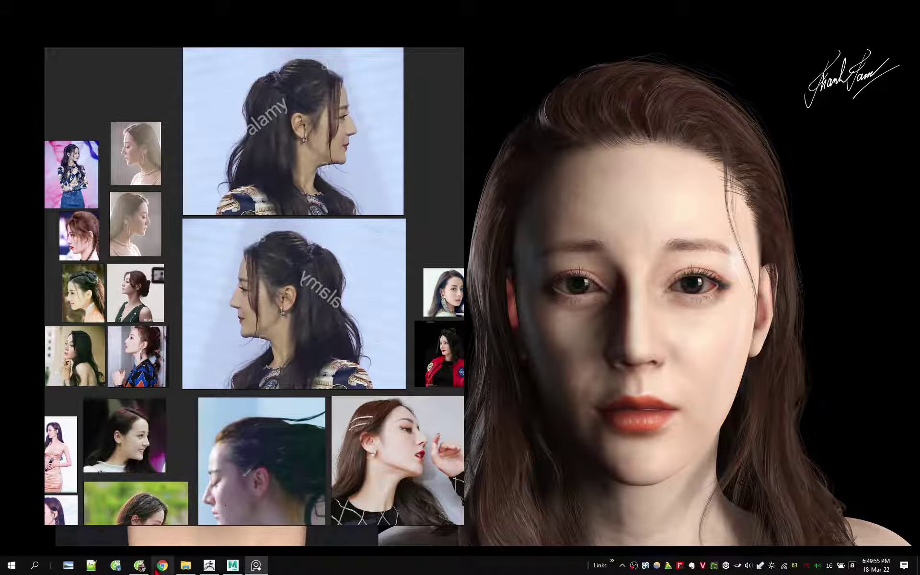
click(139, 565)
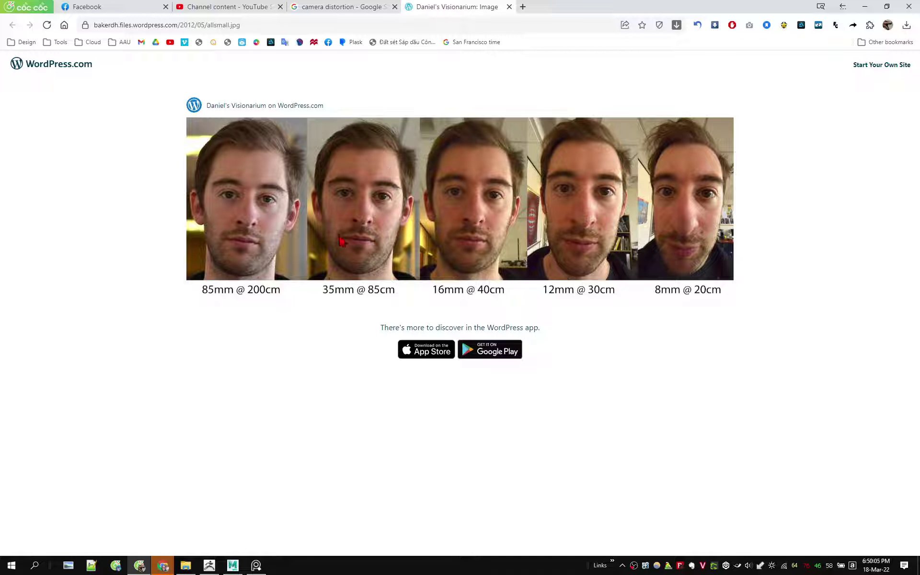
- Hide the browser and Facebook, zoom PureRef onto the woman's side-profile photo, then bring ZBrush forward
click(860, 7)
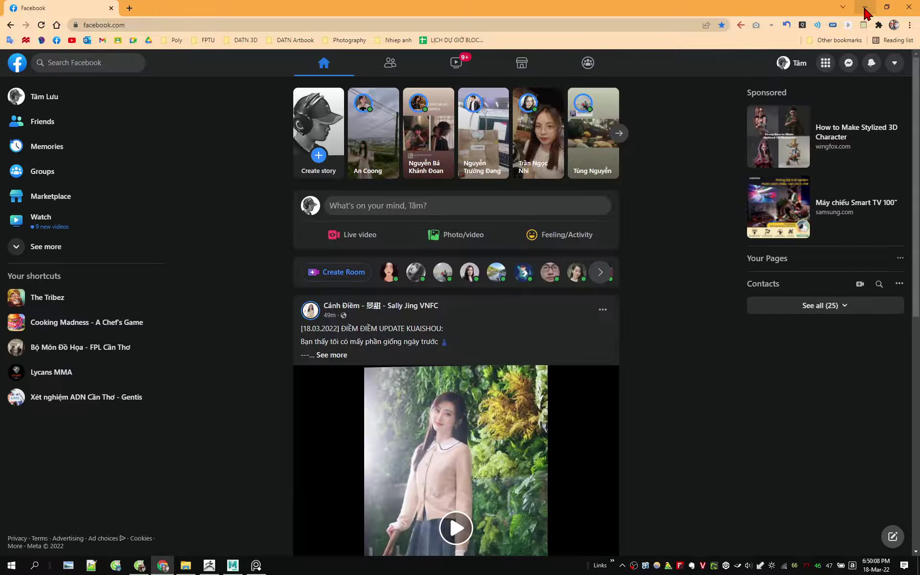
click(865, 8)
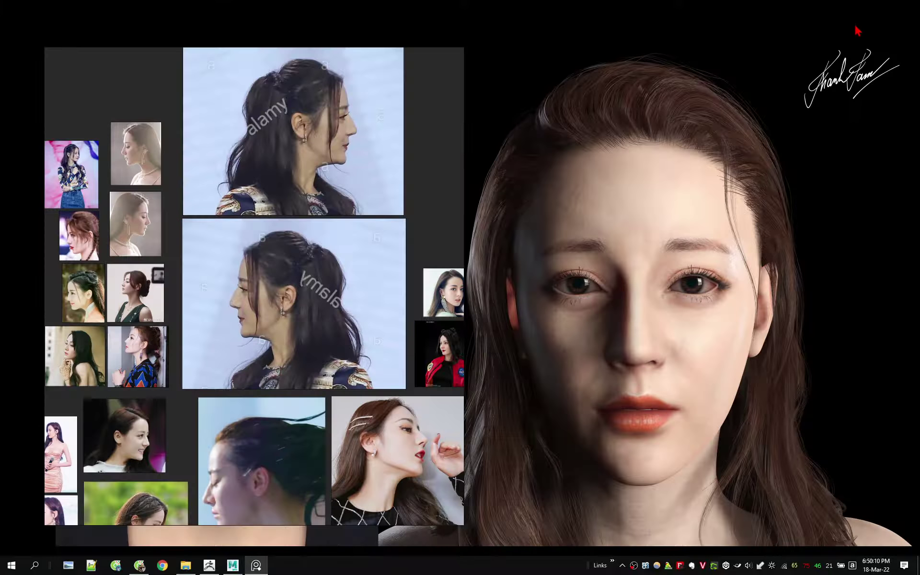
scroll(286, 315, up, 1)
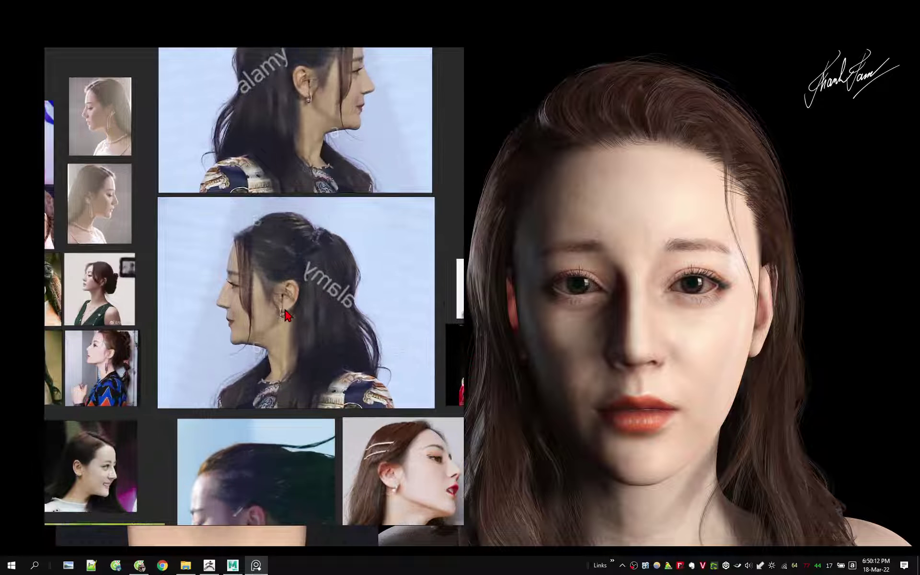
scroll(283, 321, up, 1)
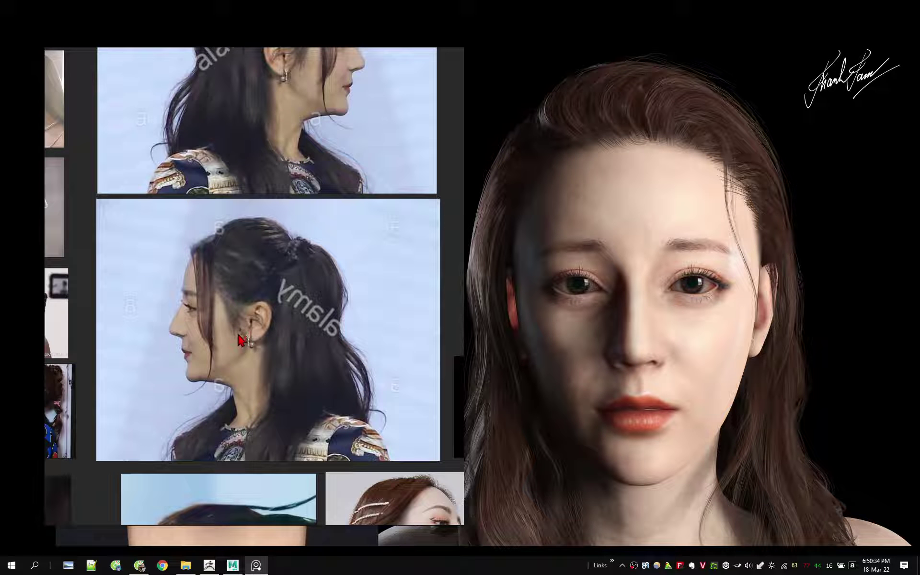
middle_drag(238, 342, 243, 343)
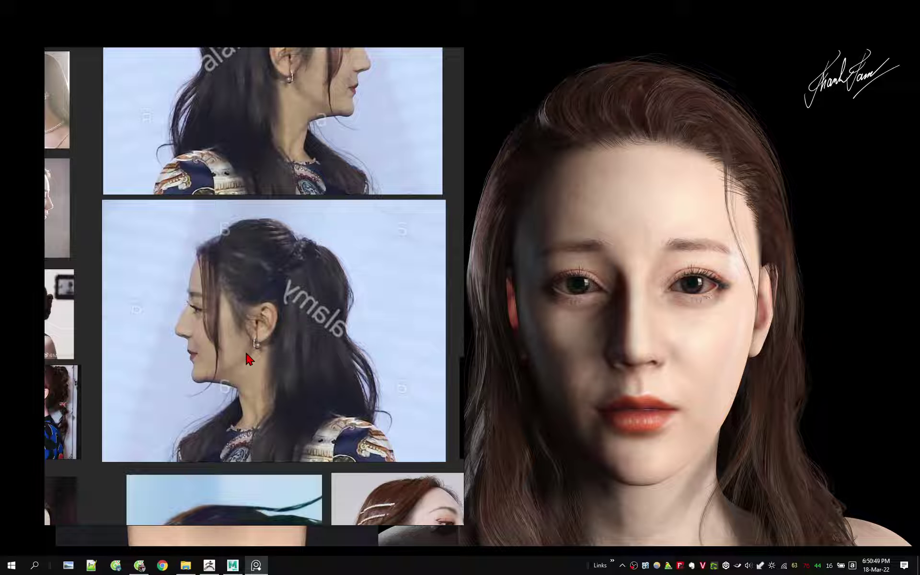
click(212, 569)
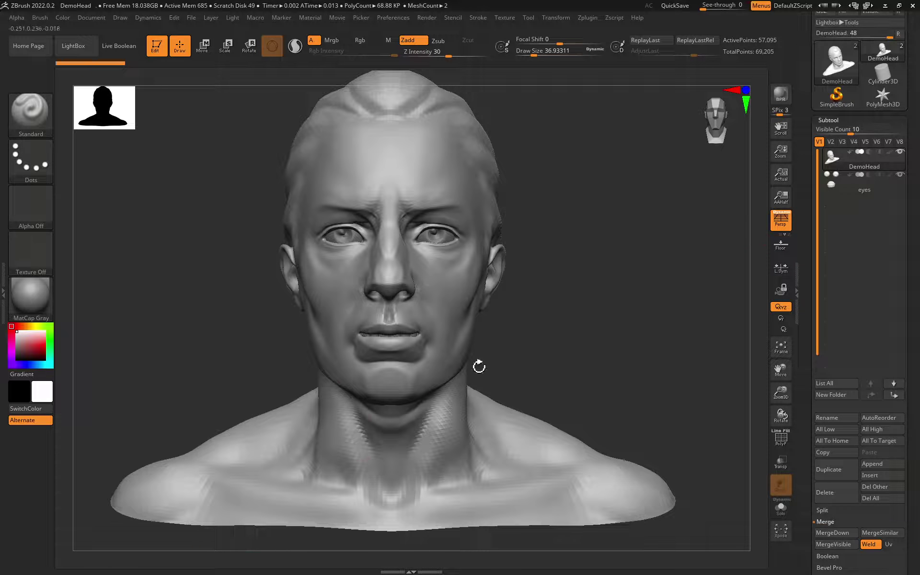
- Open the Draw palette's camera settings and set the focal length to 18 mm
click(120, 19)
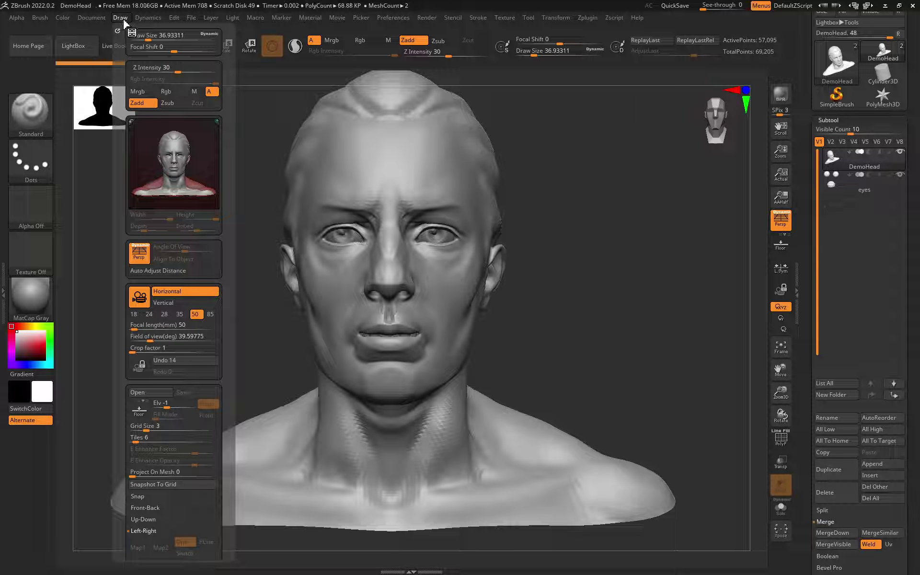
click(54, 16)
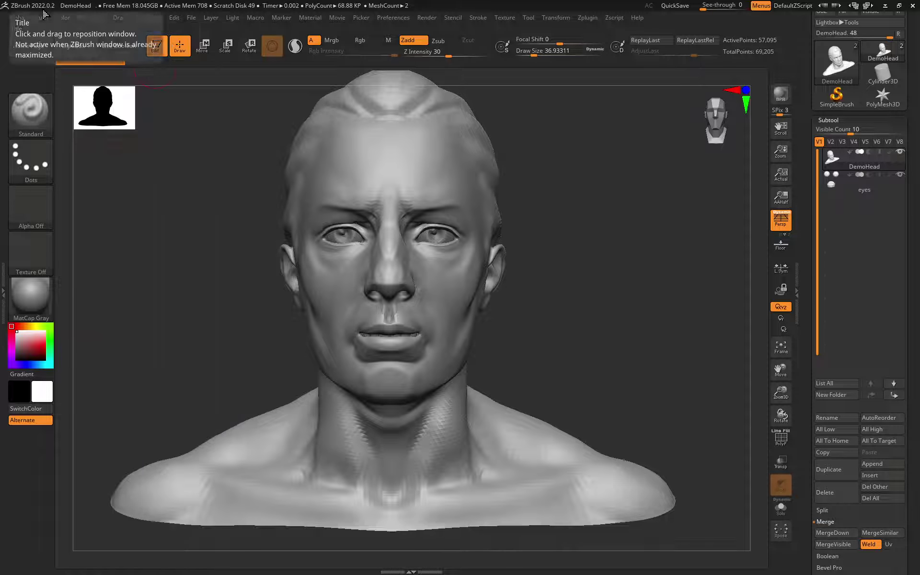
click(123, 20)
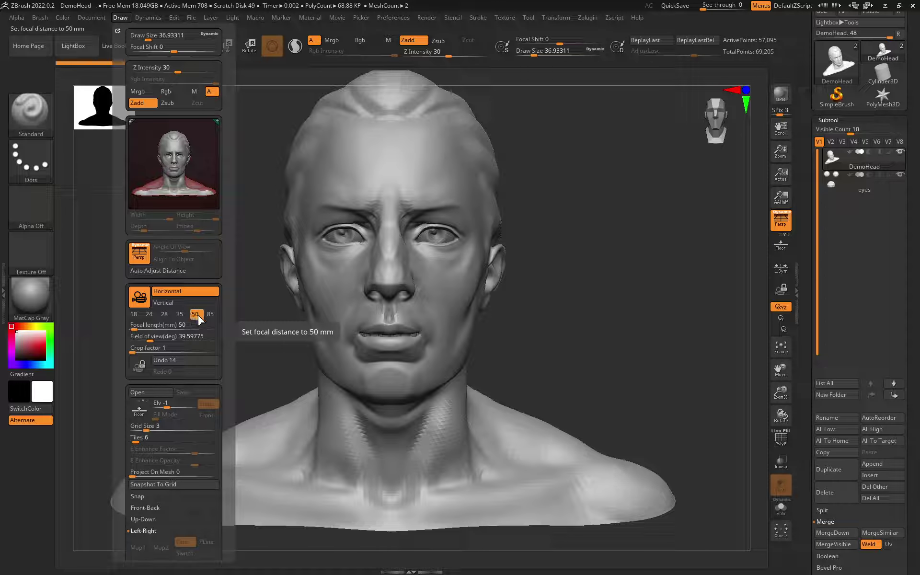
click(134, 314)
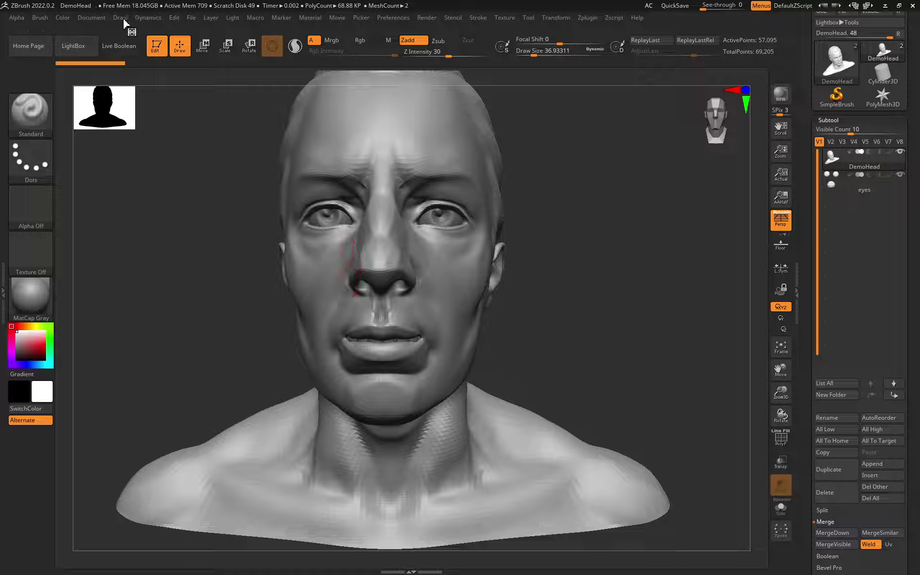
- Step the focal length through 24, 28, 35 and 50 mm, ending at 85 mm
click(121, 19)
click(149, 314)
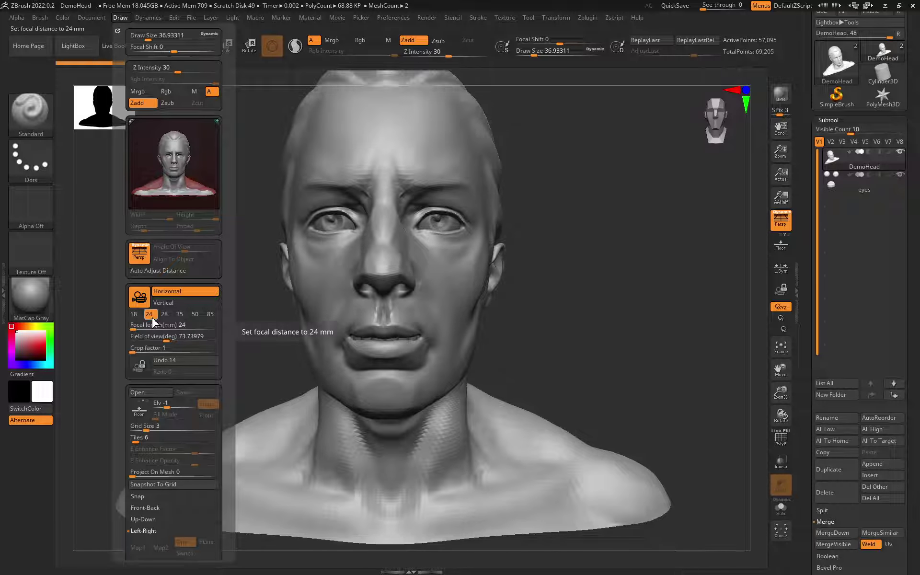
click(165, 315)
click(180, 315)
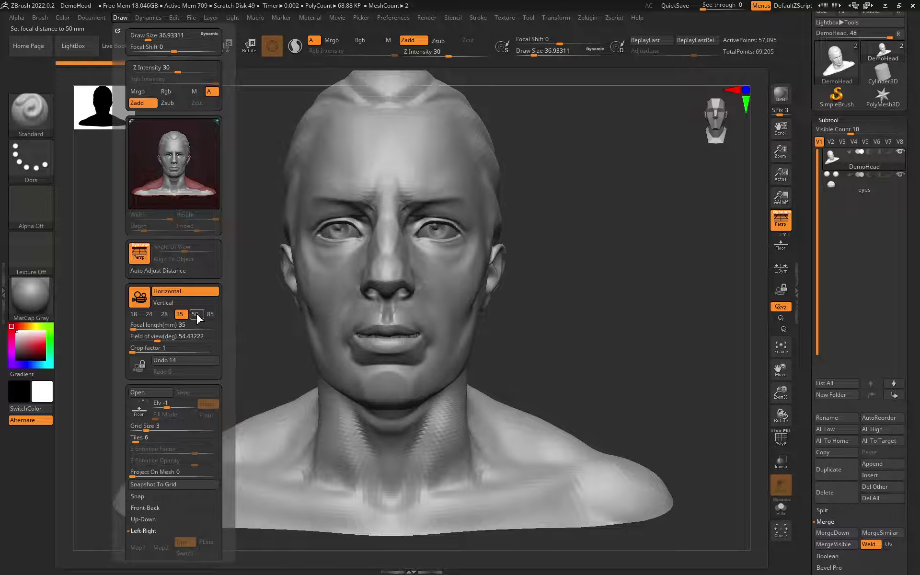
click(196, 314)
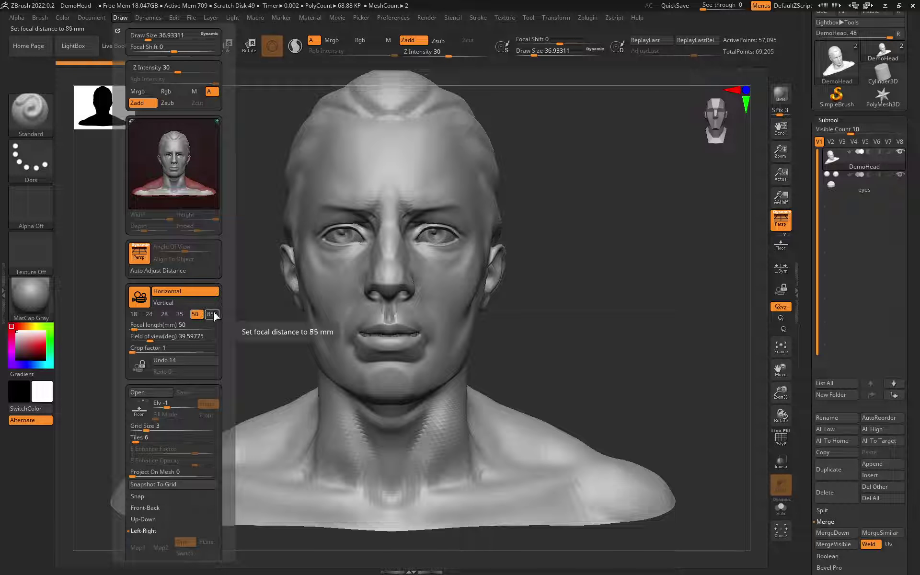
click(210, 315)
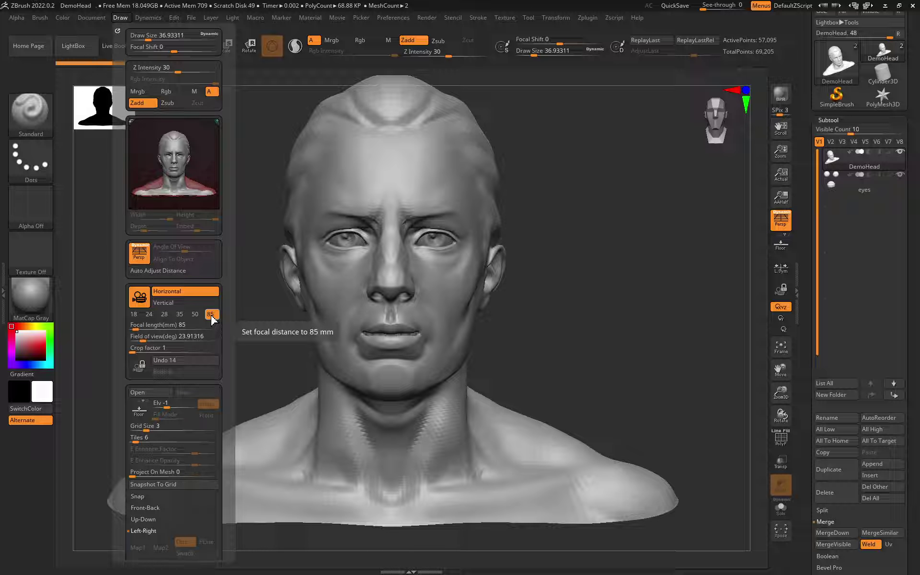
- Minimize ZBrush to reveal the PureRef board with the profile photos
click(899, 7)
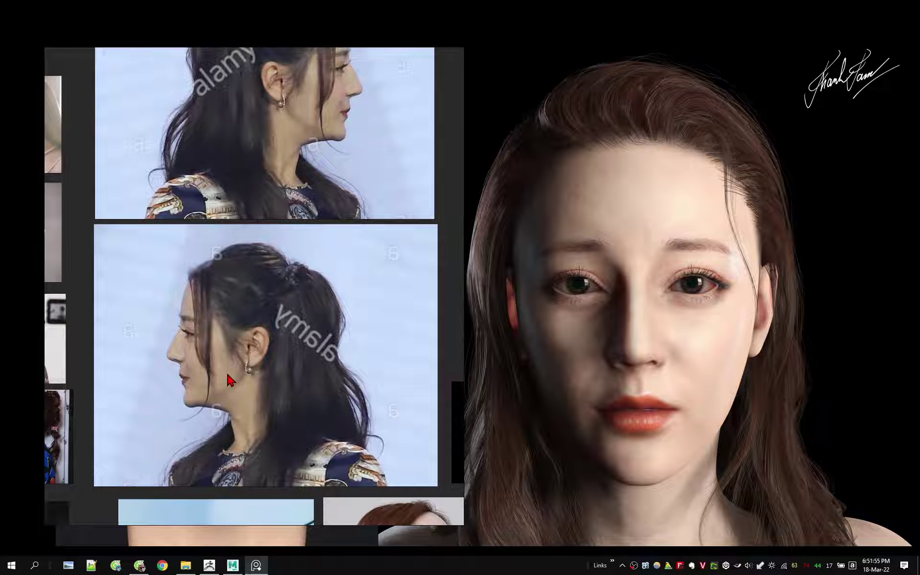
- Bring ZBrush forward, toggle Persp off and on, and open the Draw camera settings
click(209, 565)
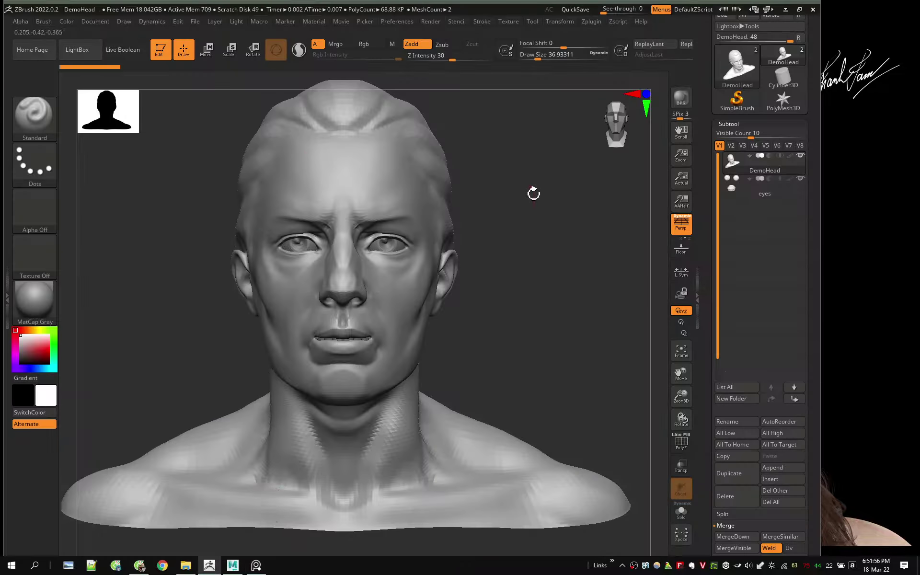
click(685, 230)
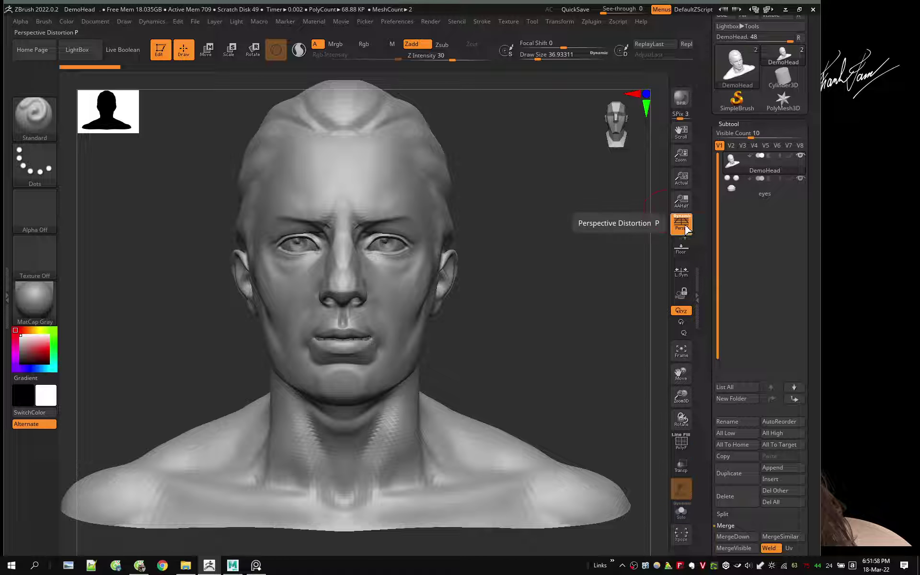
click(121, 22)
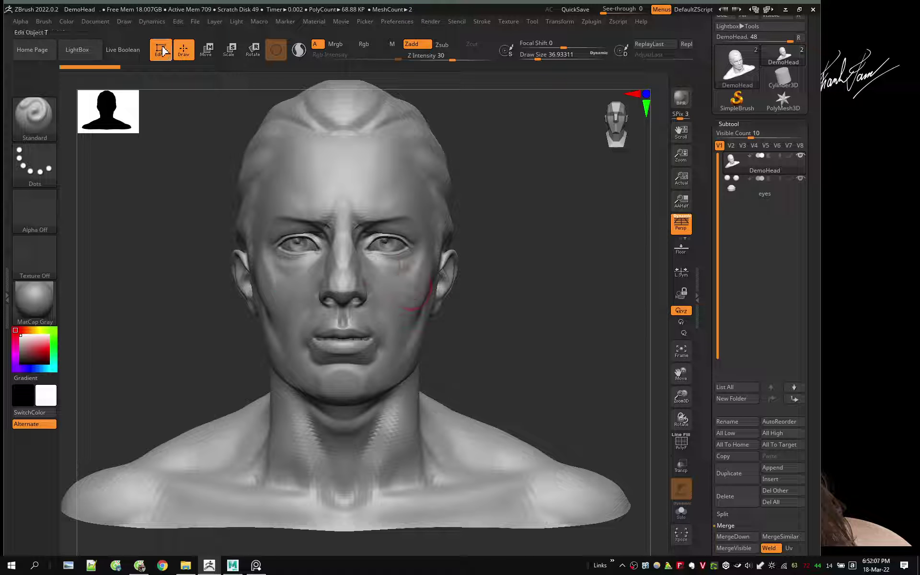
click(124, 22)
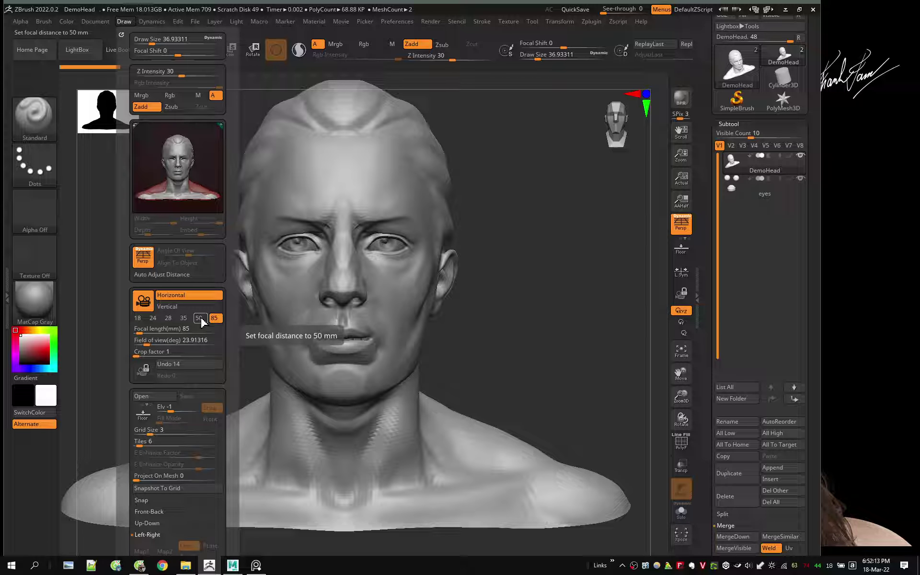
- Flip between 50 and 85 mm, settle on 35 mm, and rotate the head to left profile
click(200, 317)
click(201, 318)
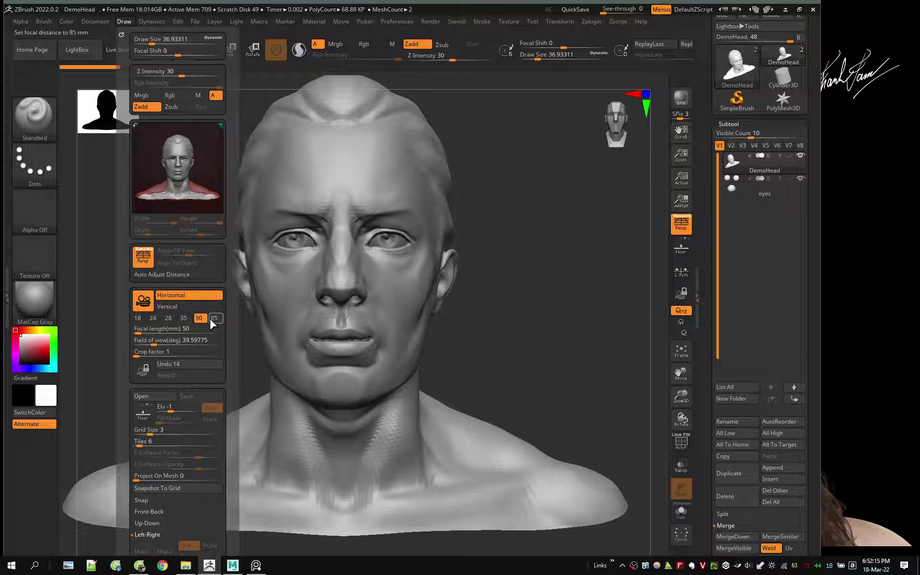
click(211, 317)
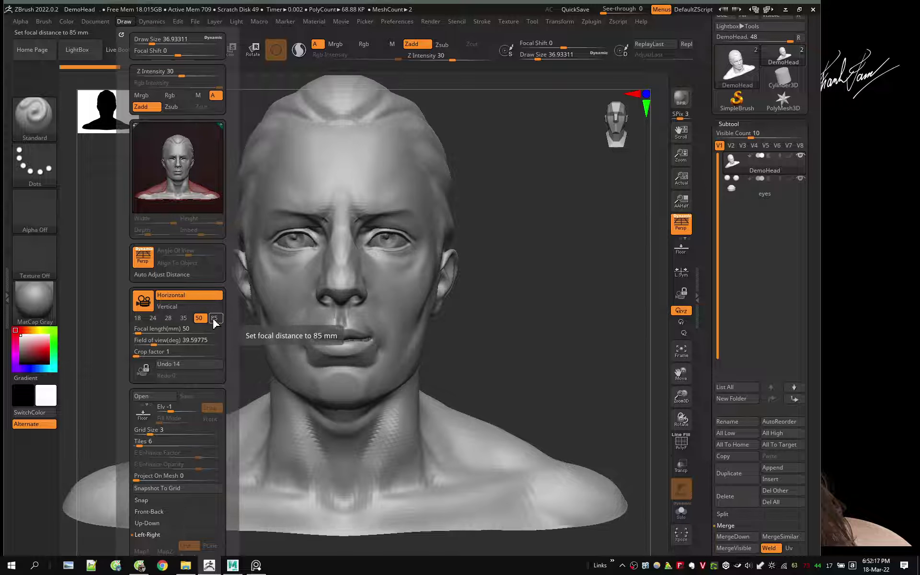
click(212, 317)
click(203, 317)
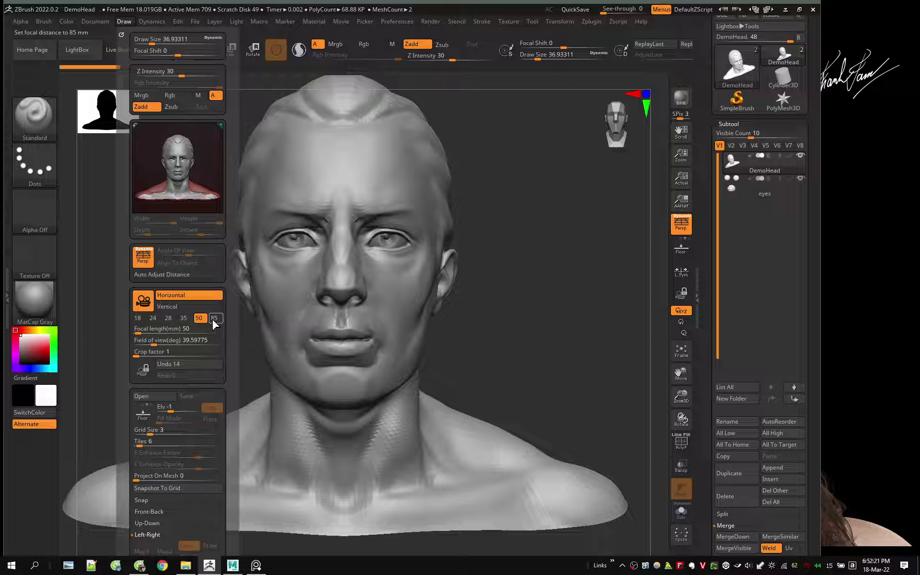
click(212, 318)
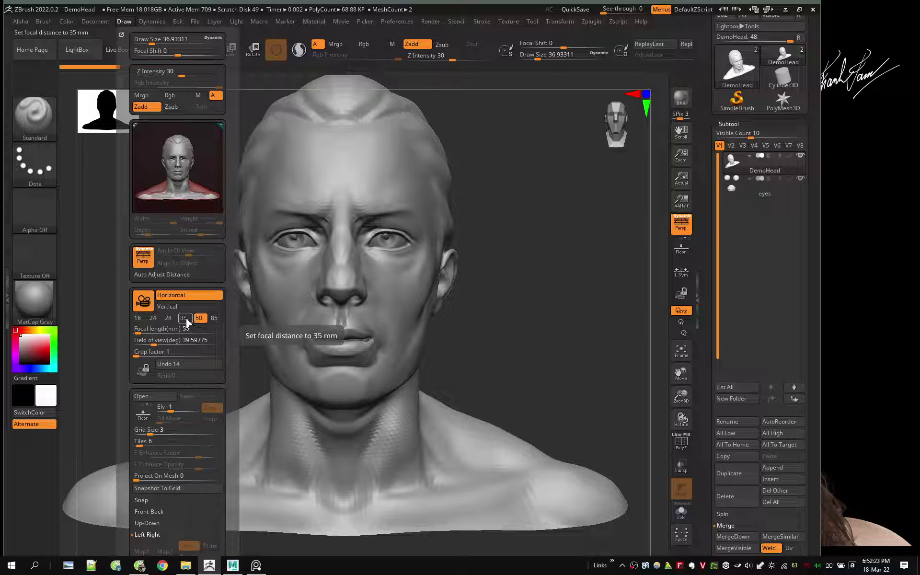
click(185, 318)
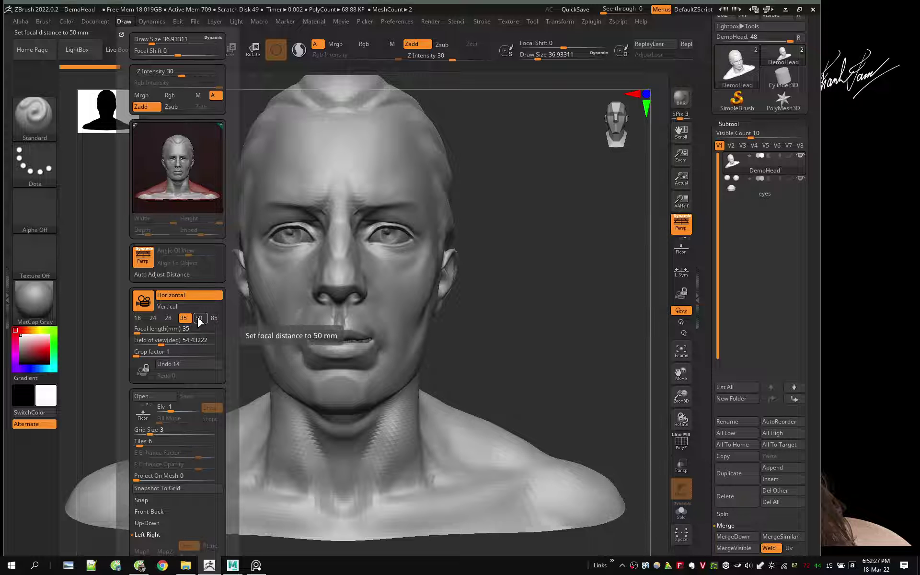
right_drag(354, 318, 321, 313)
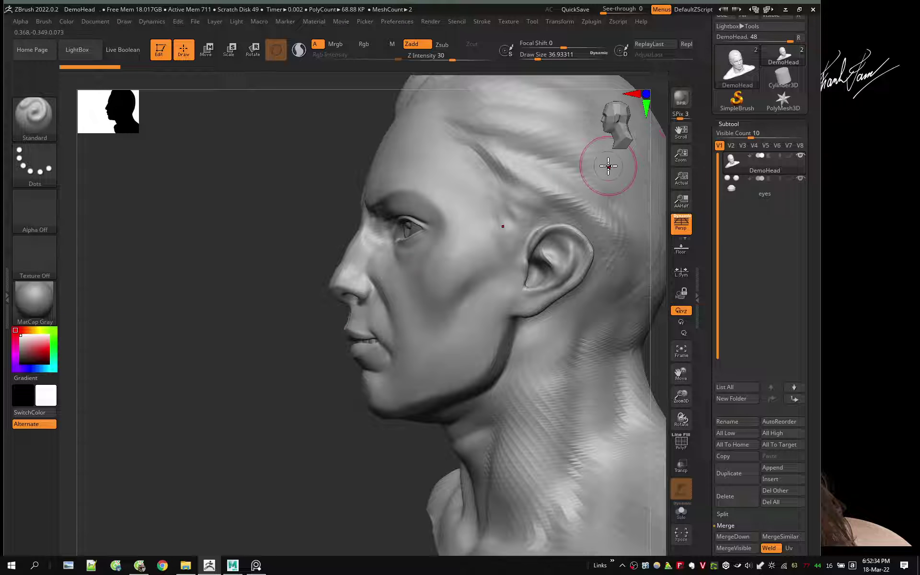
- Bring PureRef over the sculpt, zoom onto a woman's profile photo, then switch to the browser
click(256, 566)
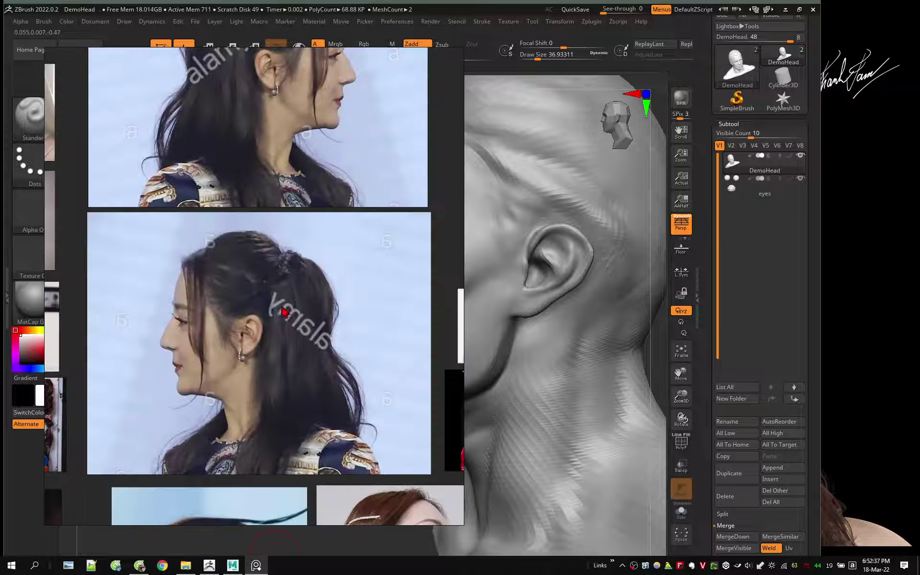
scroll(283, 311, down, 2)
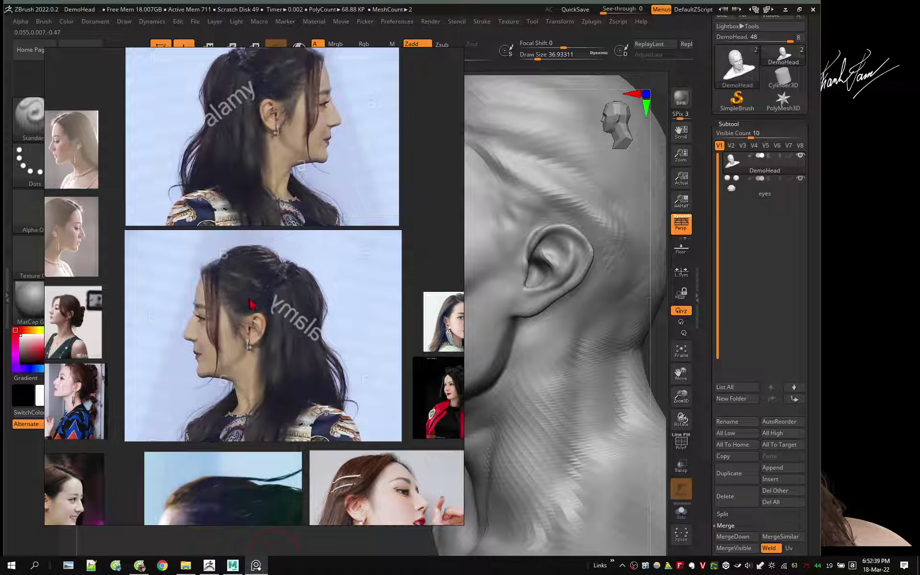
middle_drag(252, 303, 332, 312)
scroll(232, 228, up, 2)
middle_drag(232, 228, 255, 292)
scroll(219, 227, up, 2)
scroll(260, 335, up, 2)
middle_drag(270, 375, 272, 328)
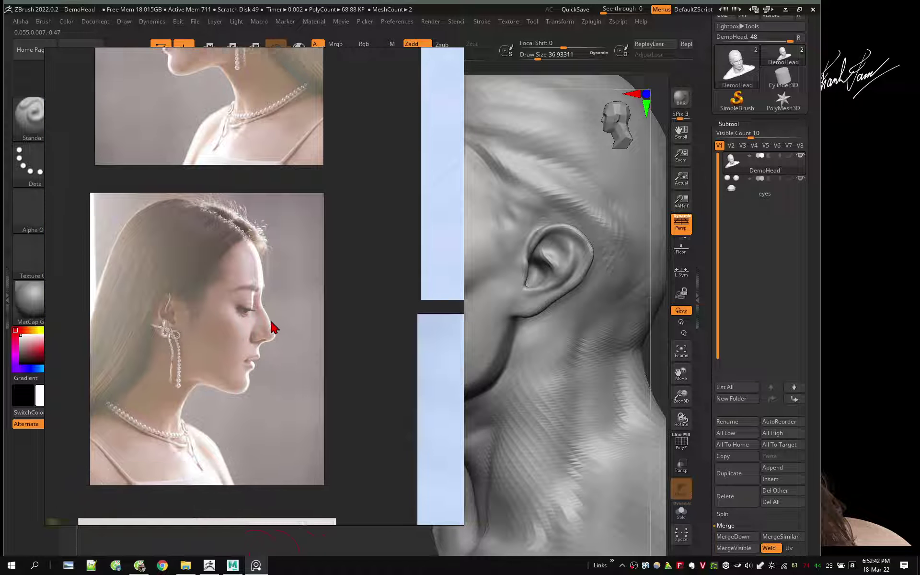
scroll(271, 328, up, 2)
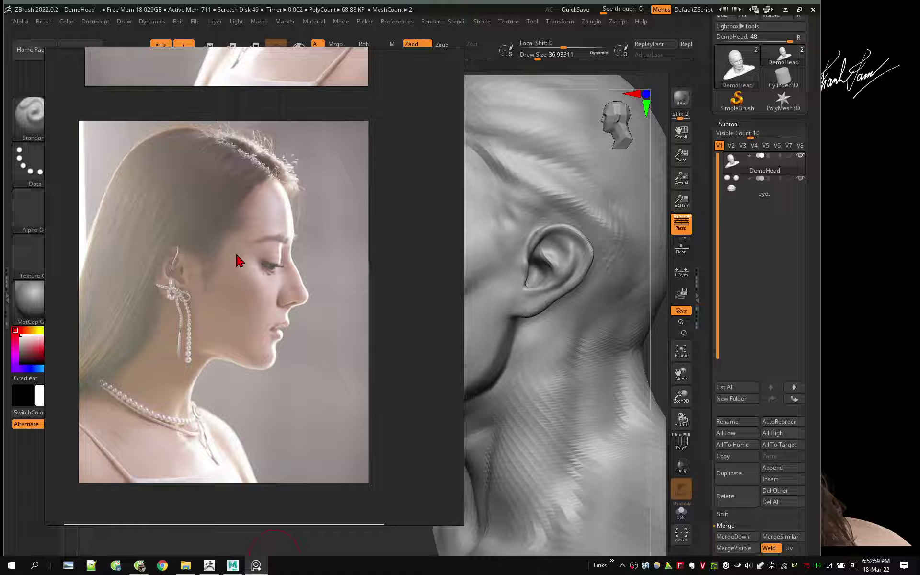
mouse_move(139, 565)
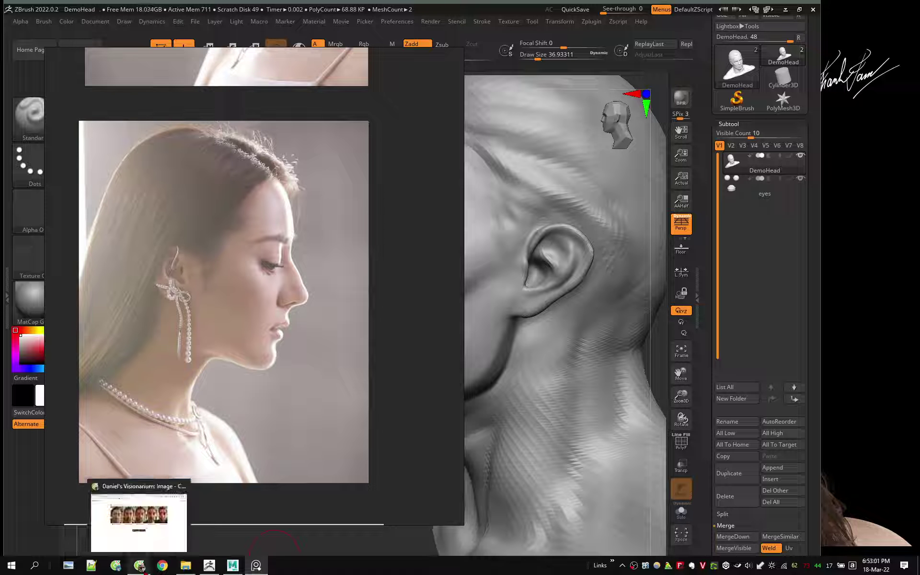
click(159, 546)
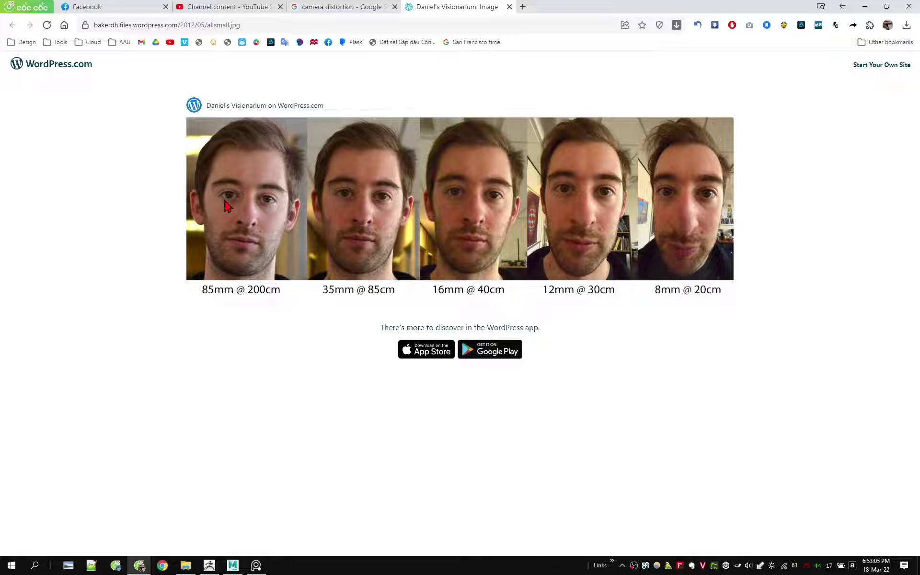
- Mark the 35mm face's chin, preview the Pinterest 24mm-to-135mm face comparison, then hide the browser
drag(350, 259, 353, 270)
click(323, 6)
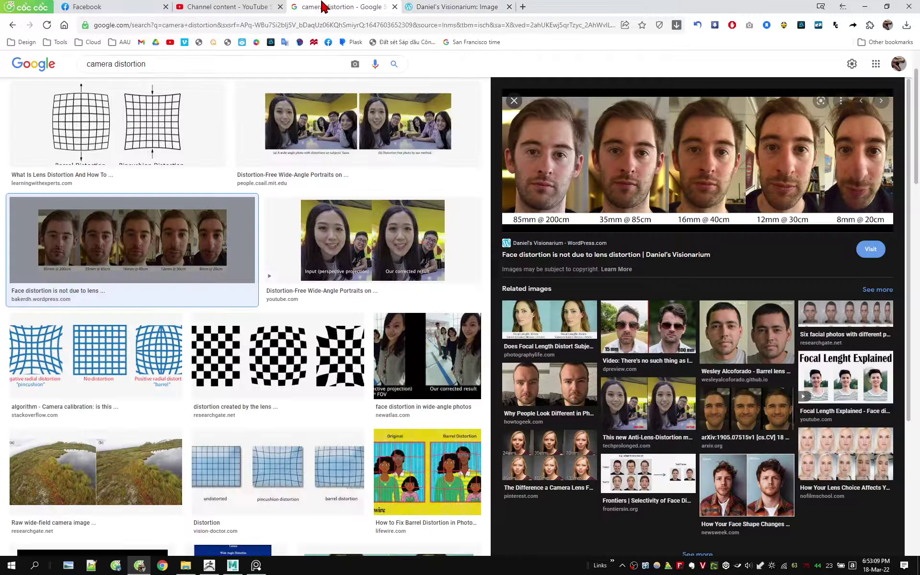
scroll(345, 297, down, 5)
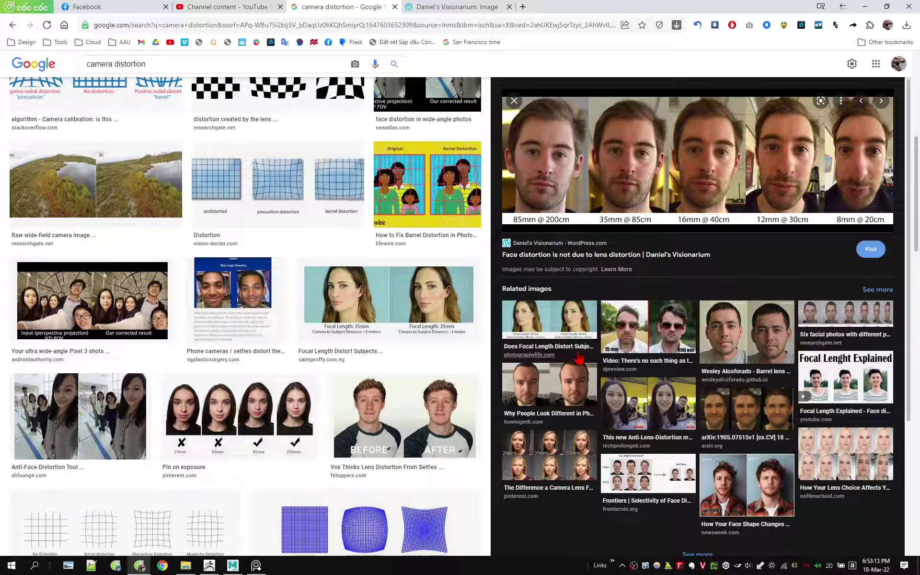
click(558, 460)
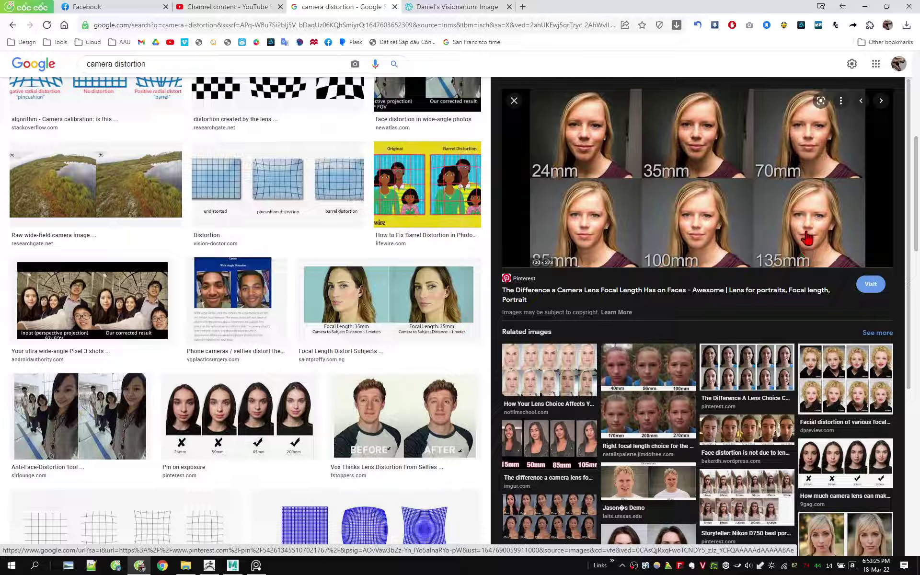
click(867, 10)
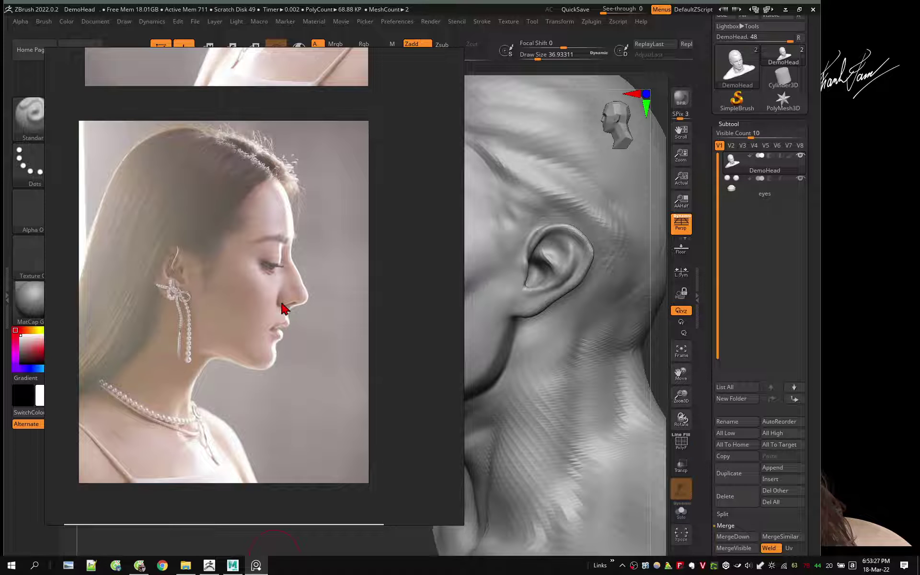
- Reposition the reference photos, close the viewer, and reopen the Draw camera settings
drag(267, 308, 283, 306)
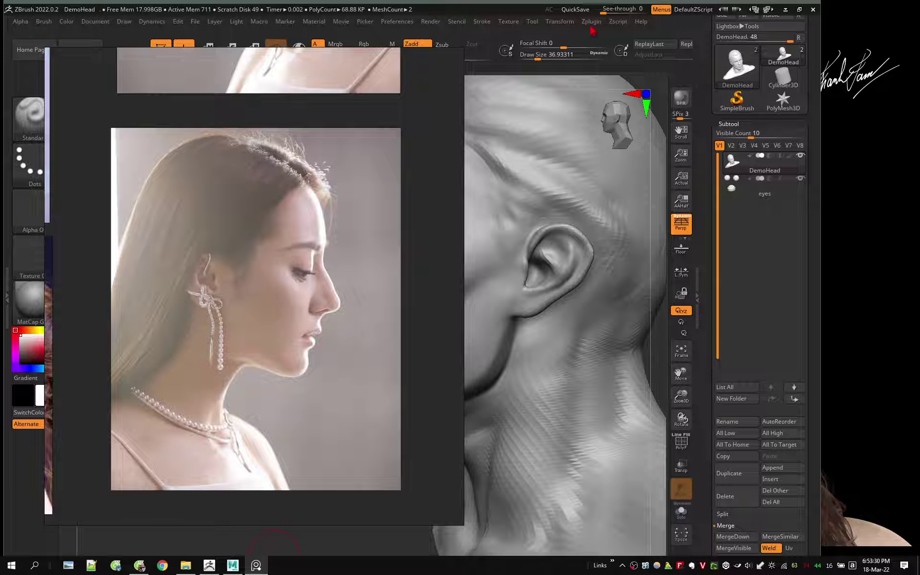
click(686, 29)
click(124, 21)
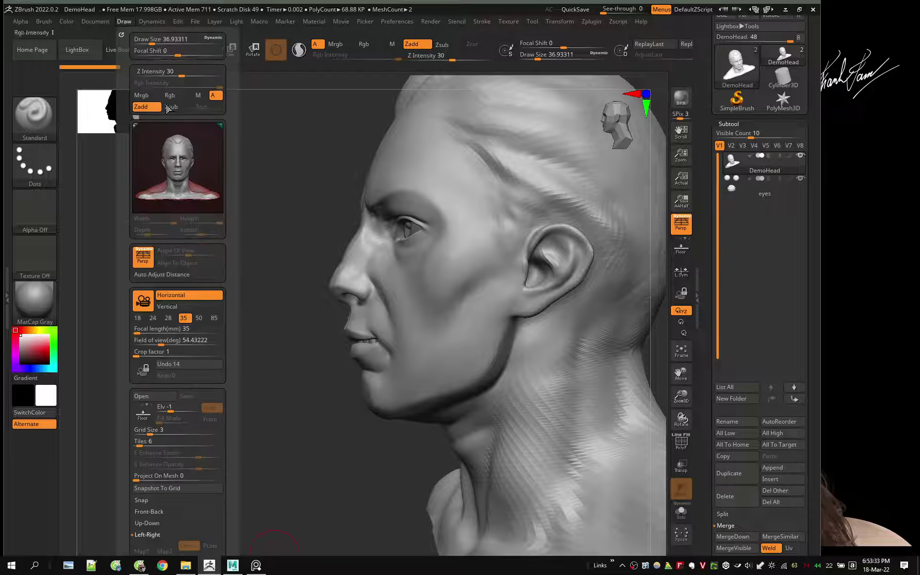
- Try the 50 mm focal length, then longer focal lengths and wider fields of view, then turn DemoHead to the front
click(199, 318)
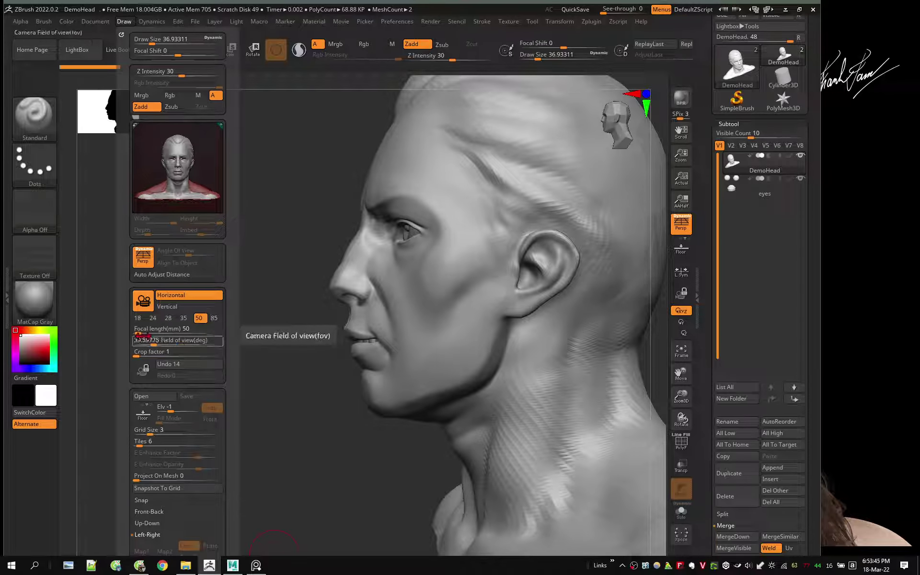
drag(138, 330, 170, 335)
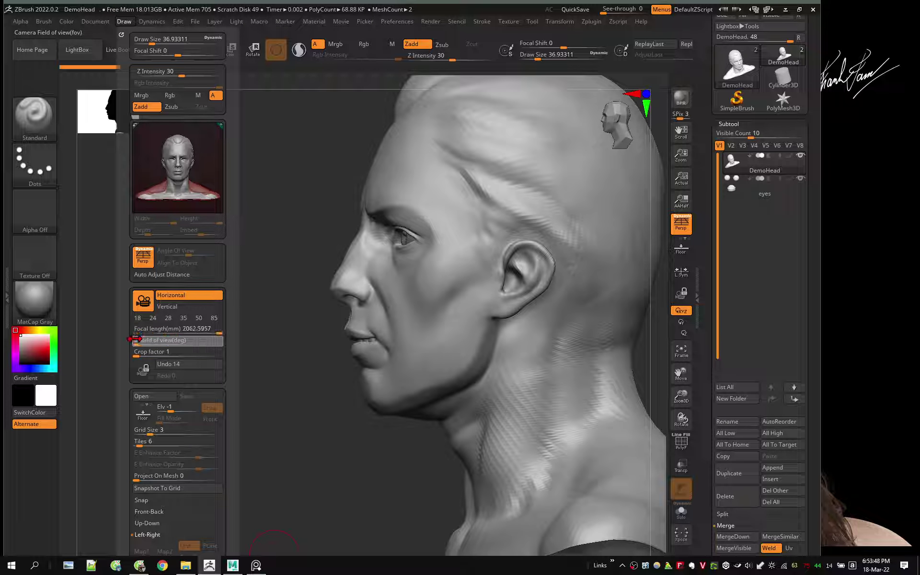
mouse_move(170, 335)
mouse_down()
mouse_move(137, 332)
mouse_move(187, 334)
mouse_move(137, 334)
mouse_up()
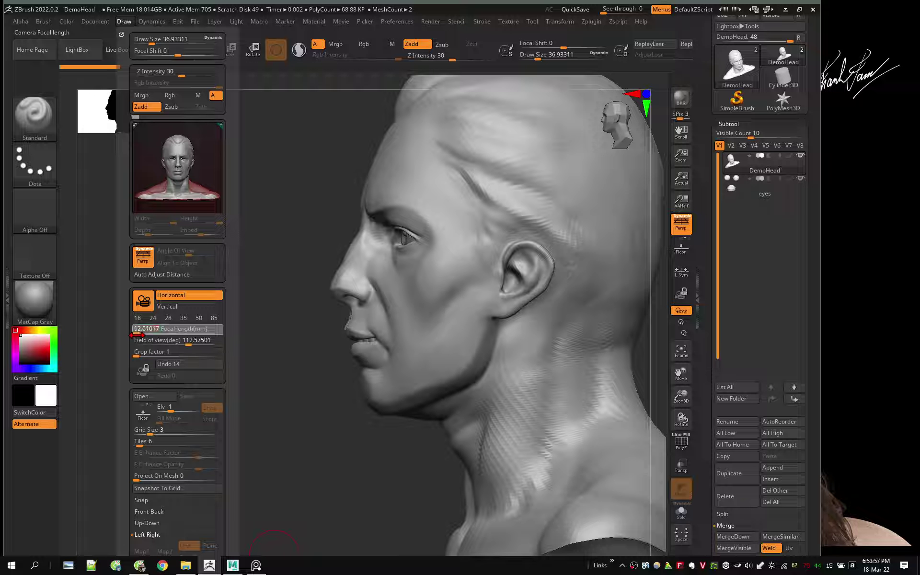
mouse_move(390, 304)
right_down()
mouse_move(427, 304)
mouse_move(287, 215)
right_up()
- Compare the zoomed-out bust with the profile reference photo, then set an 85 mm focal length
right_drag(240, 142, 155, 8)
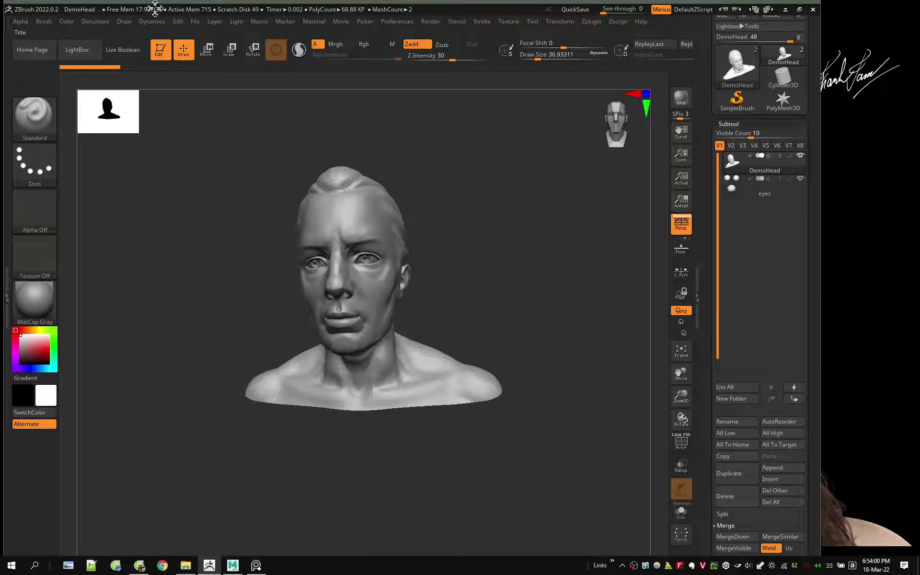
click(124, 21)
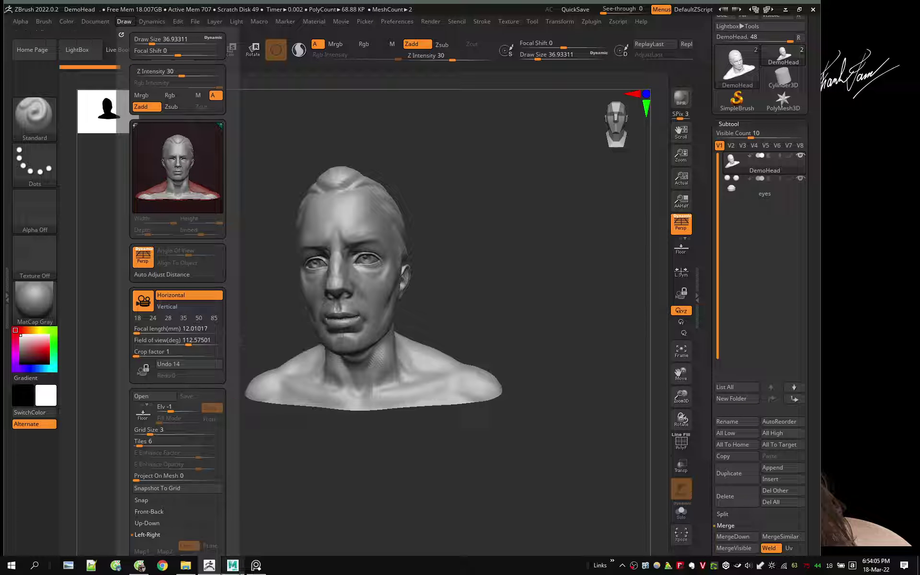
click(256, 565)
scroll(269, 296, down, 2)
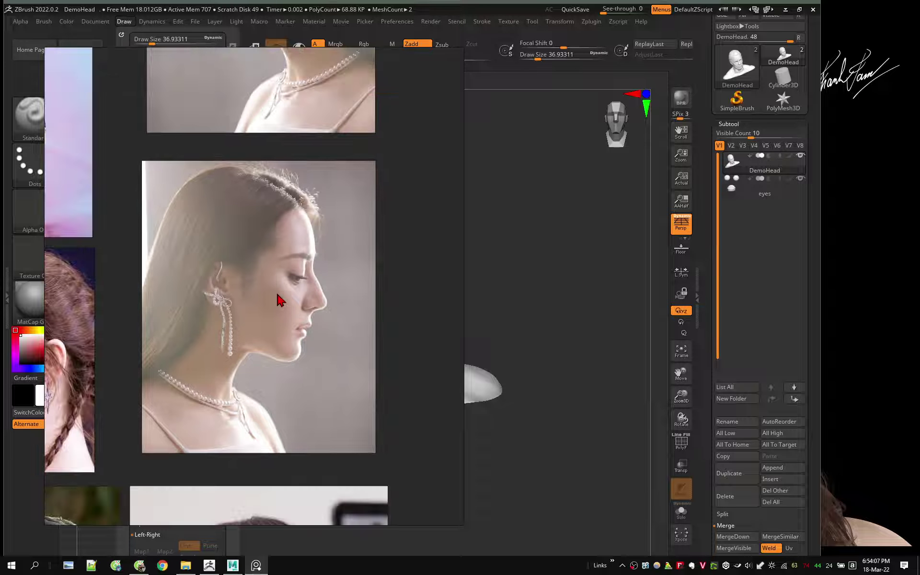
scroll(282, 284, down, 2)
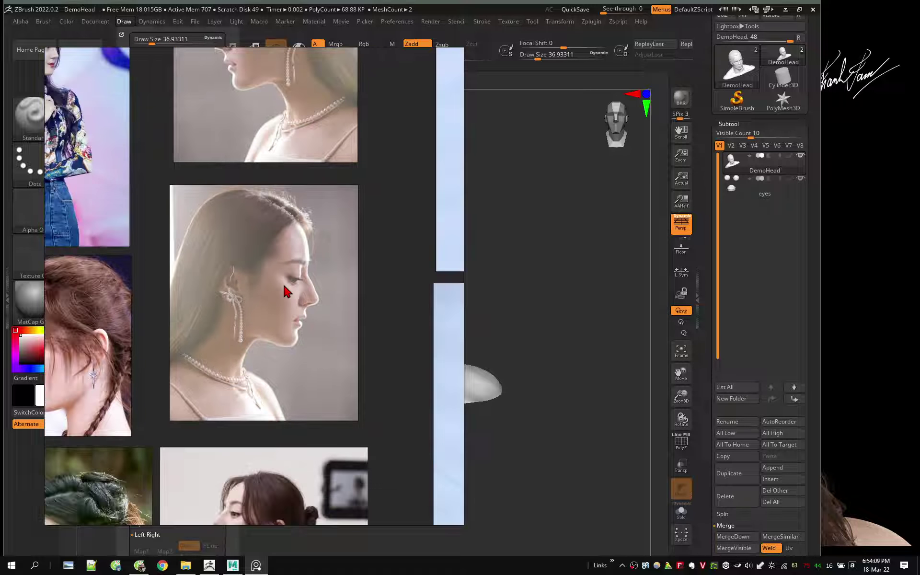
scroll(282, 283, up, 3)
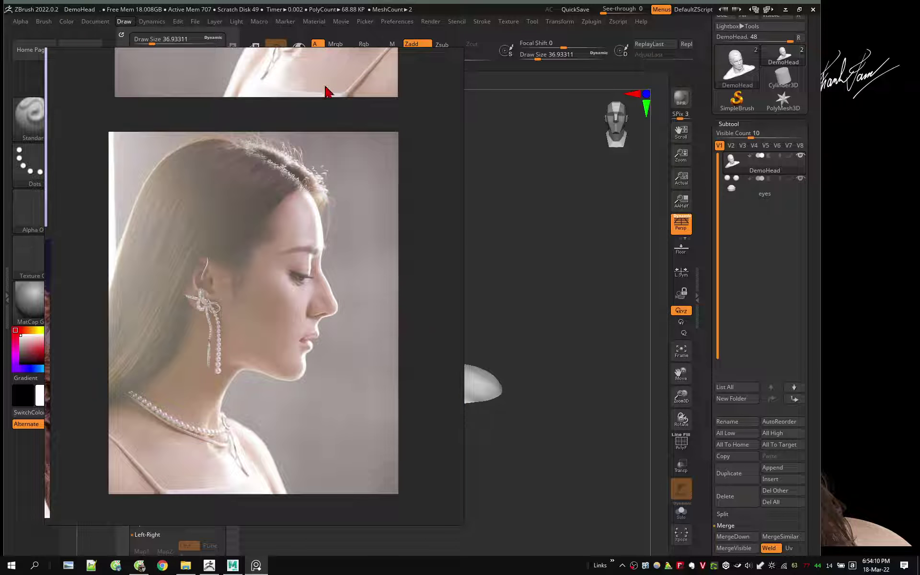
click(125, 22)
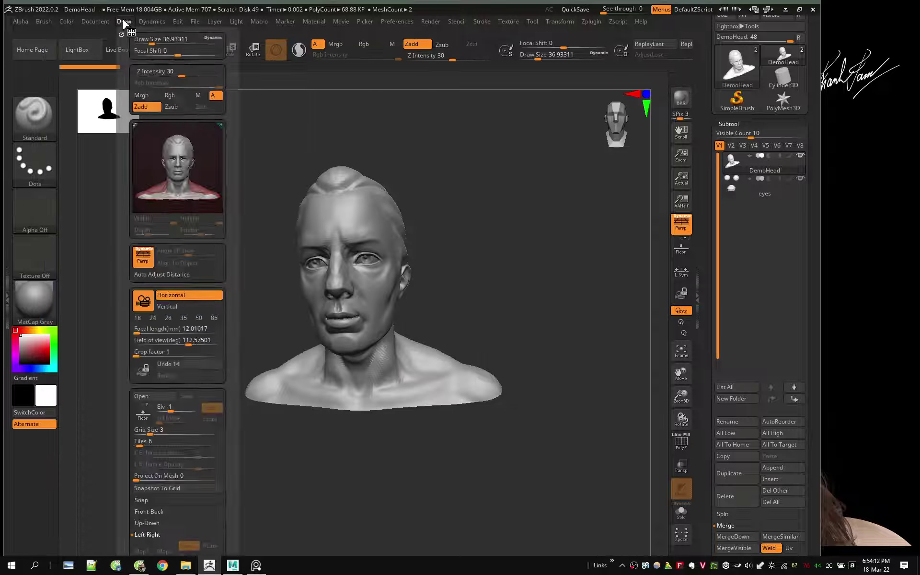
click(214, 319)
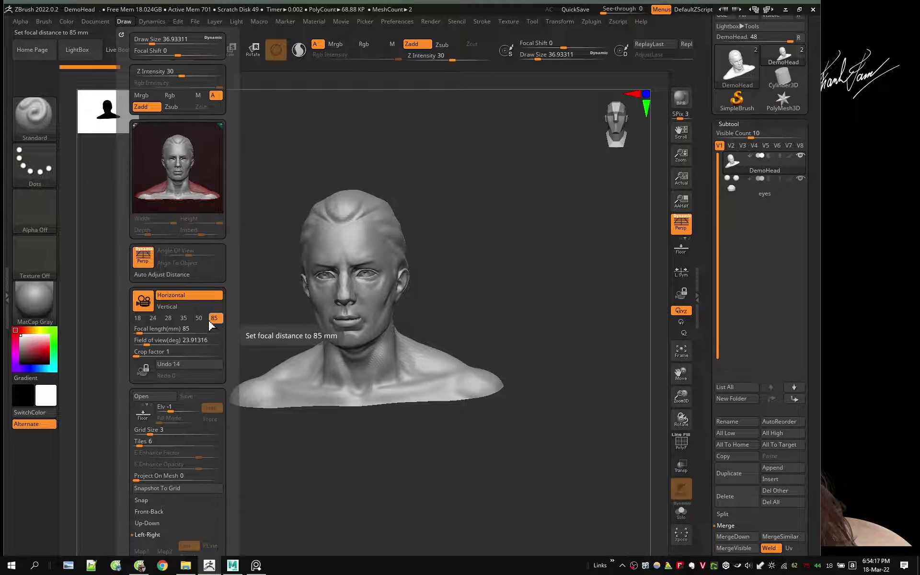
- Frame the front-facing bust with F, disable perspective distortion, then switch to Maya
right_drag(388, 300, 382, 293)
key(f)
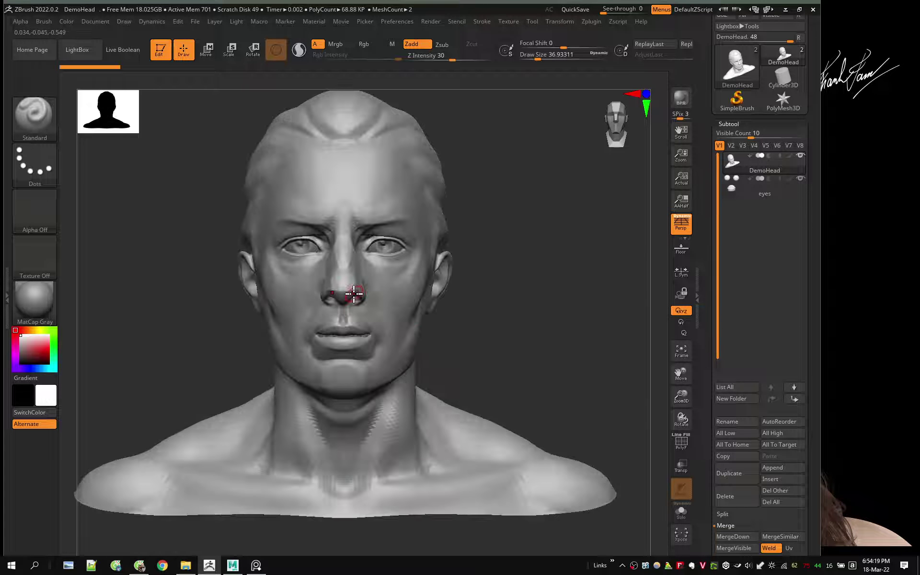
click(682, 229)
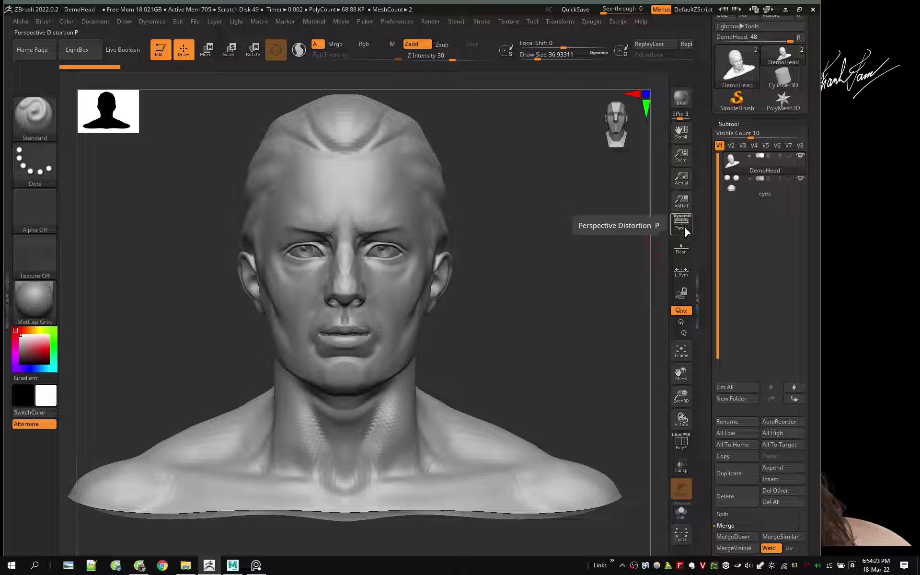
click(124, 21)
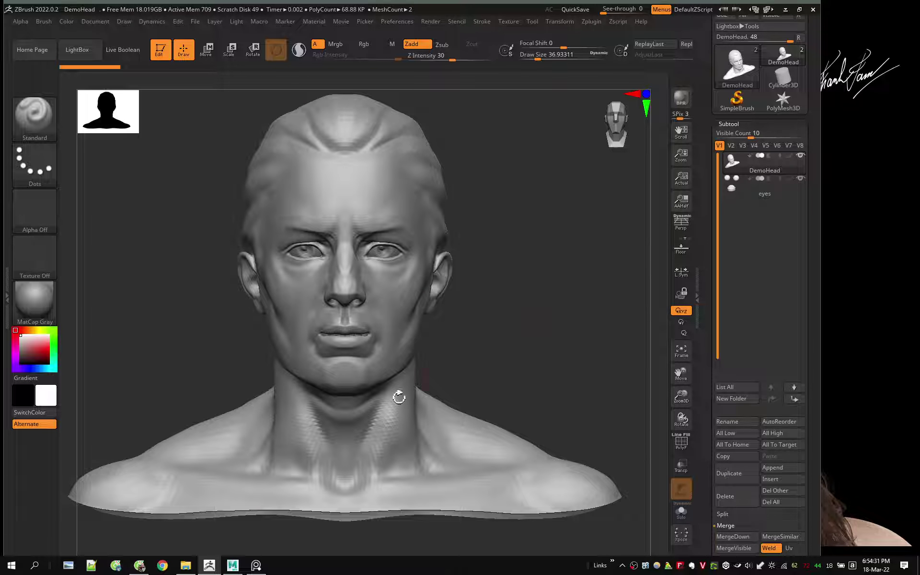
click(233, 568)
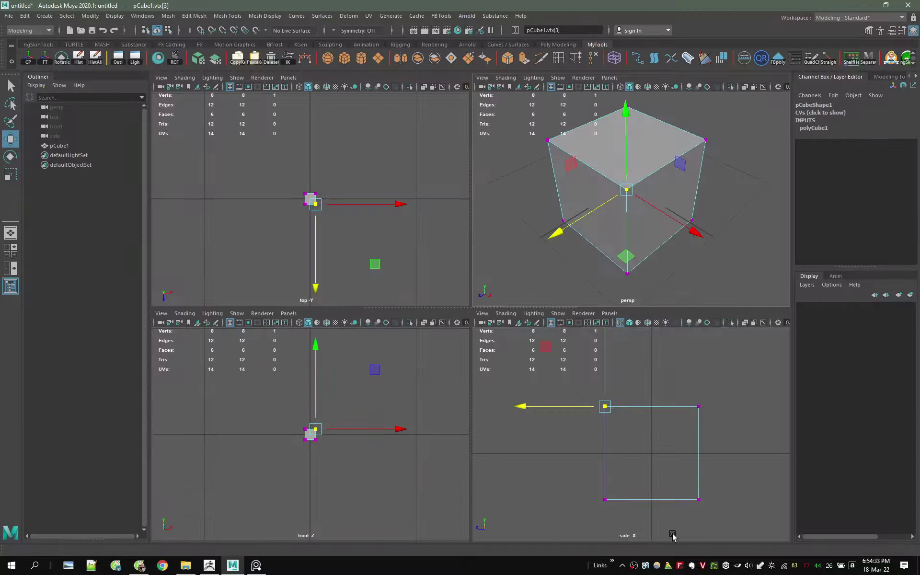
click(669, 569)
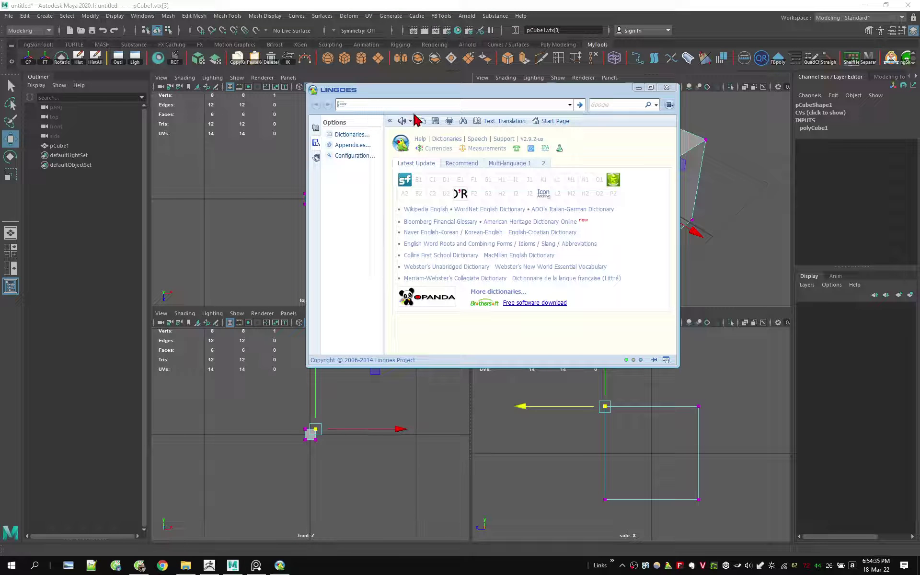
text(or)
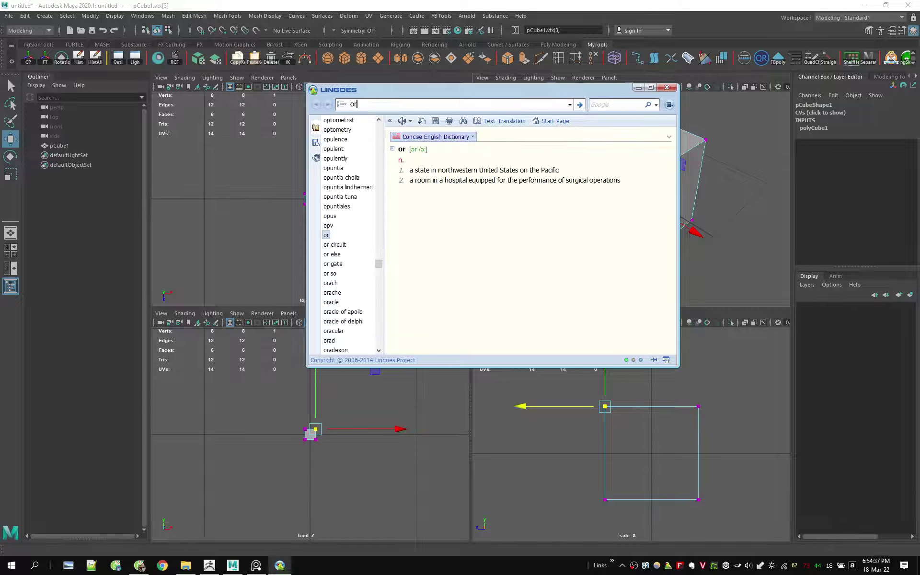
text(thographic)
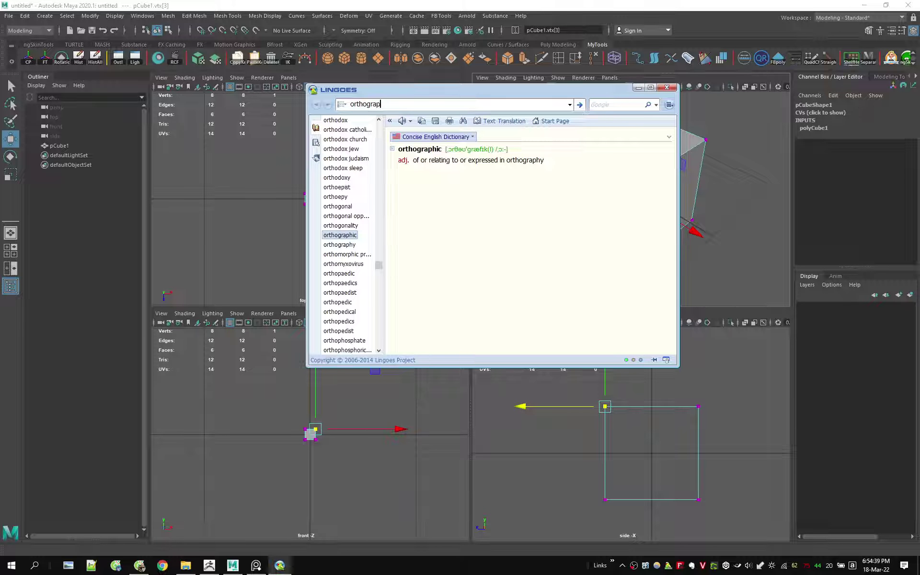
key(Return)
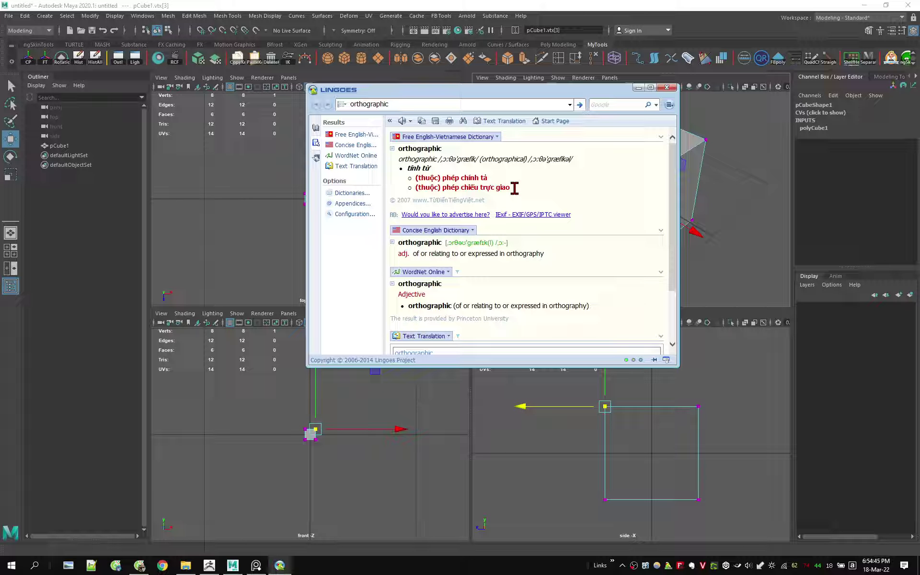
click(638, 87)
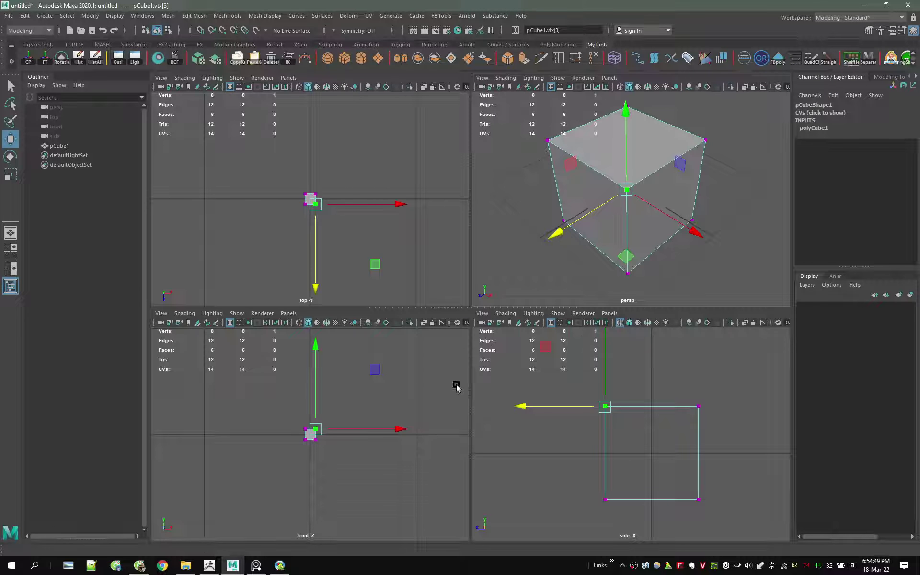
click(140, 565)
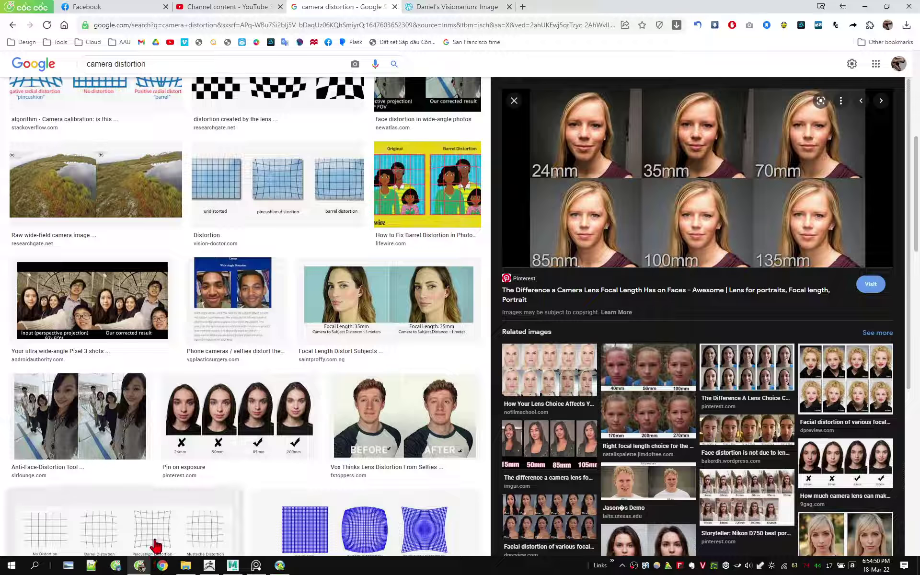
scroll(154, 545, up, 7)
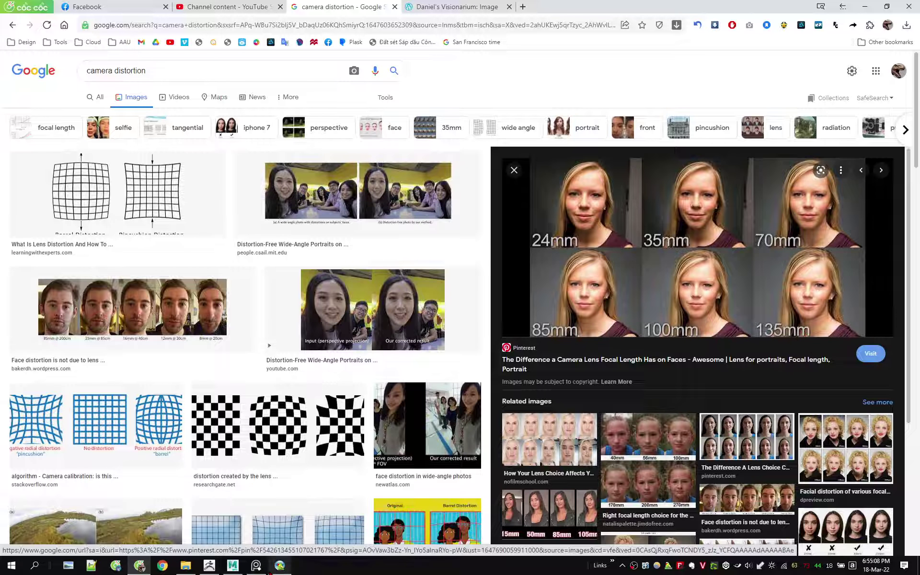
click(232, 565)
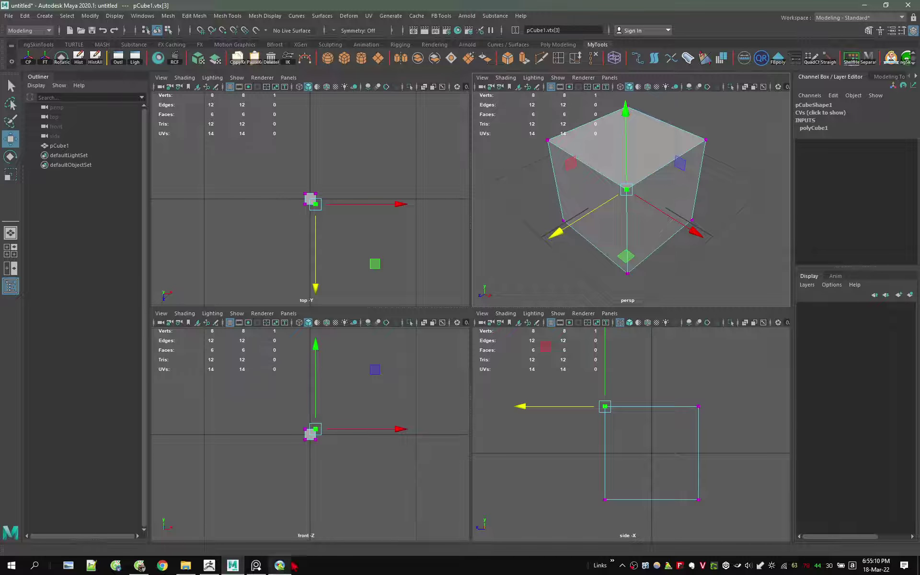
- In ZBrush, toggle perspective on and then off for the 85 mm front view, then return to Maya
click(208, 565)
click(684, 230)
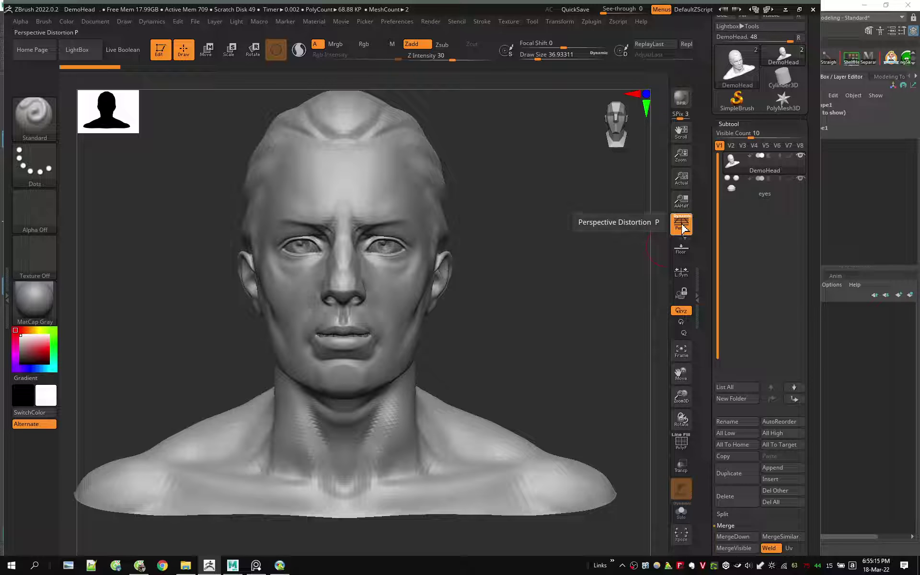
click(684, 230)
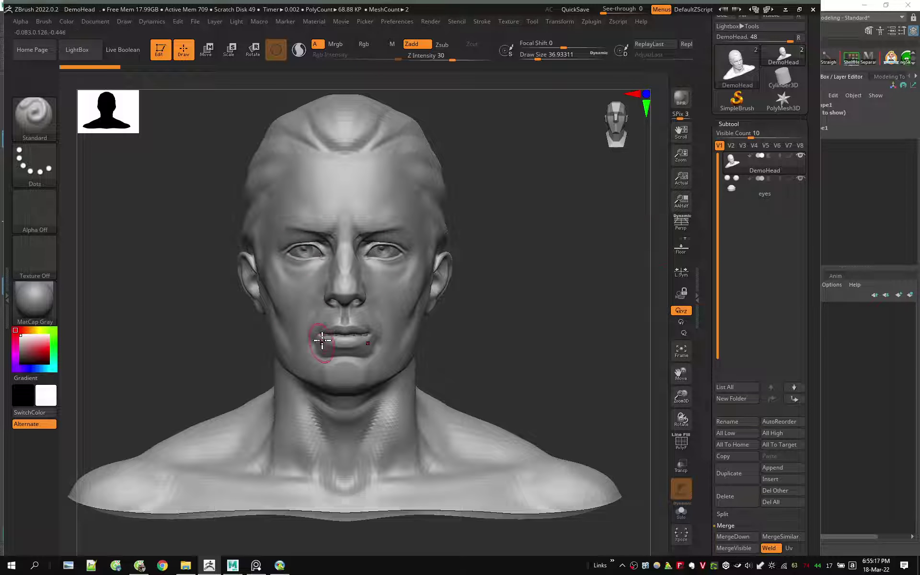
click(122, 21)
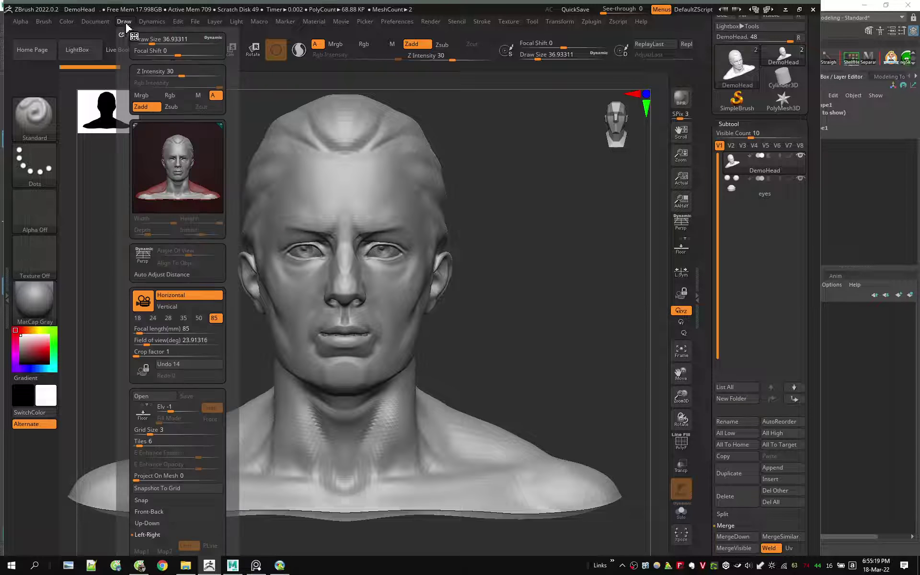
click(785, 9)
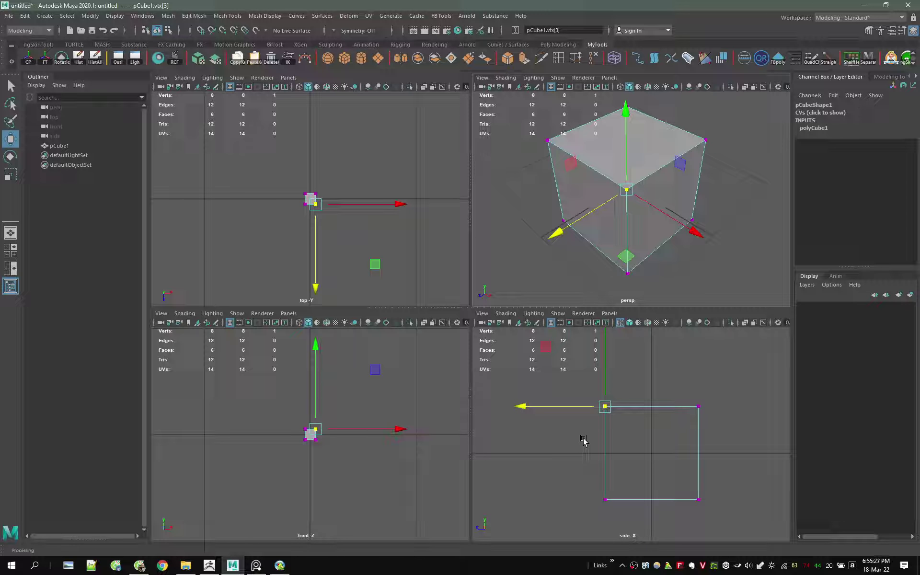
- Open the PureRef reference board and zoom through the rifle reference photos
click(256, 565)
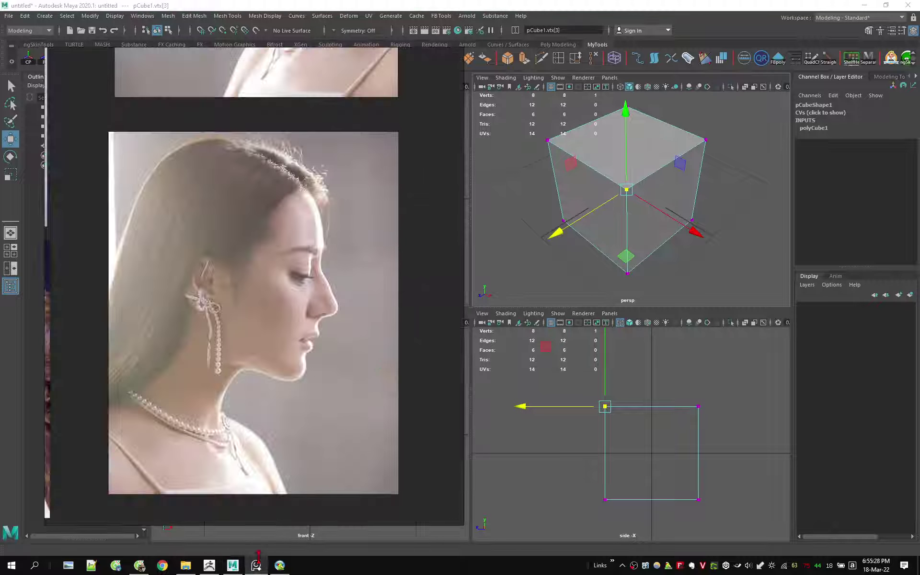
scroll(352, 302, down, 2)
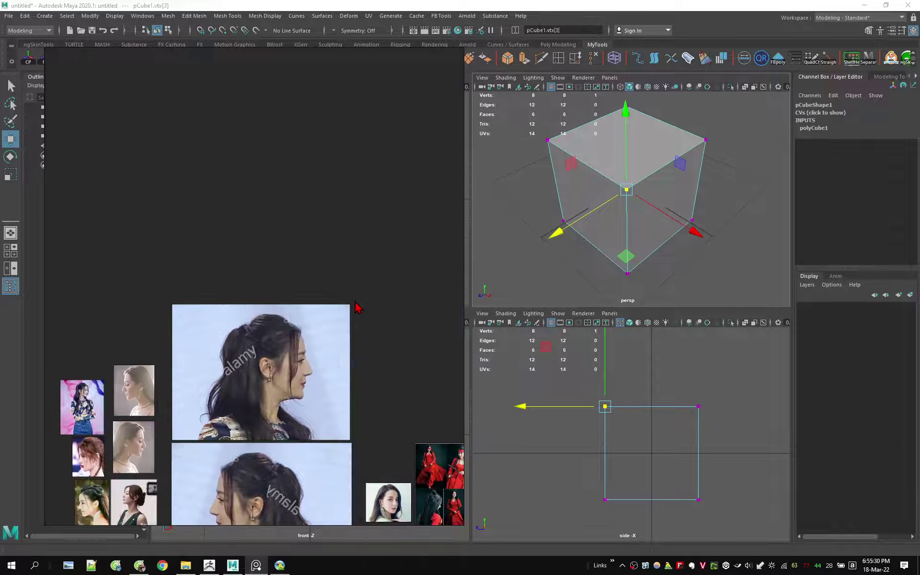
scroll(383, 321, down, 2)
scroll(407, 331, down, 2)
scroll(373, 301, down, 2)
scroll(360, 289, up, 2)
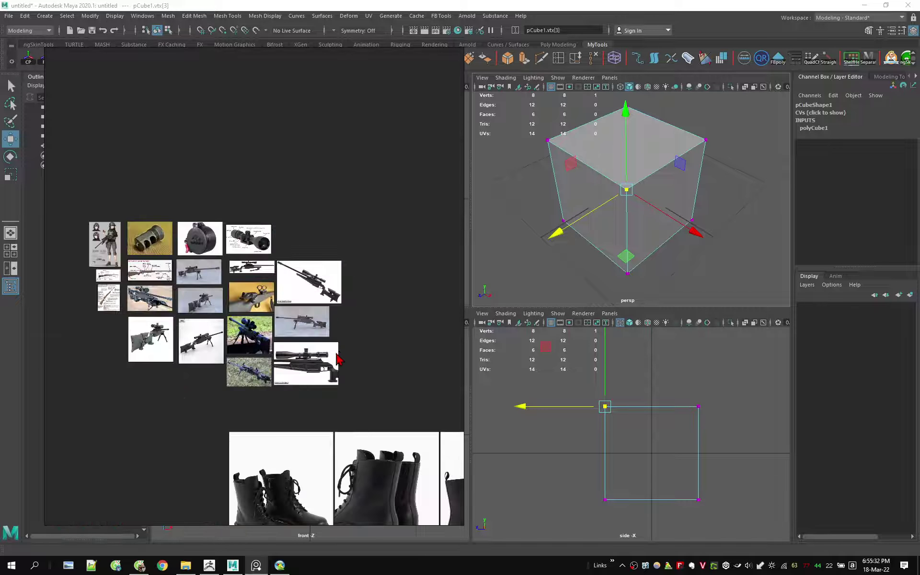
scroll(362, 297, up, 2)
scroll(364, 311, up, 2)
scroll(366, 326, up, 2)
scroll(316, 341, up, 1)
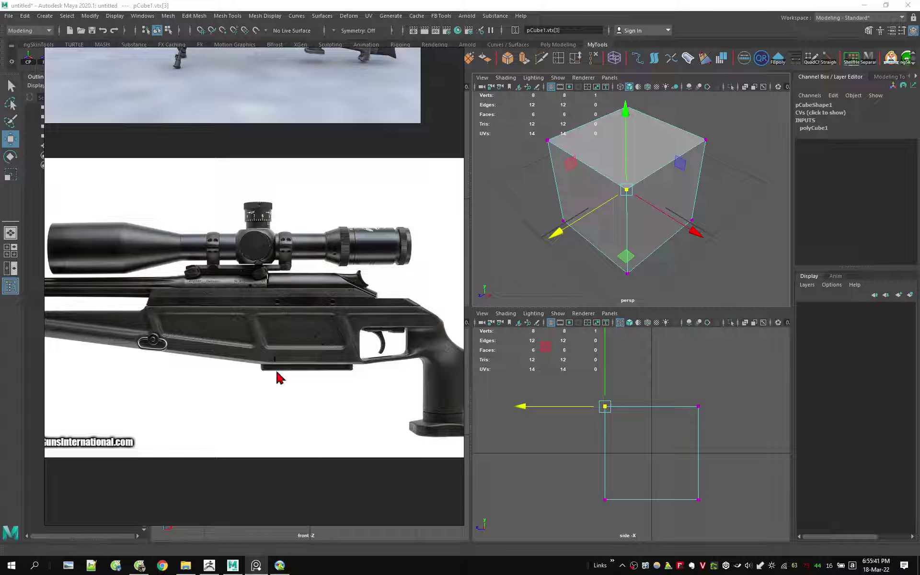
scroll(392, 336, up, 1)
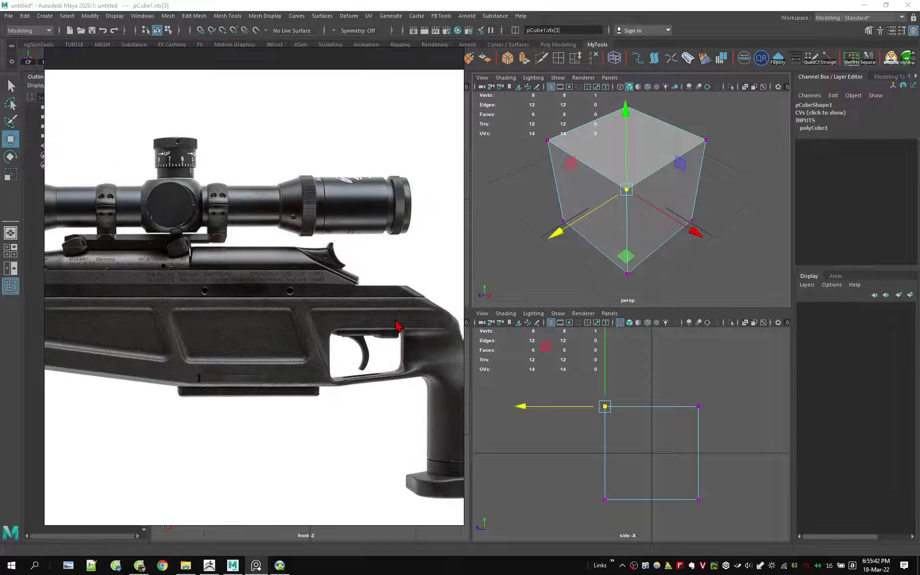
scroll(311, 299, up, 2)
scroll(308, 303, up, 2)
scroll(323, 325, down, 2)
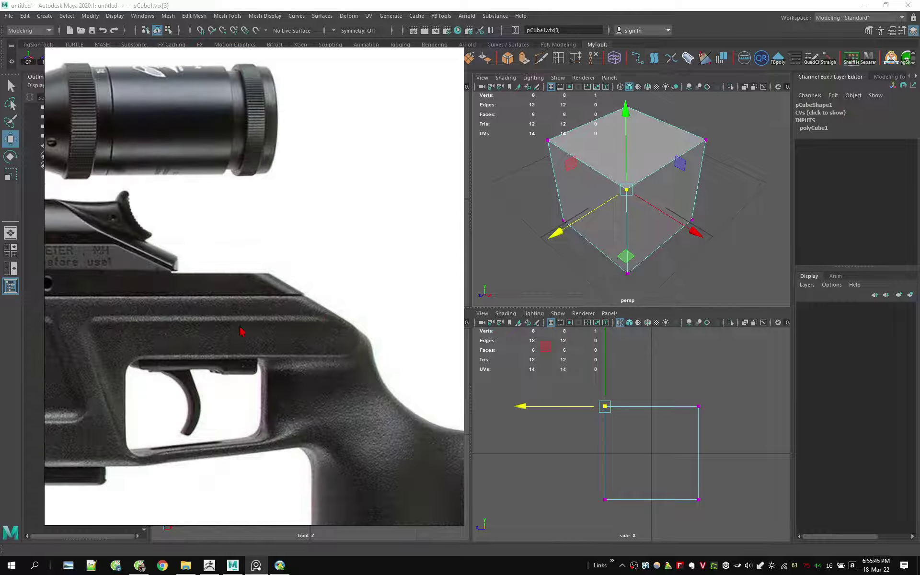
scroll(240, 331, up, 1)
scroll(240, 345, down, 2)
scroll(239, 351, down, 2)
scroll(238, 351, up, 1)
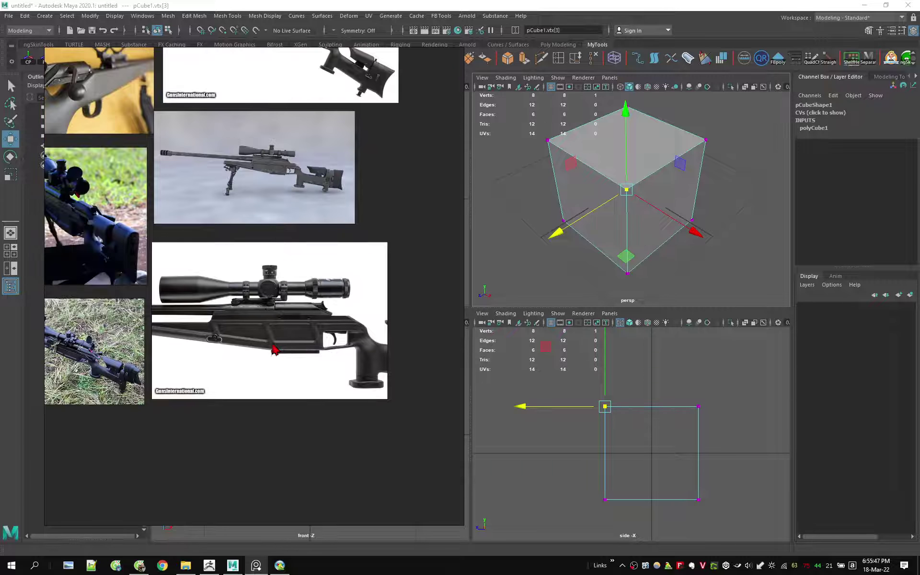
scroll(254, 312, up, 2)
- Pan and zoom until the Parts of an In-line Muzzleloader diagram fills the view
alt+middle_drag(267, 336, 257, 340)
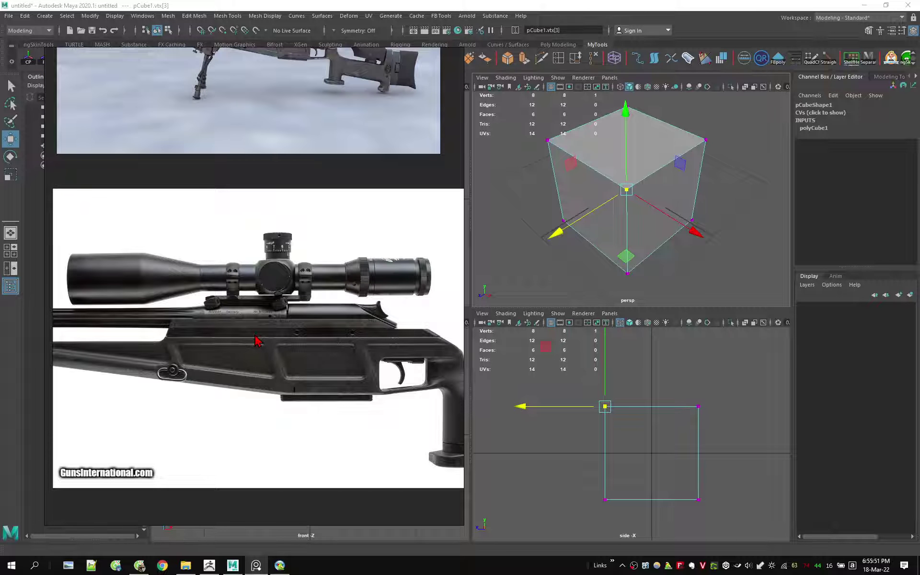
scroll(256, 340, down, 1)
scroll(261, 337, down, 1)
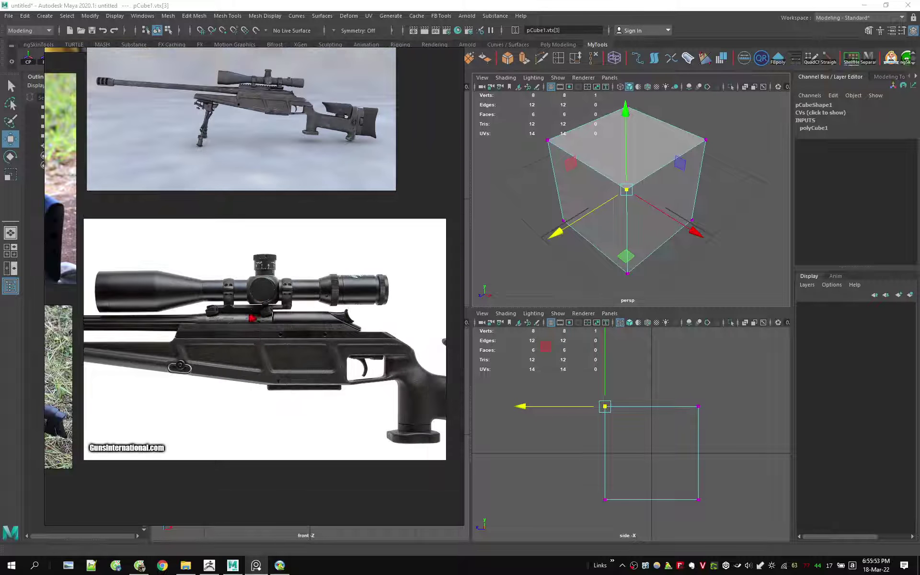
scroll(259, 321, down, 1)
scroll(259, 321, down, 1)
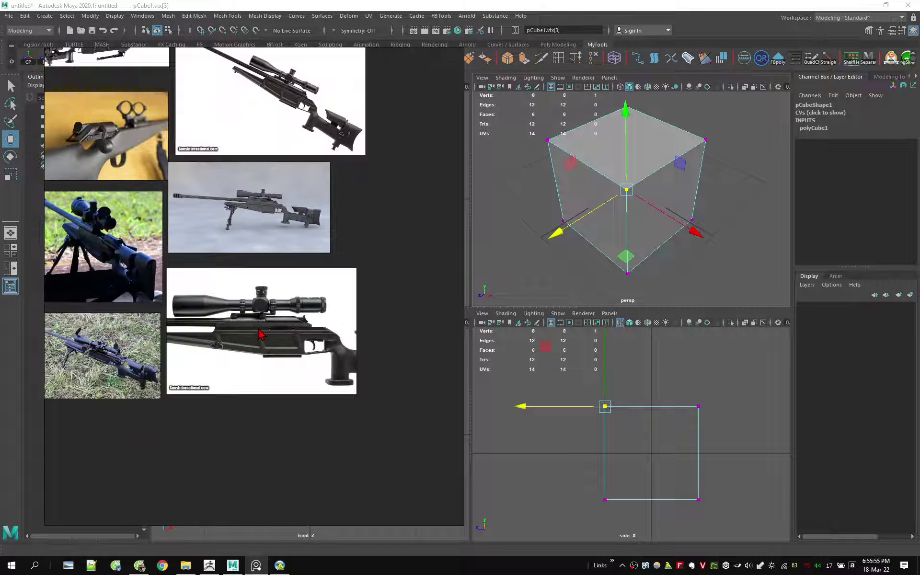
scroll(258, 326, down, 2)
scroll(255, 331, down, 1)
scroll(330, 380, down, 1)
scroll(330, 380, down, 1)
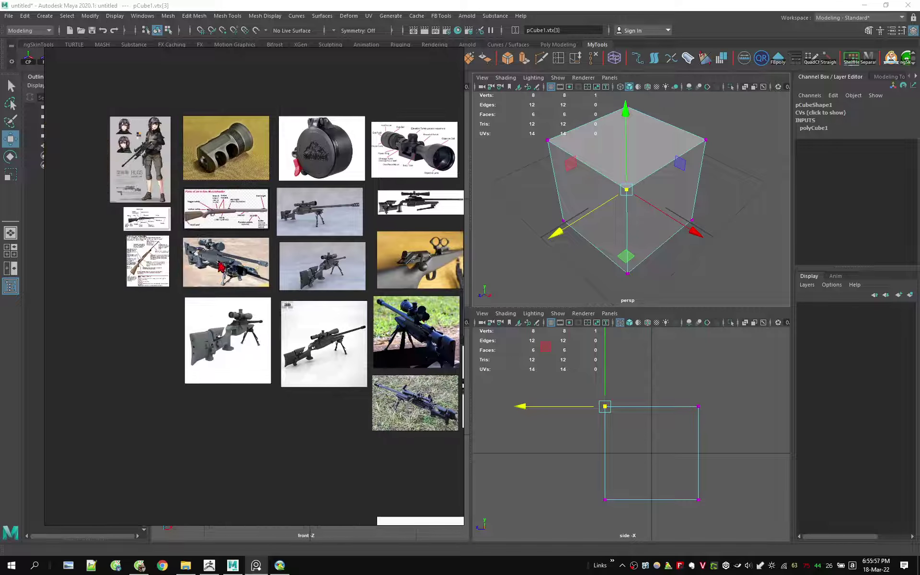
scroll(316, 268, up, 3)
scroll(313, 243, up, 2)
alt+middle_drag(312, 243, 173, 271)
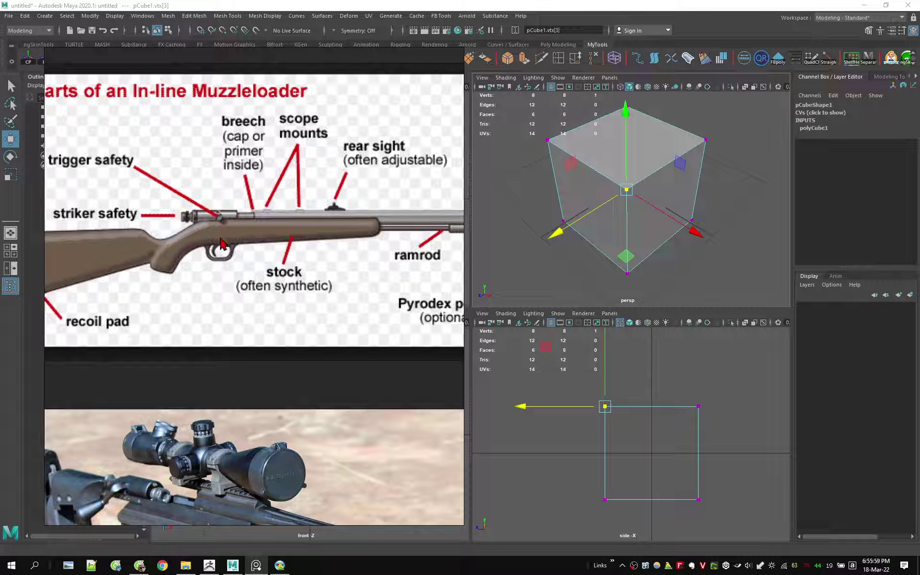
scroll(210, 253, down, 2)
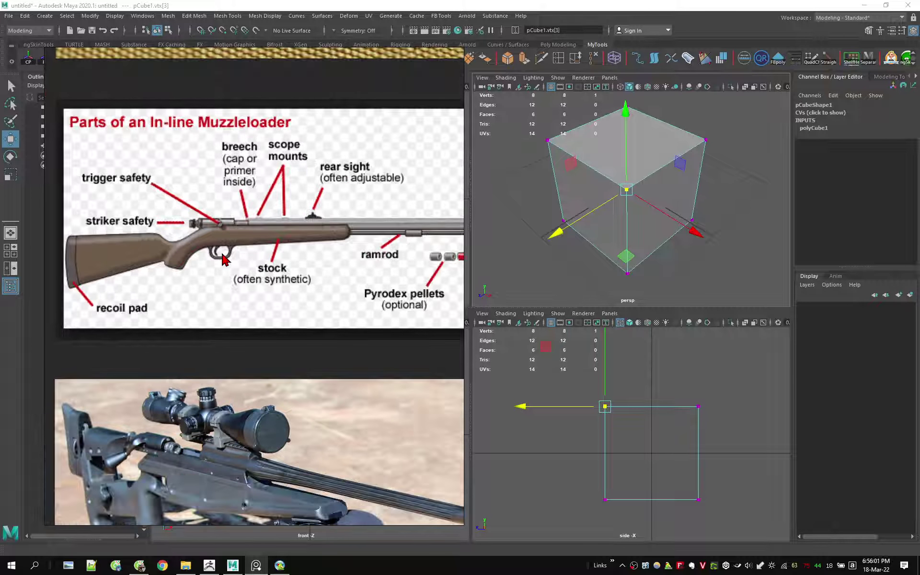
scroll(195, 276, up, 1)
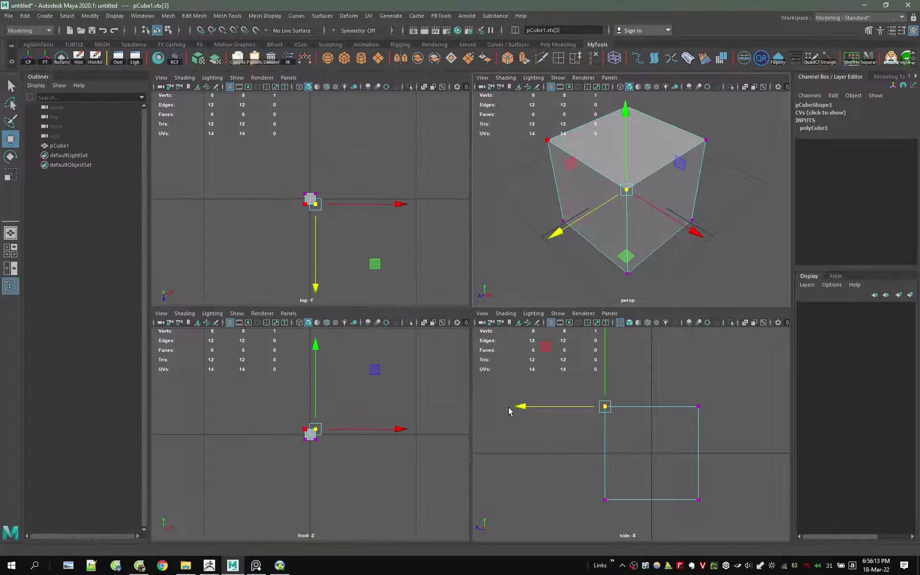
- Drag a top pCube1 vertex outward along Z to skew the cube, then return to ZBrush
drag(555, 233, 500, 264)
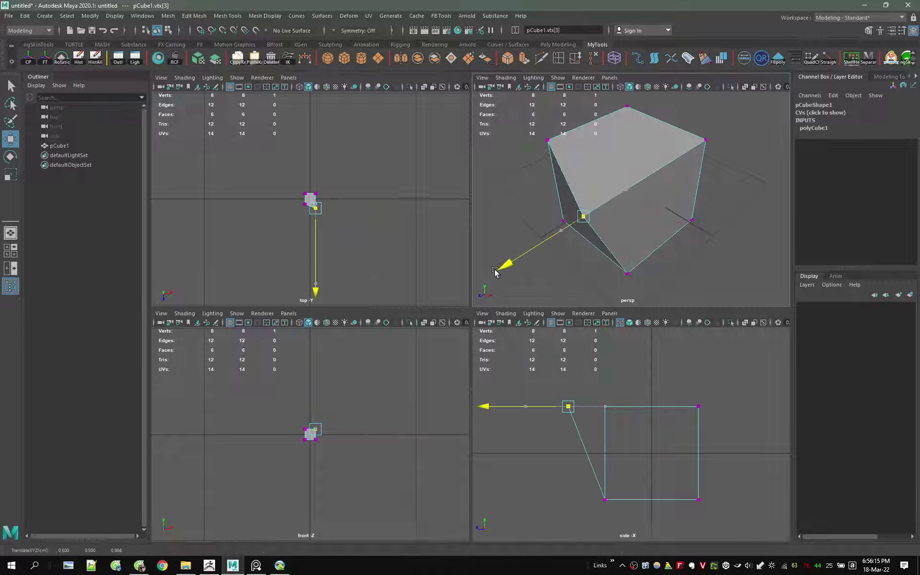
scroll(576, 438, up, 3)
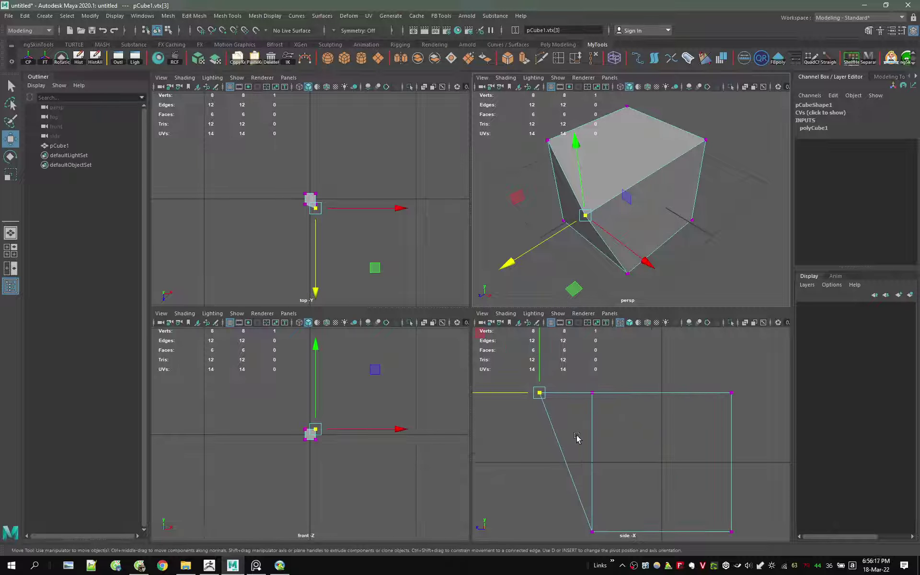
middle_drag(576, 437, 575, 414)
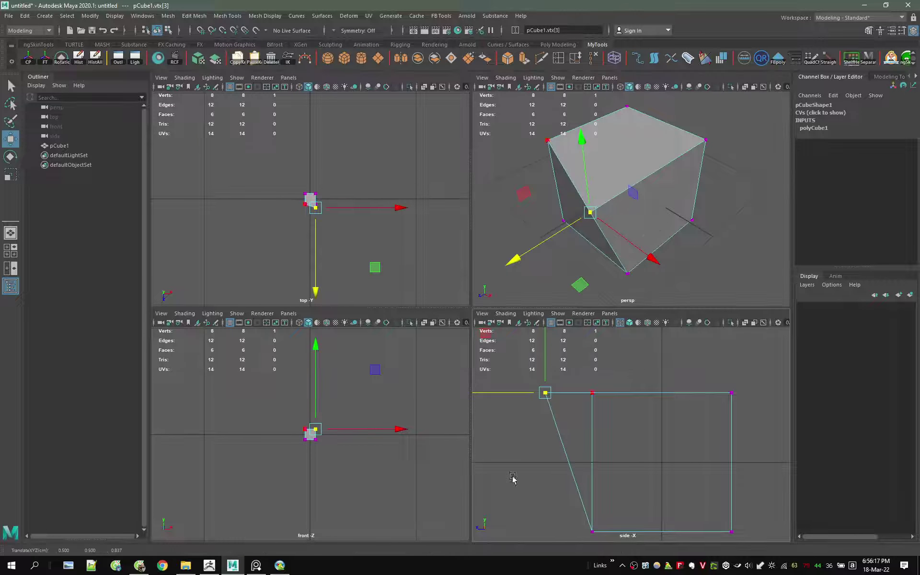
click(208, 565)
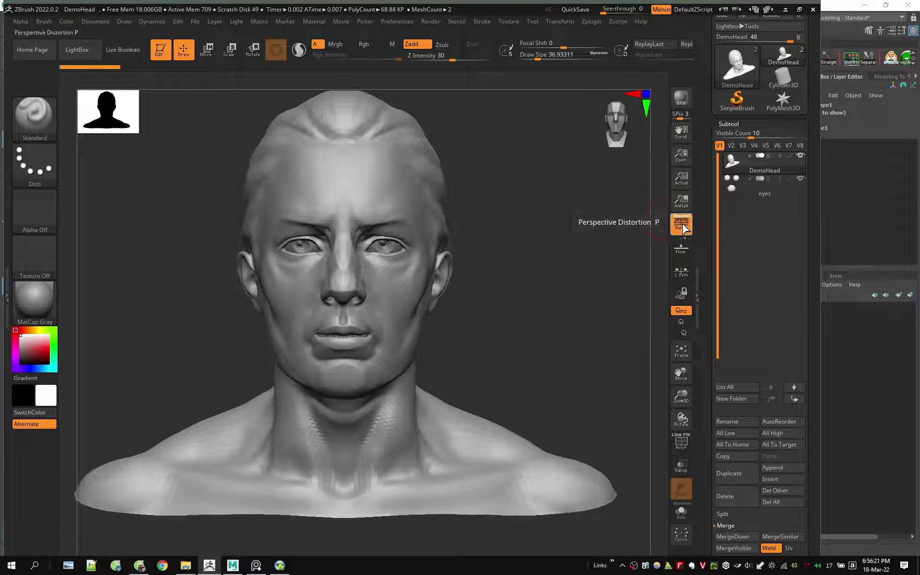
- Turn DemoHead to a side profile and leave perspective distortion off
click(683, 232)
click(682, 233)
mouse_move(599, 273)
mouse_down()
mouse_move(500, 315)
mouse_move(364, 316)
mouse_up()
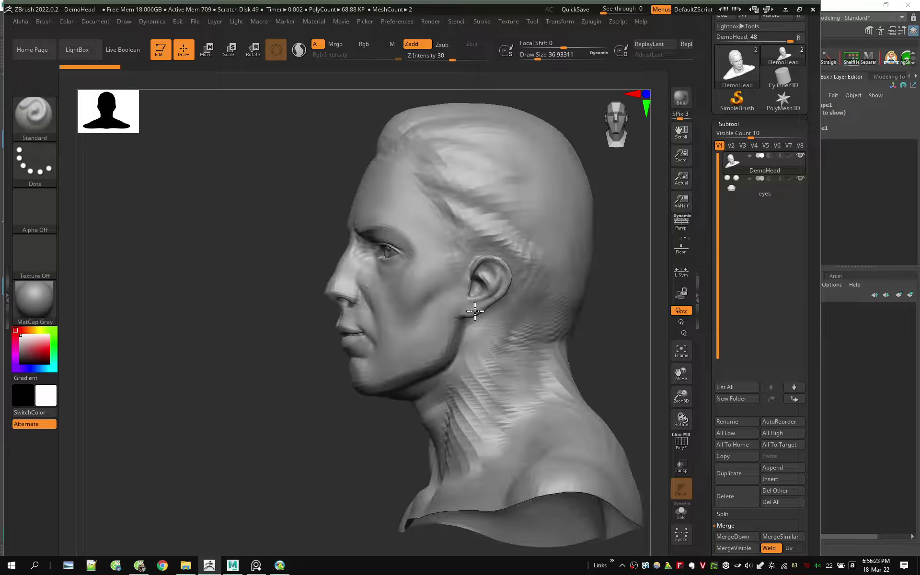
click(687, 225)
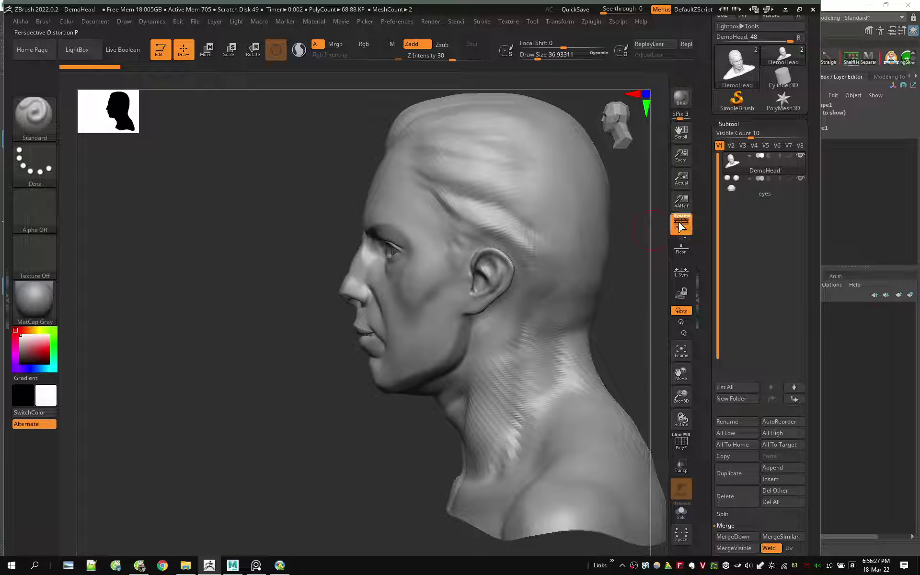
click(681, 223)
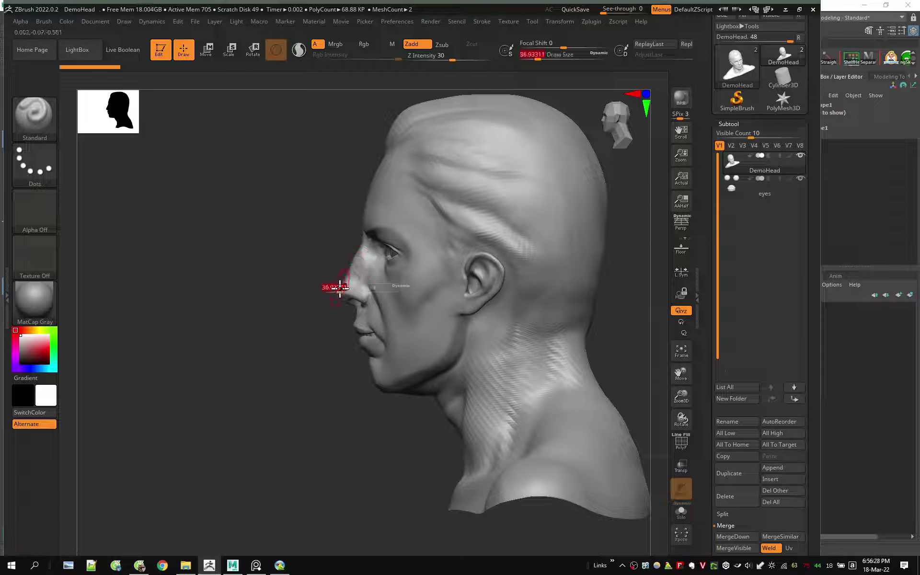
- Enlarge the brush to about 70, carve a crease down the cheek, then switch to Maya
key(s)
drag(338, 288, 357, 288)
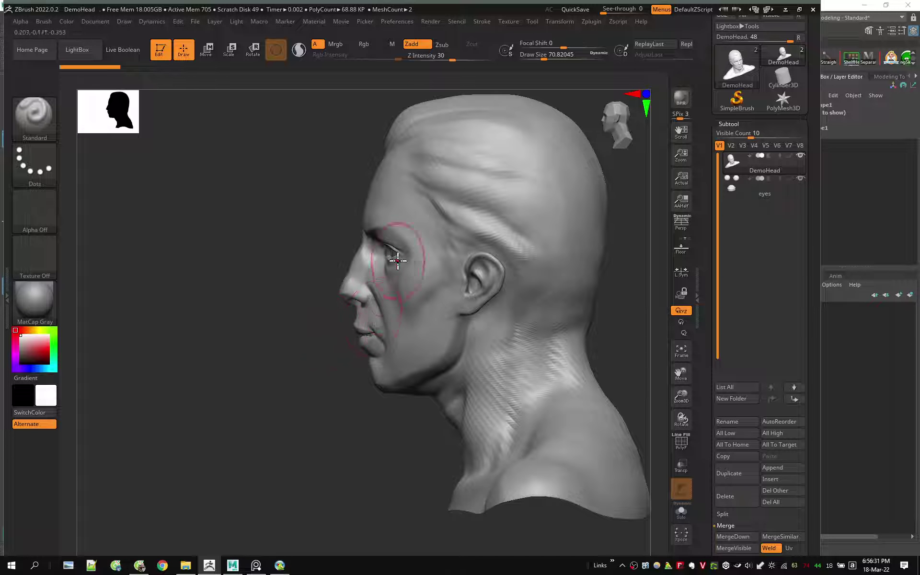
scroll(398, 294, up, 2)
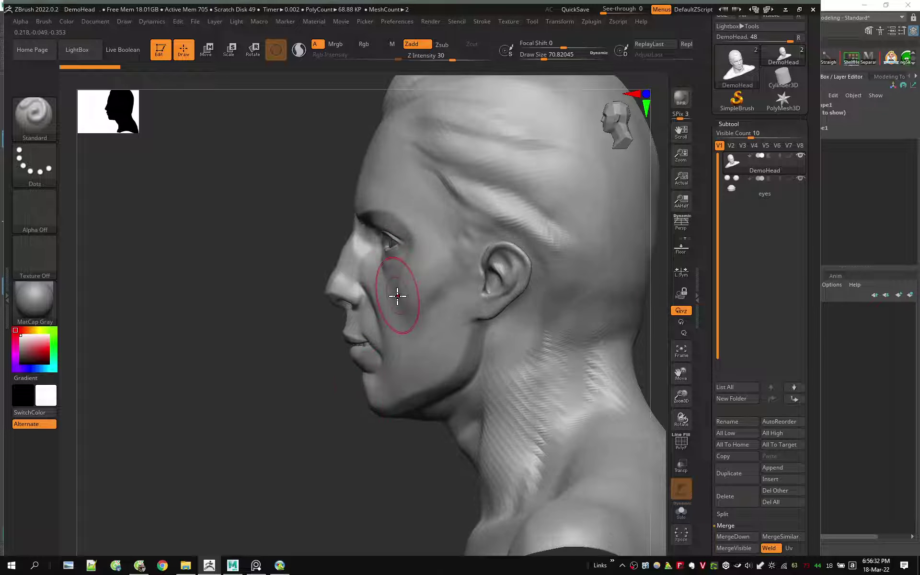
scroll(398, 290, up, 2)
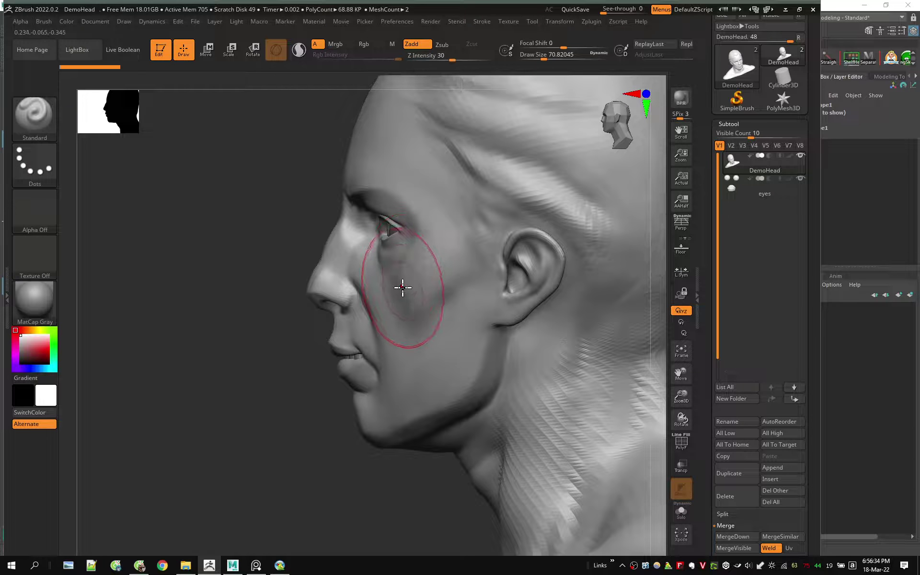
drag(388, 239, 376, 326)
key(ctrl)
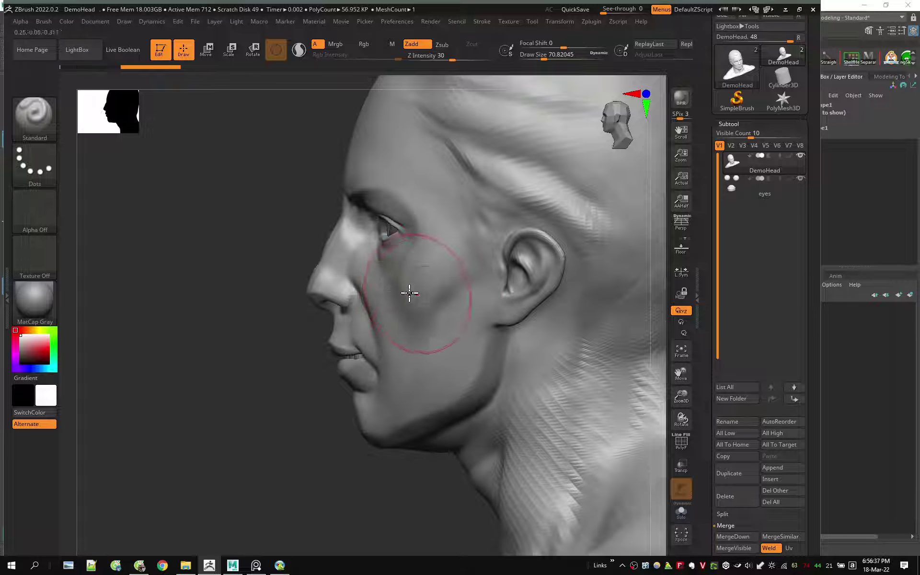
click(232, 565)
scroll(538, 407, up, 2)
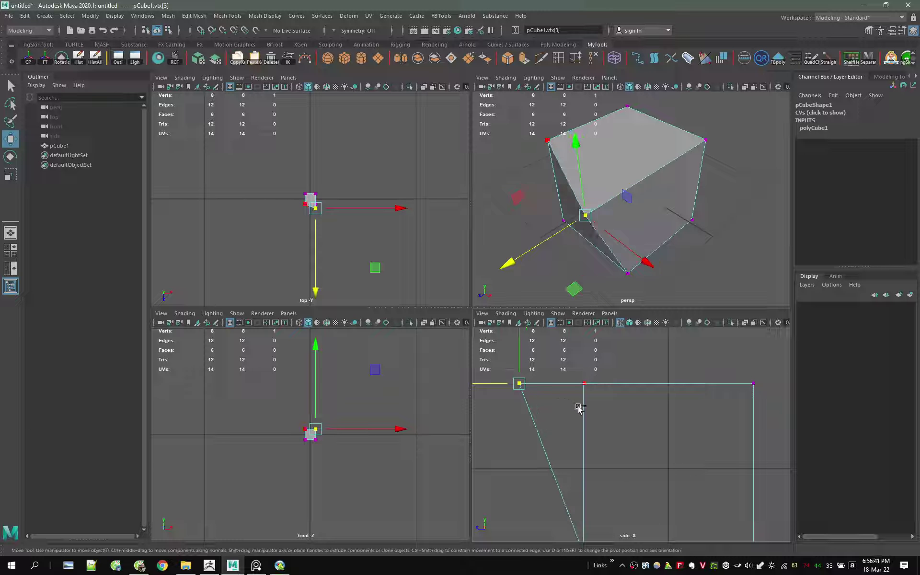
- In the side view, slide the top vertices vtx[2:3] left along Z, then return to ZBrush
middle_drag(579, 406, 578, 407)
drag(545, 433, 611, 361)
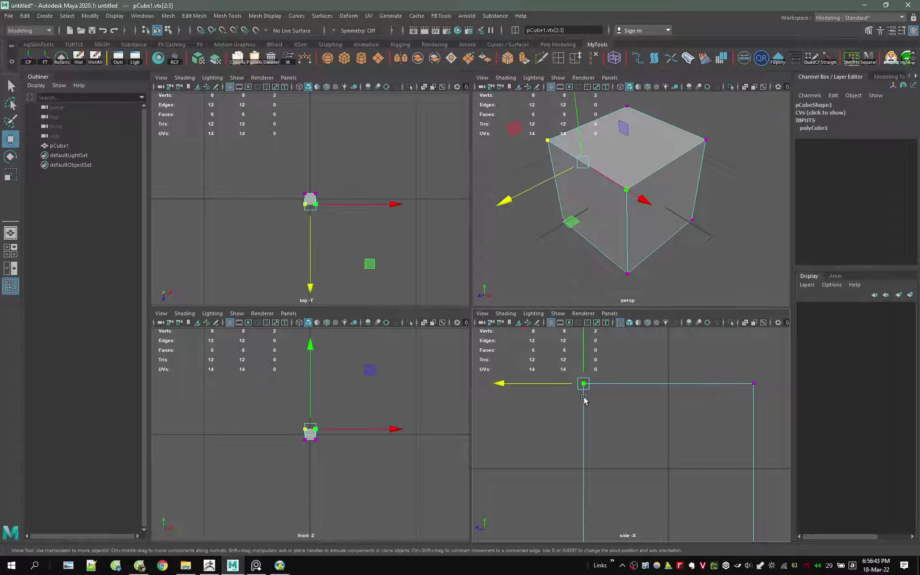
mouse_move(530, 384)
mouse_down()
mouse_move(484, 398)
mouse_move(488, 228)
mouse_up()
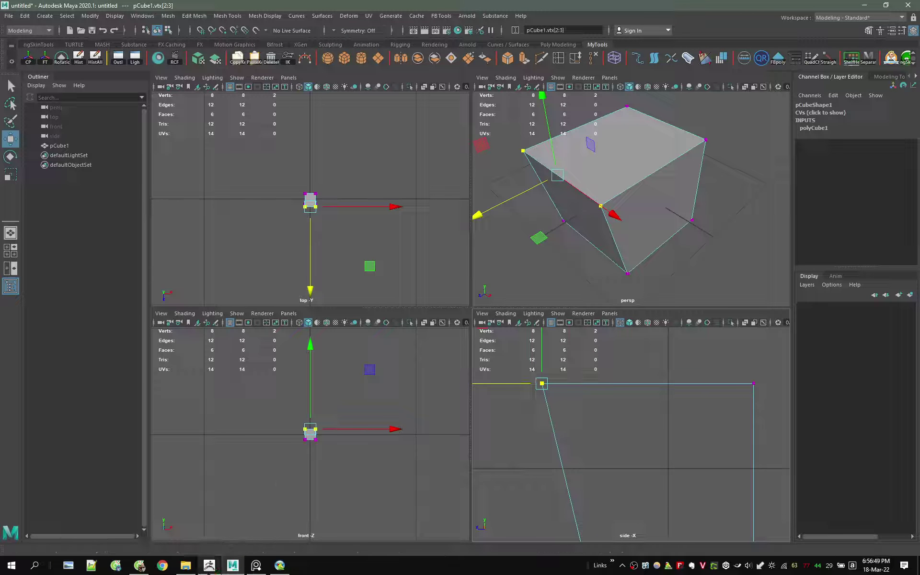
click(209, 566)
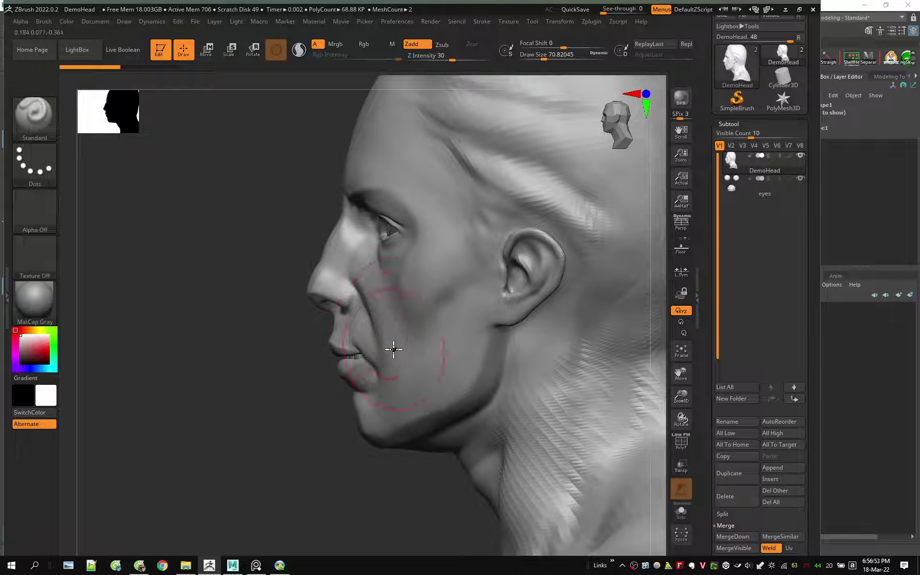
- Raise a small cheek bump, toggle perspective on and off for comparison, then switch to Maya
drag(401, 300, 402, 297)
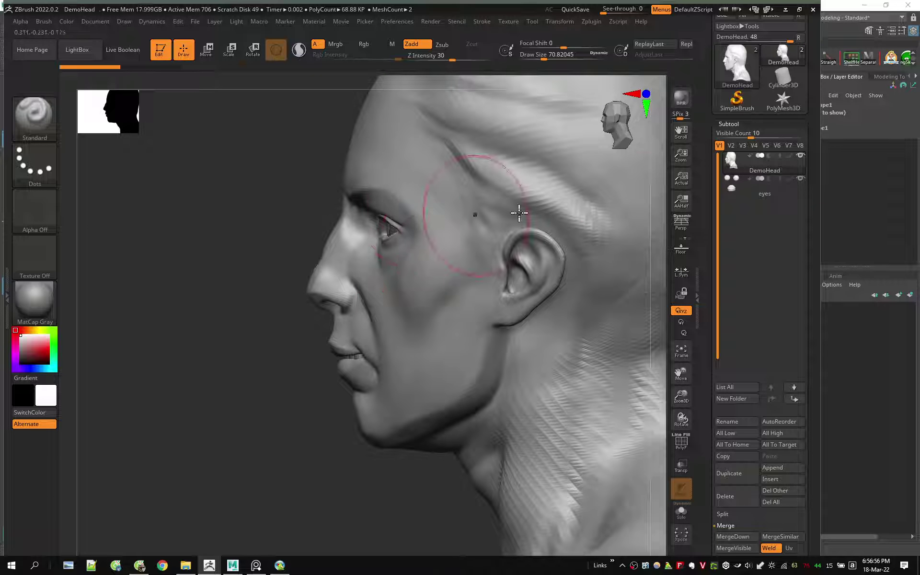
click(685, 226)
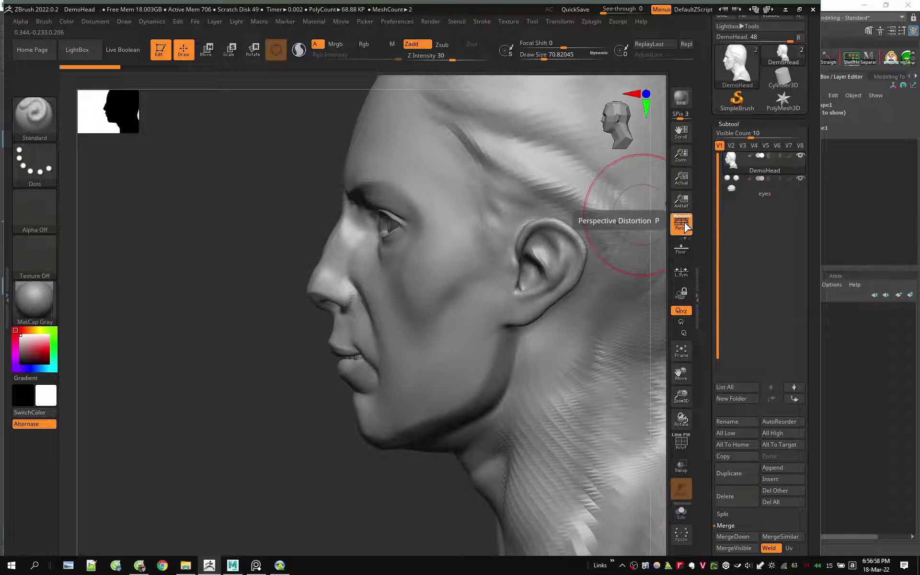
click(685, 226)
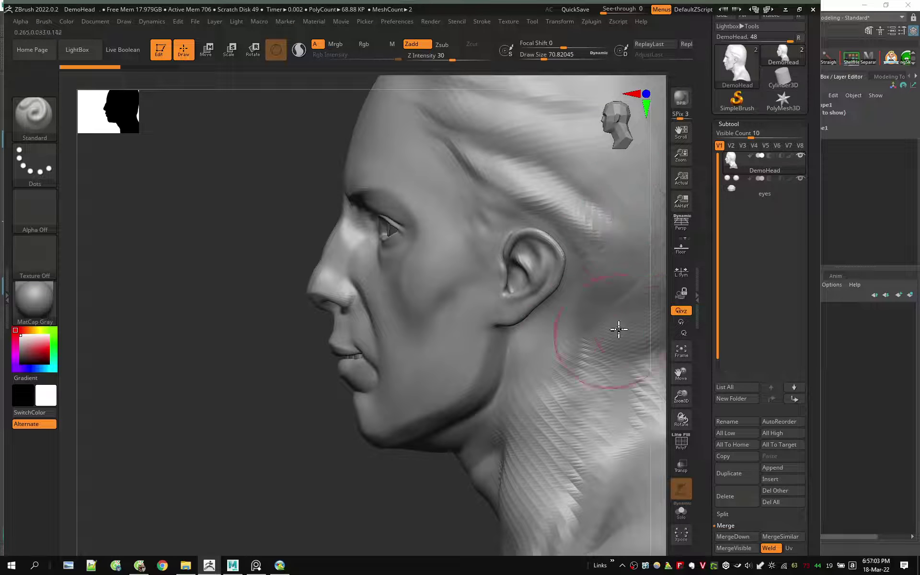
click(861, 384)
- Reselect the cube vertex and slide it further left along Z, then return to ZBrush
scroll(523, 411, down, 5)
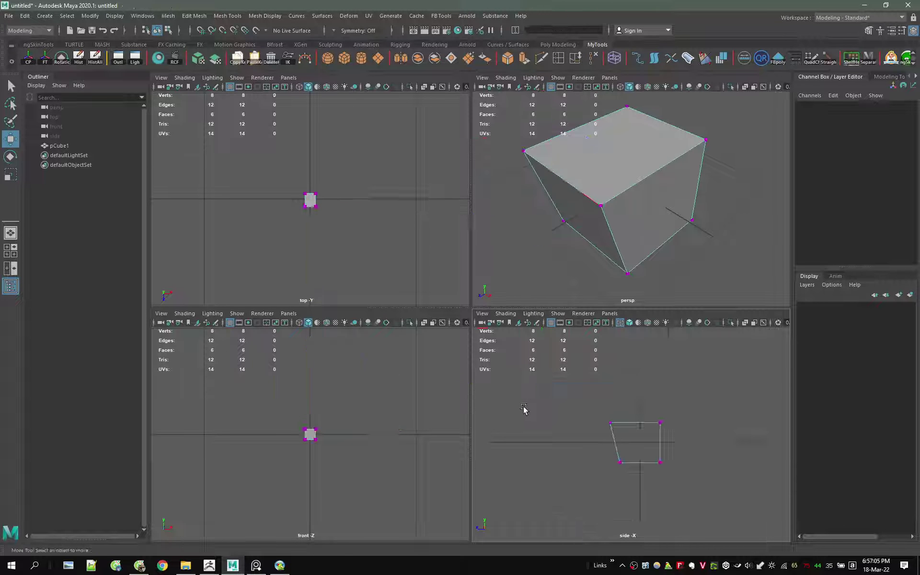
click(613, 424)
drag(588, 426, 581, 420)
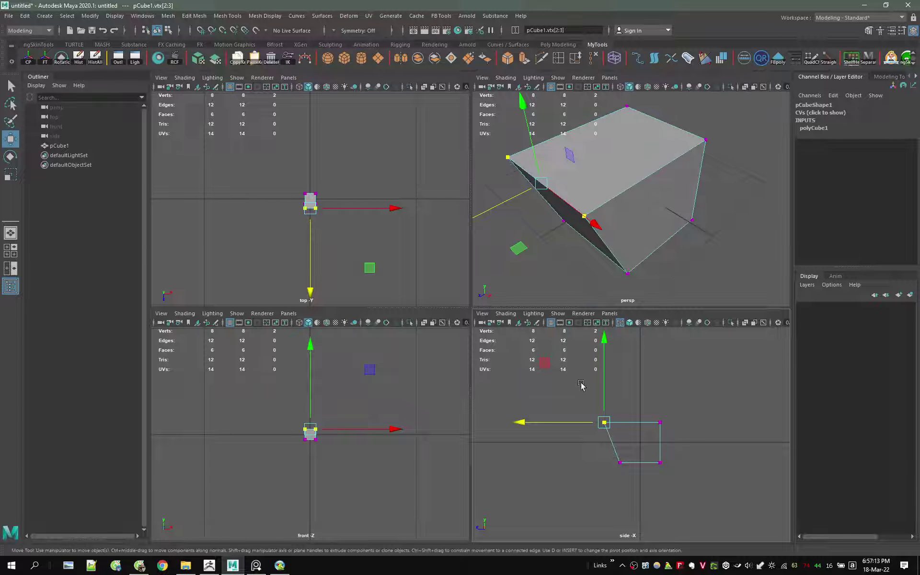
scroll(582, 386, up, 2)
click(209, 566)
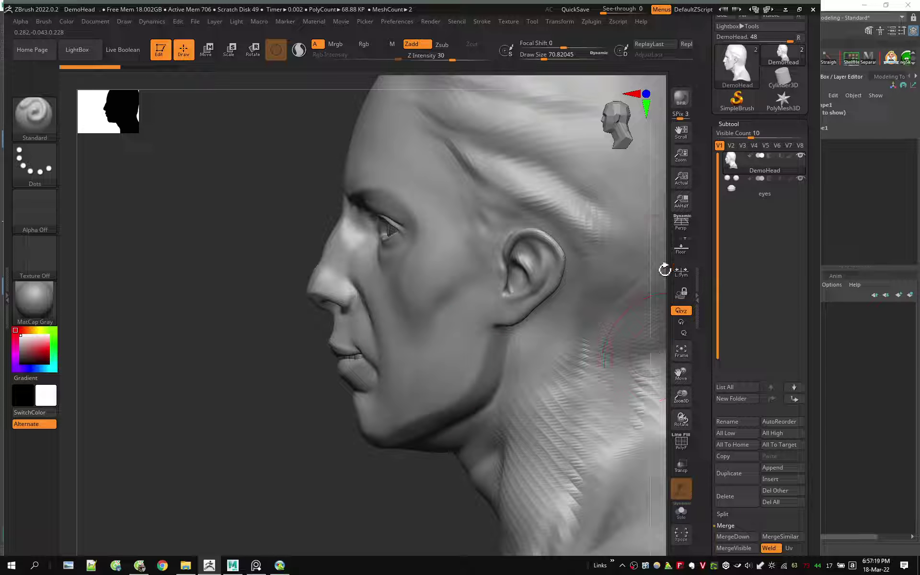
- Smooth the rough nose and mouth with the Smooth brush, checking in perspective and leaving it off
click(682, 225)
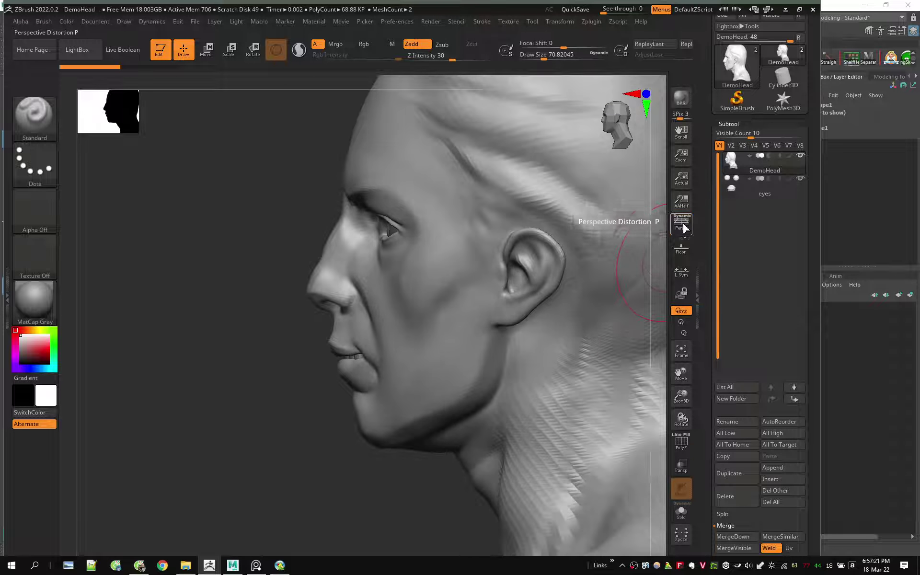
click(682, 225)
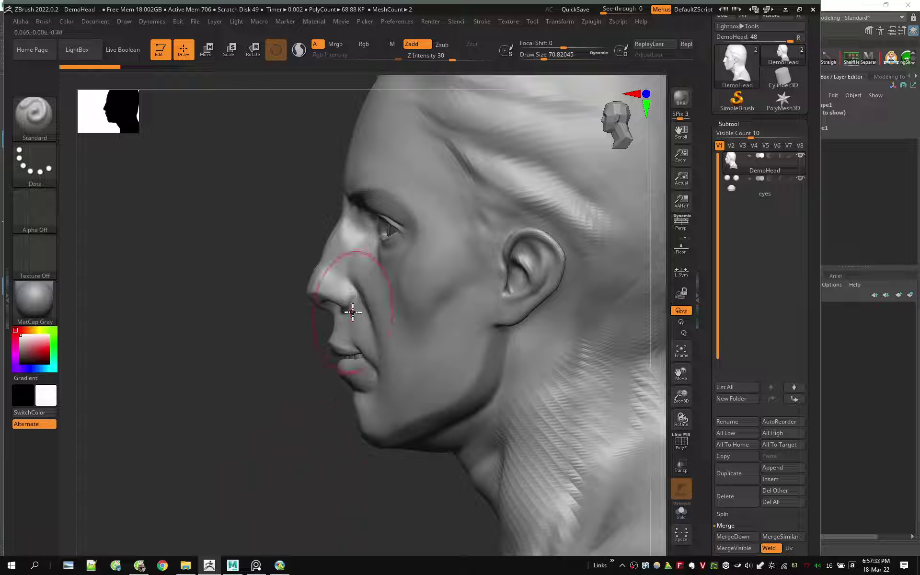
shift+drag(362, 315, 380, 297)
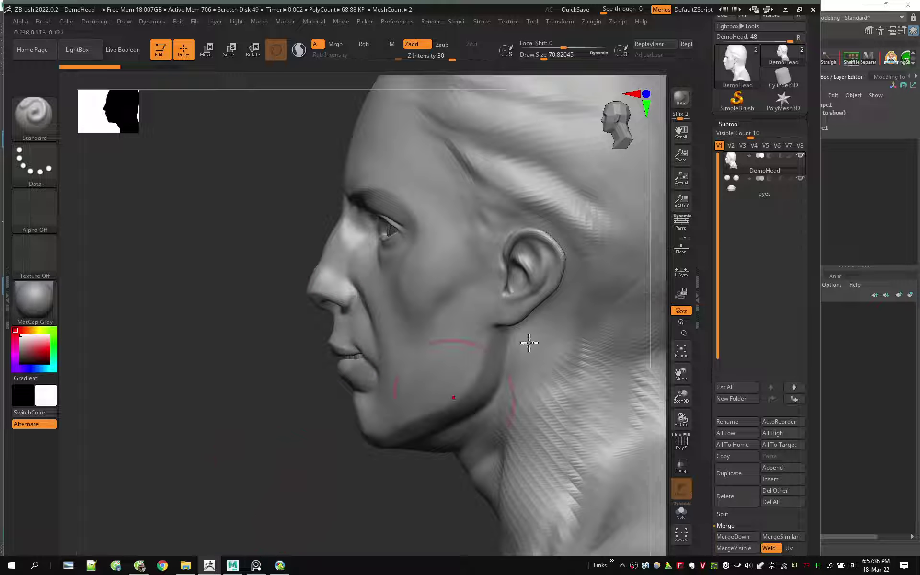
click(685, 229)
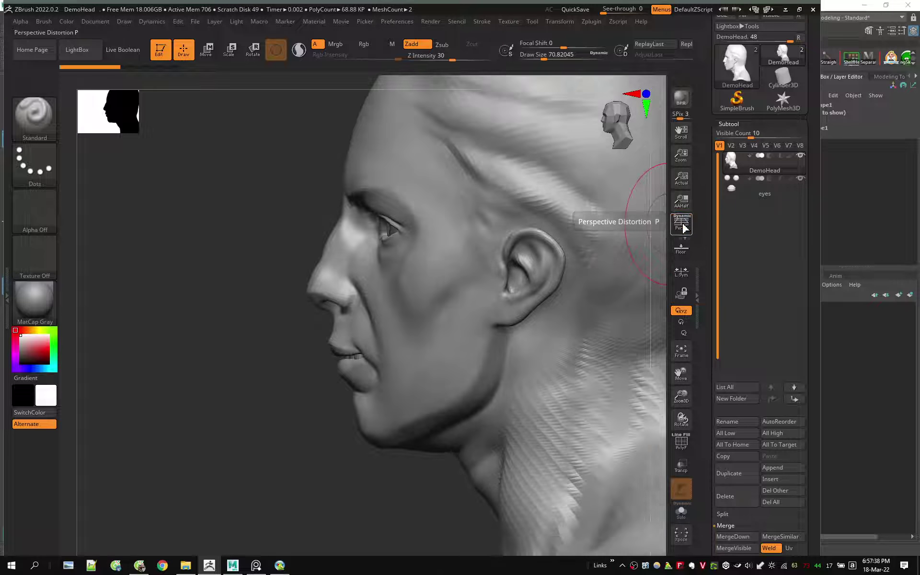
click(685, 229)
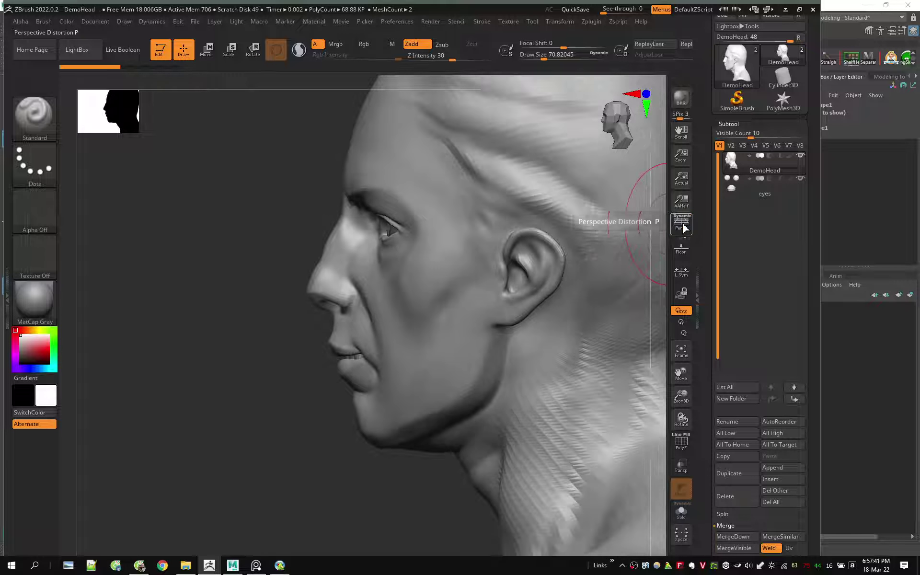
click(685, 229)
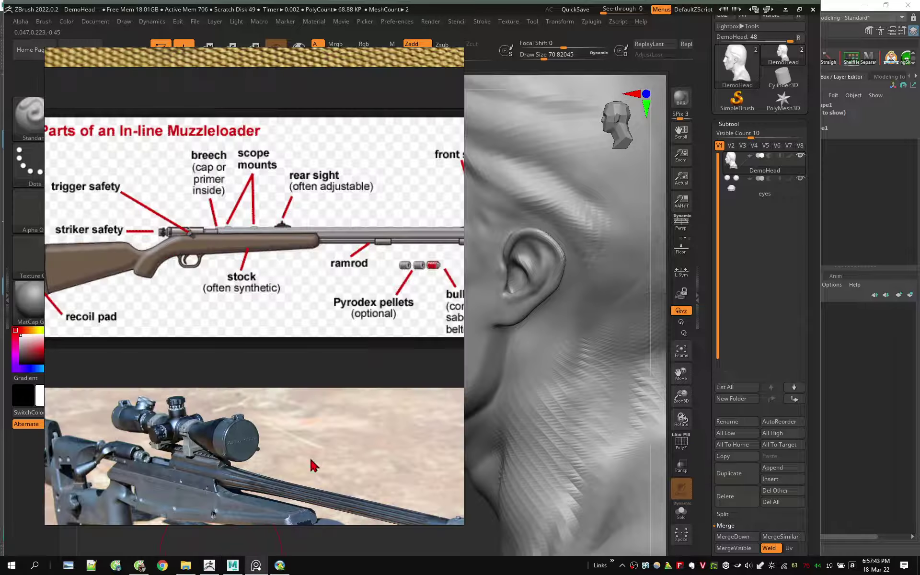
- Bring up PureRef and zoom in on the face in the earring side-profile photo
click(256, 566)
scroll(263, 291, down, 2)
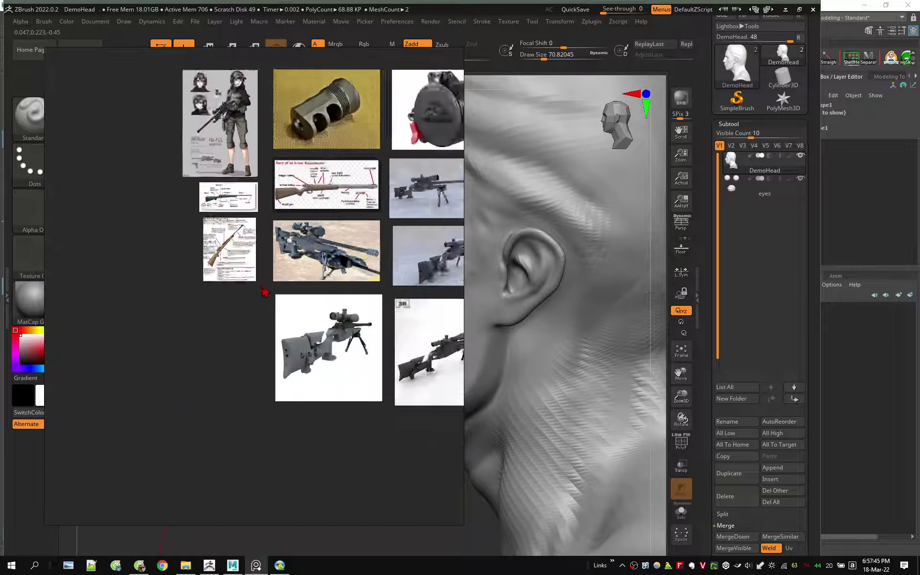
scroll(318, 396, down, 2)
scroll(332, 421, up, 1)
scroll(231, 331, up, 2)
scroll(235, 340, down, 2)
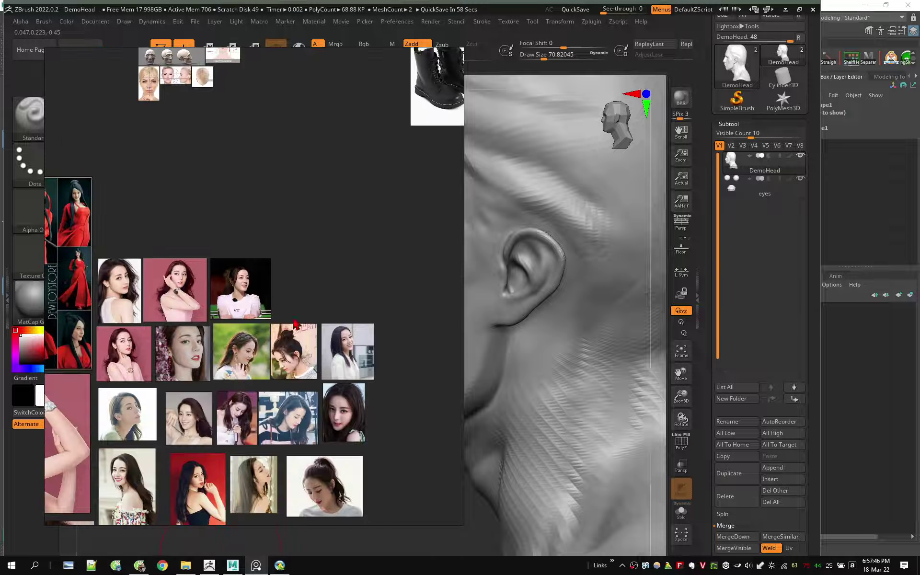
scroll(242, 355, down, 2)
scroll(249, 369, up, 2)
scroll(262, 388, up, 2)
scroll(262, 388, down, 2)
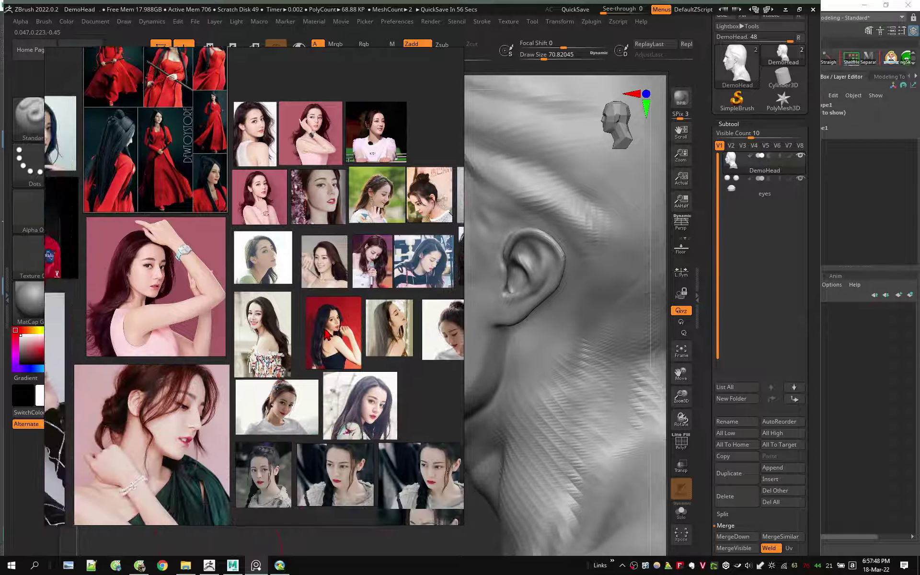
scroll(261, 380, up, 2)
scroll(251, 368, up, 2)
scroll(249, 365, up, 1)
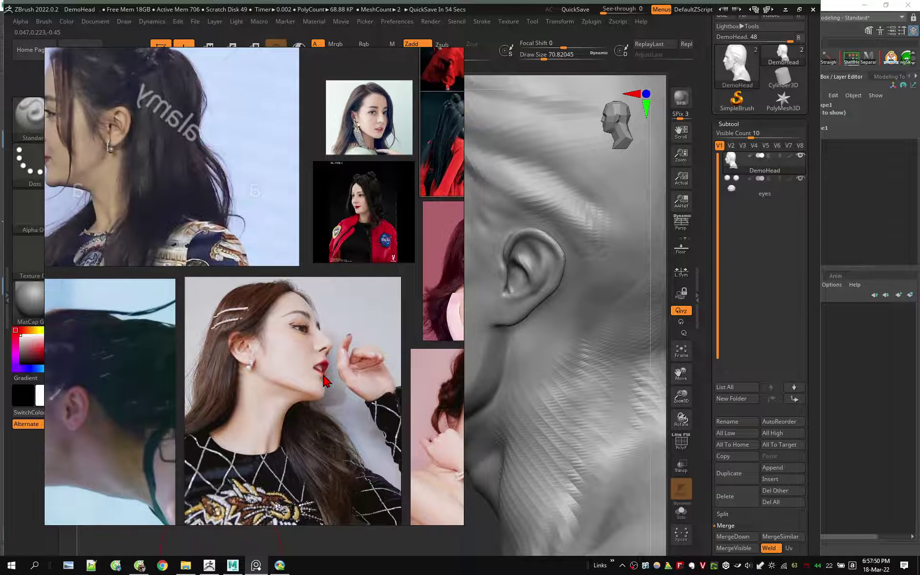
scroll(245, 355, down, 2)
scroll(242, 348, down, 2)
scroll(222, 229, up, 2)
scroll(221, 229, up, 3)
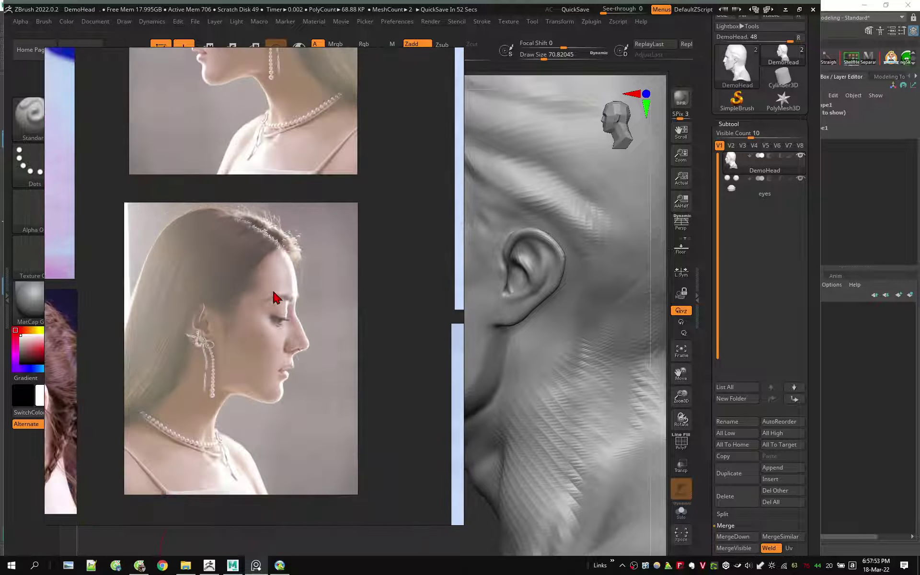
scroll(292, 359, down, 1)
scroll(282, 337, up, 1)
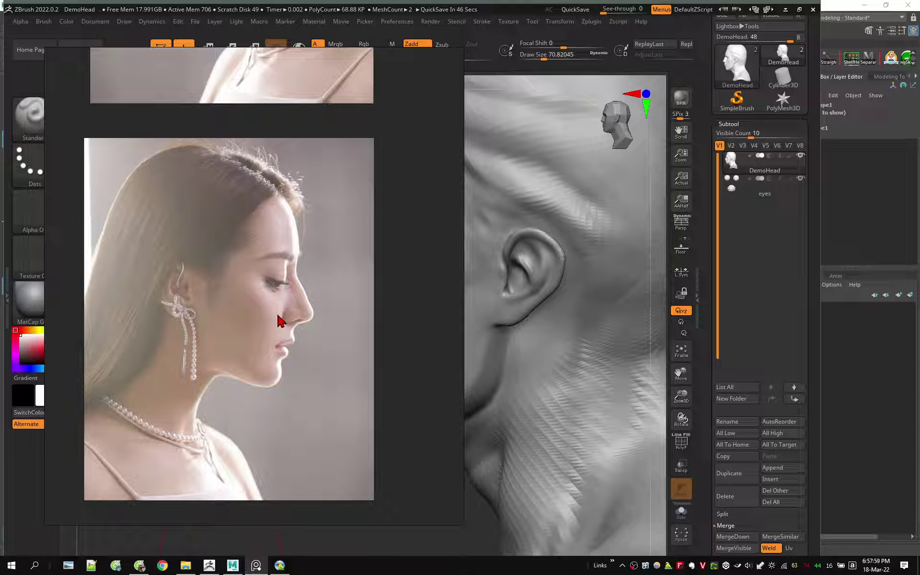
scroll(317, 307, up, 2)
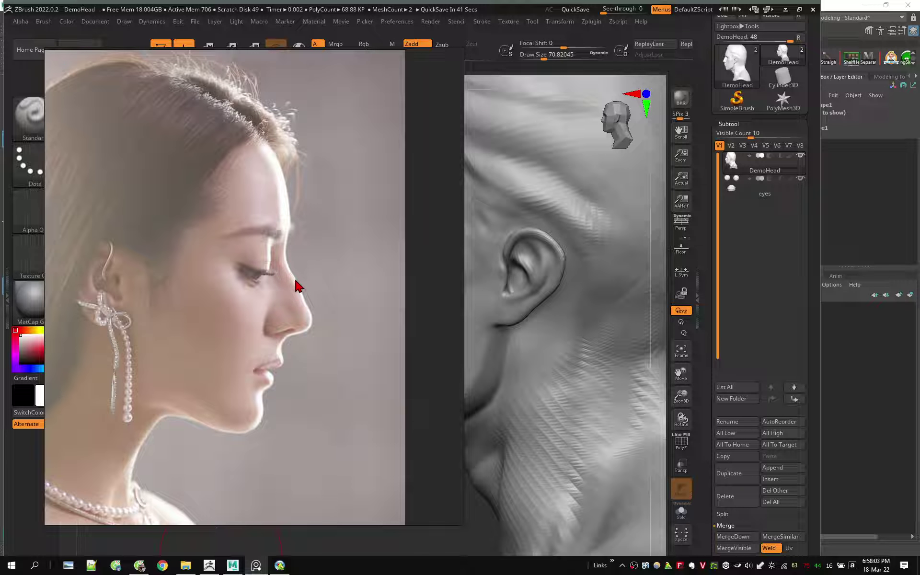
scroll(302, 307, up, 2)
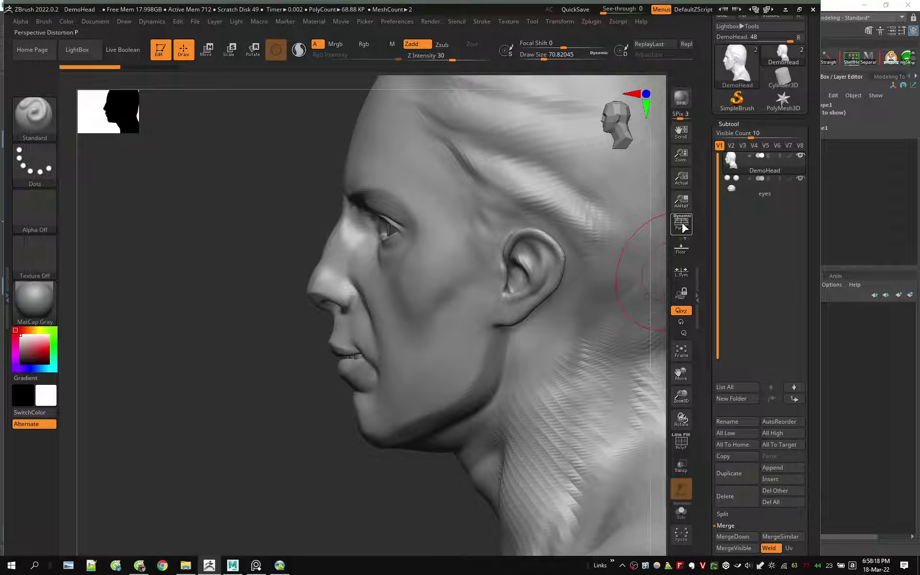
- Zoom in on DemoHead's nose profile while toggling perspective distortion on and off
click(682, 226)
click(682, 225)
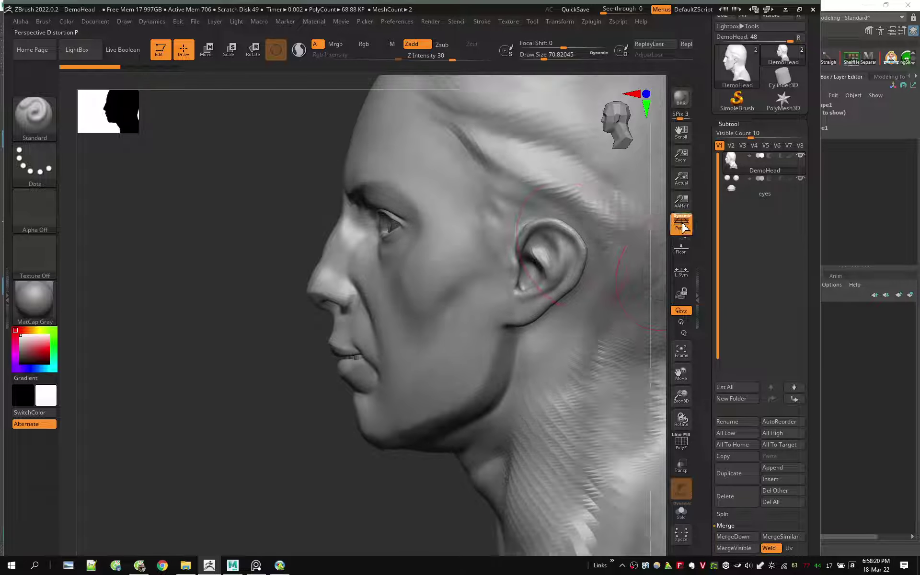
scroll(333, 246, up, 5)
scroll(322, 262, up, 3)
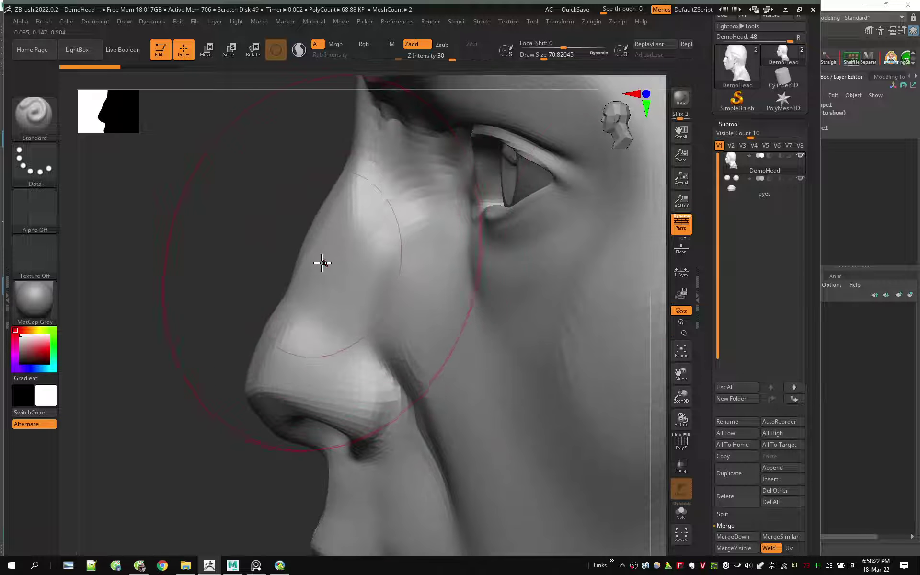
key(p)
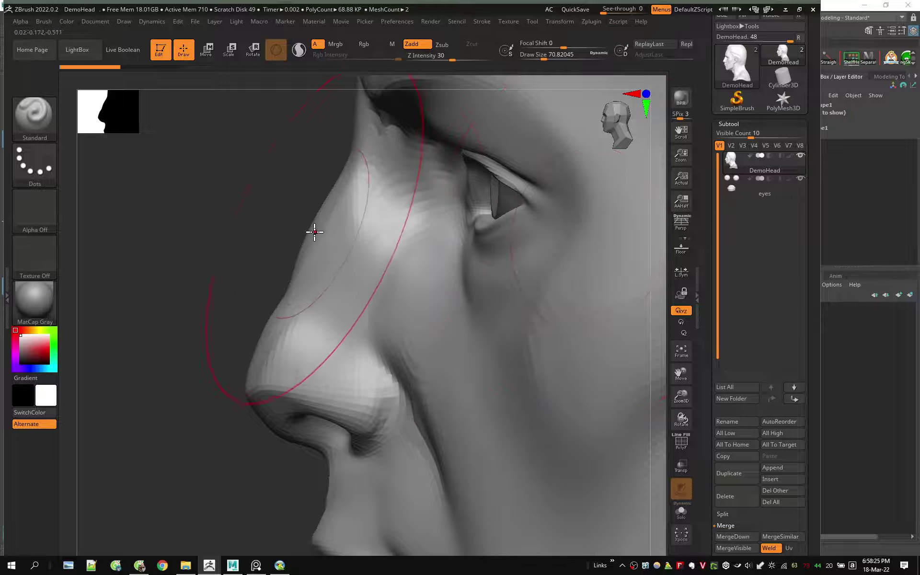
scroll(323, 240, up, 2)
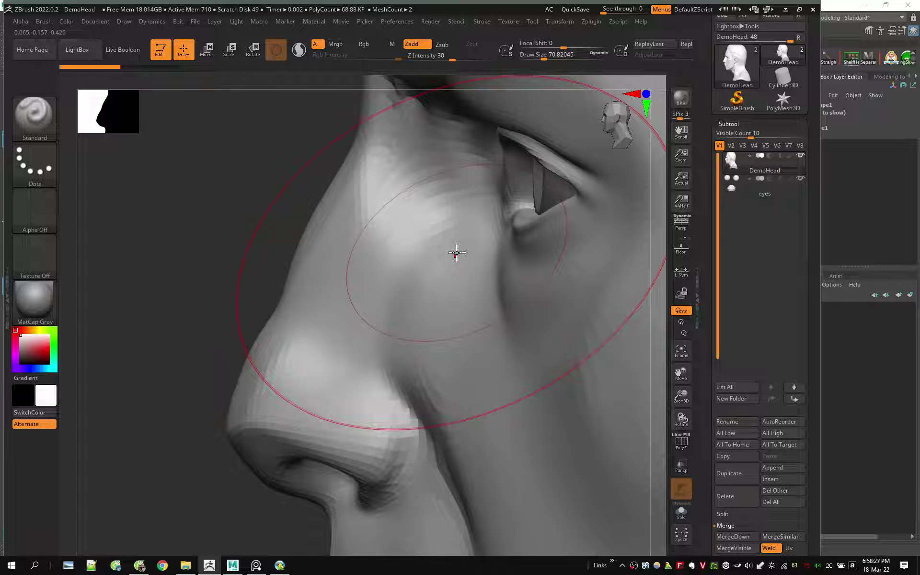
- Compare the nose with perspective once more, turn the view toward the eye, and open the Start app list
click(683, 229)
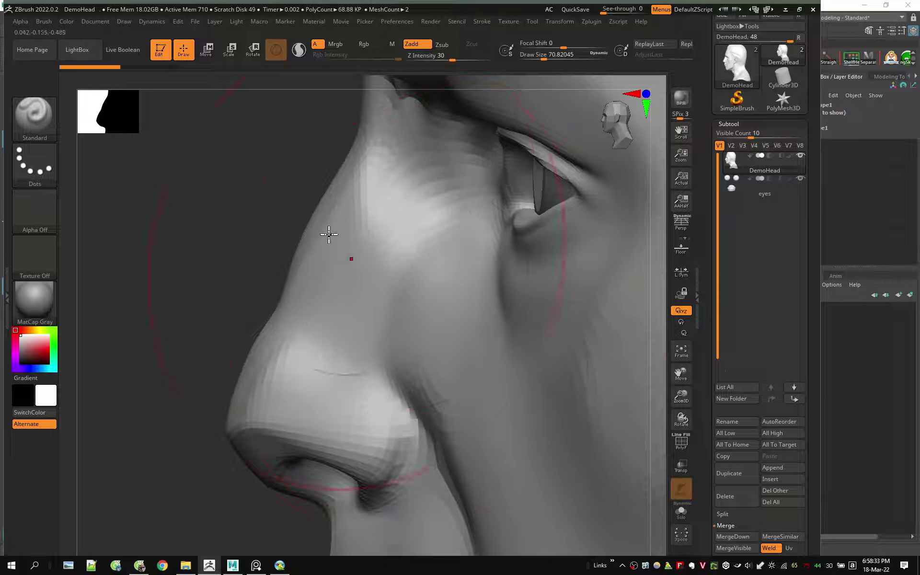
drag(312, 197, 326, 180)
key(super)
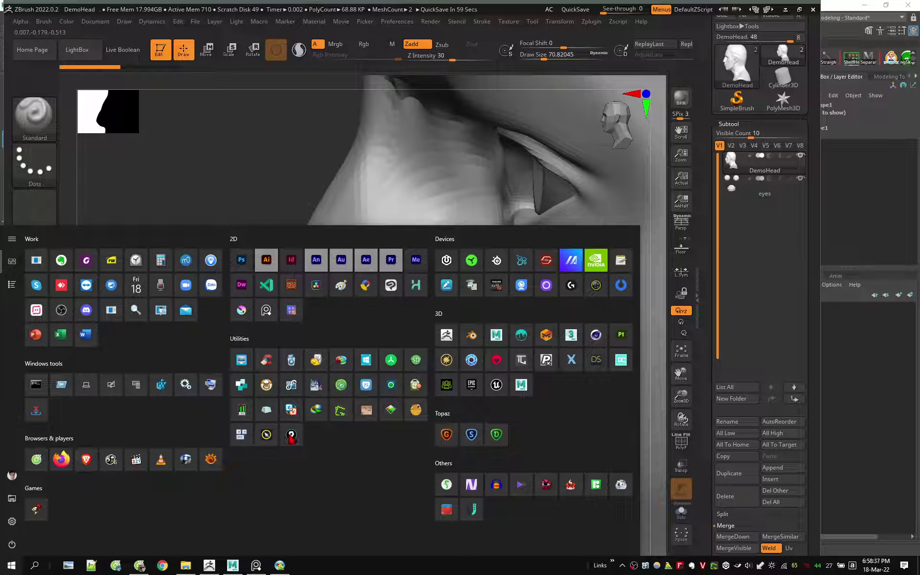
- Launch Epic Pen, move its toolbar to the left side, and select the highlighter
click(292, 434)
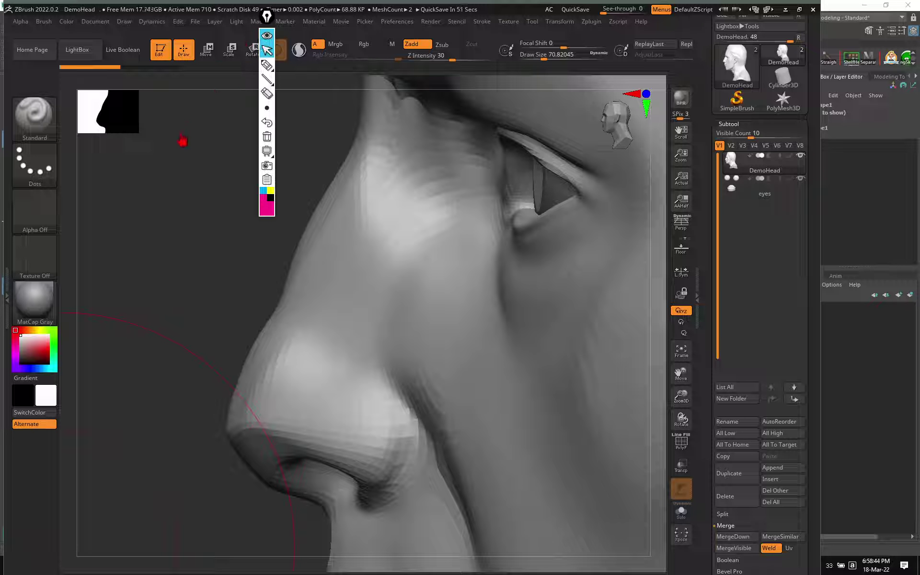
mouse_move(267, 17)
mouse_down()
mouse_move(123, 165)
mouse_move(108, 166)
mouse_up()
click(109, 214)
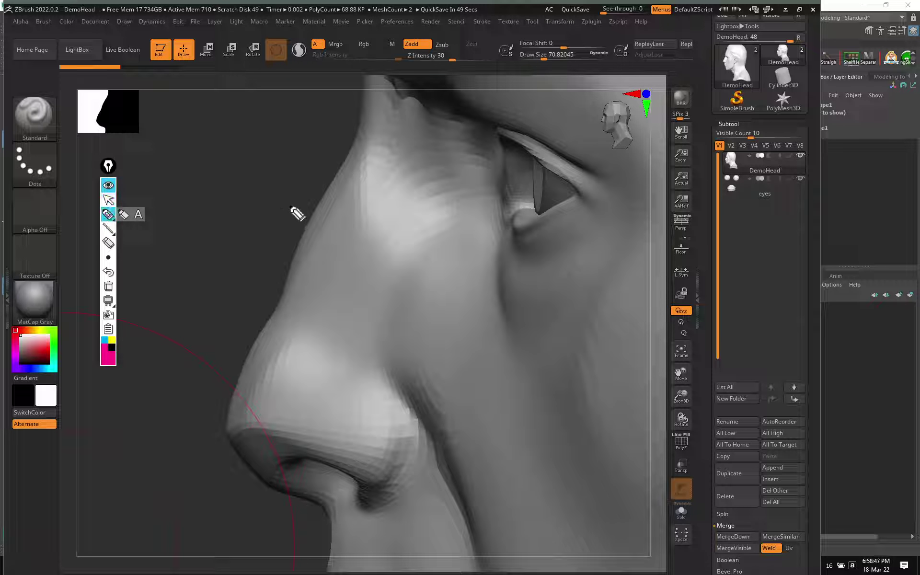
- Trace the nose bridge profile down to the tip in magenta, then hide the annotation
click(342, 160)
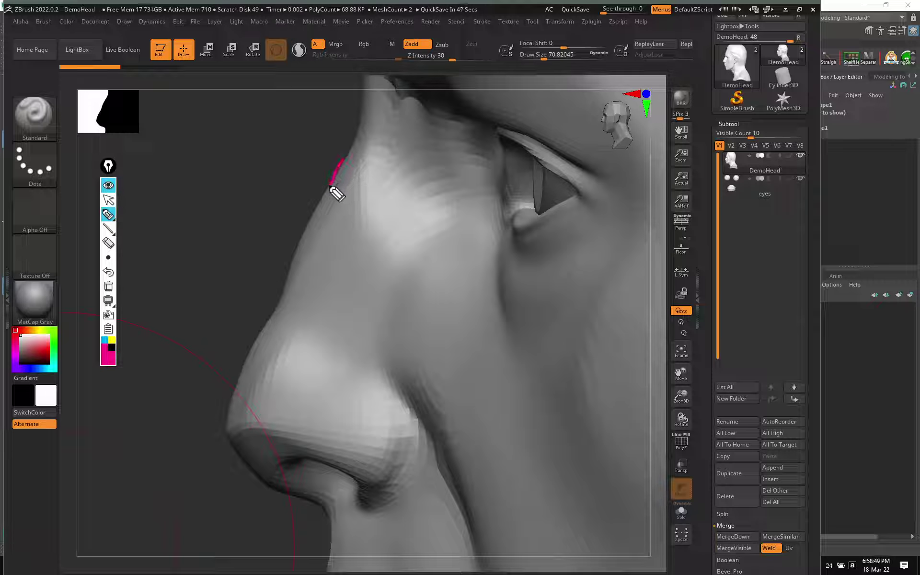
drag(332, 186, 281, 298)
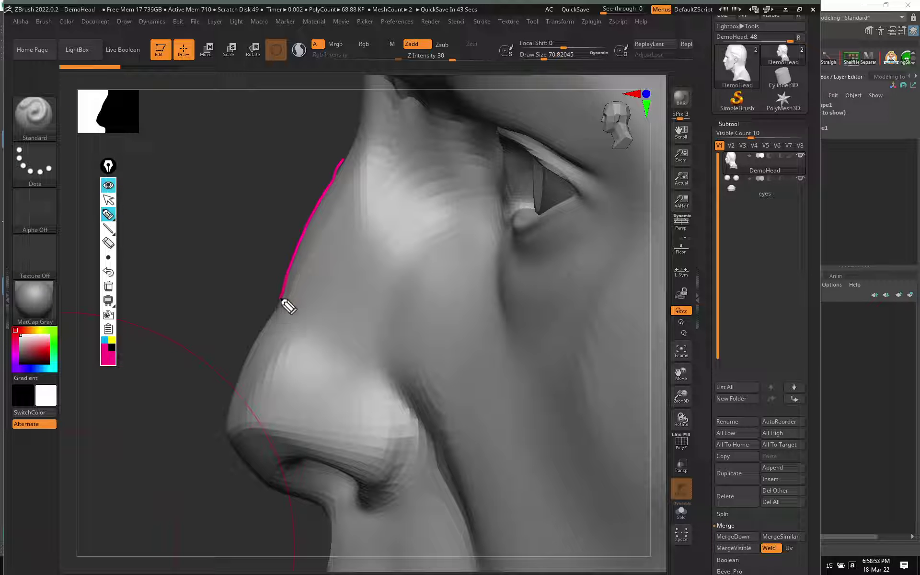
drag(261, 336, 244, 368)
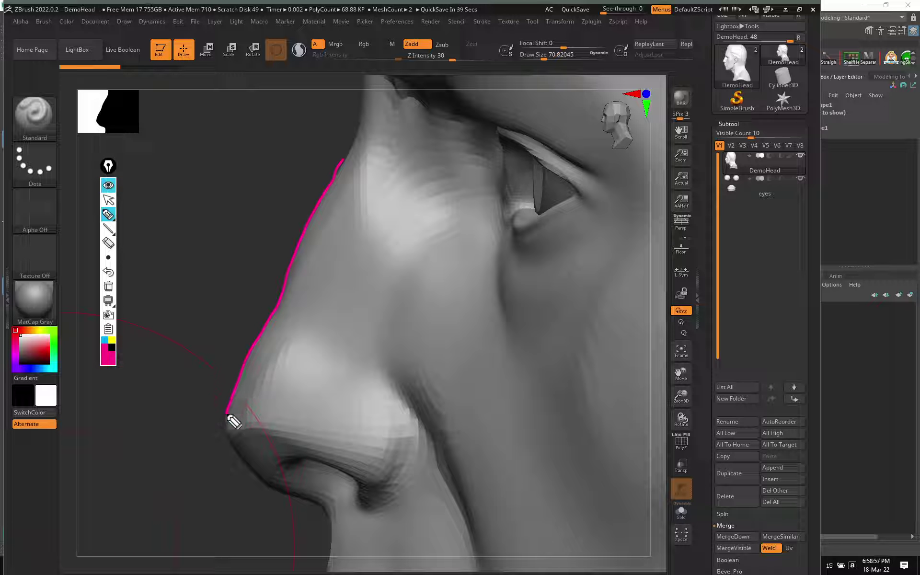
drag(226, 432, 226, 437)
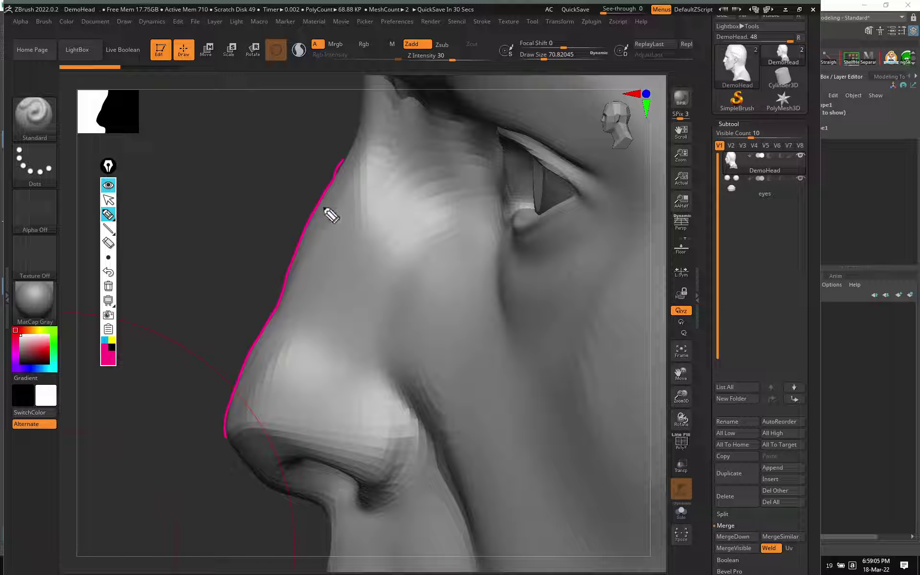
click(108, 186)
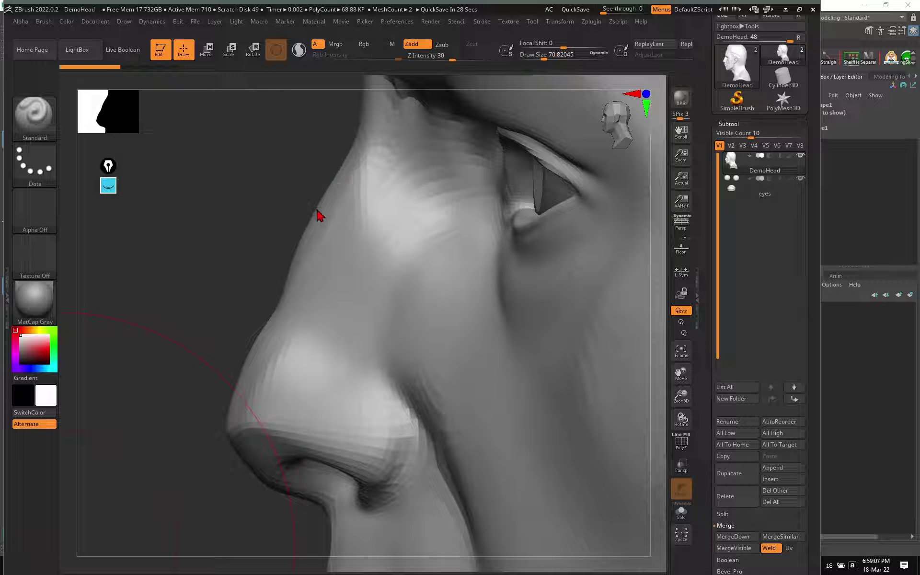
- Toggle perspective distortion repeatedly while rotating the head to show more of the eye
click(682, 225)
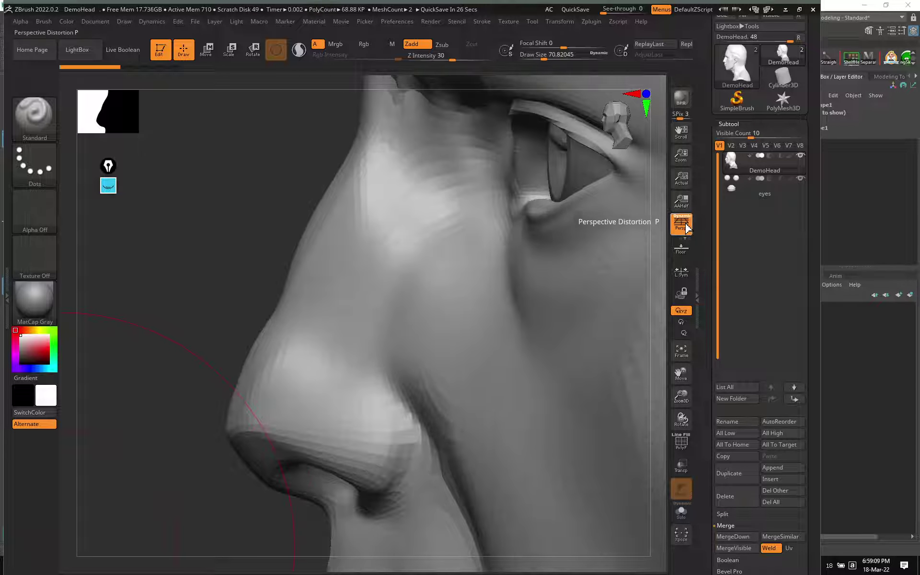
click(686, 226)
click(686, 227)
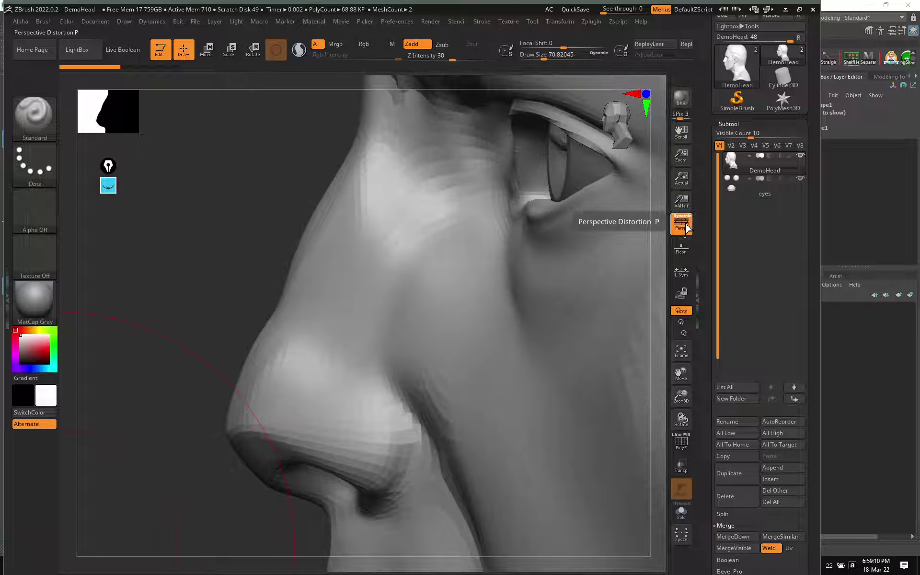
click(686, 226)
right_drag(380, 186, 332, 168)
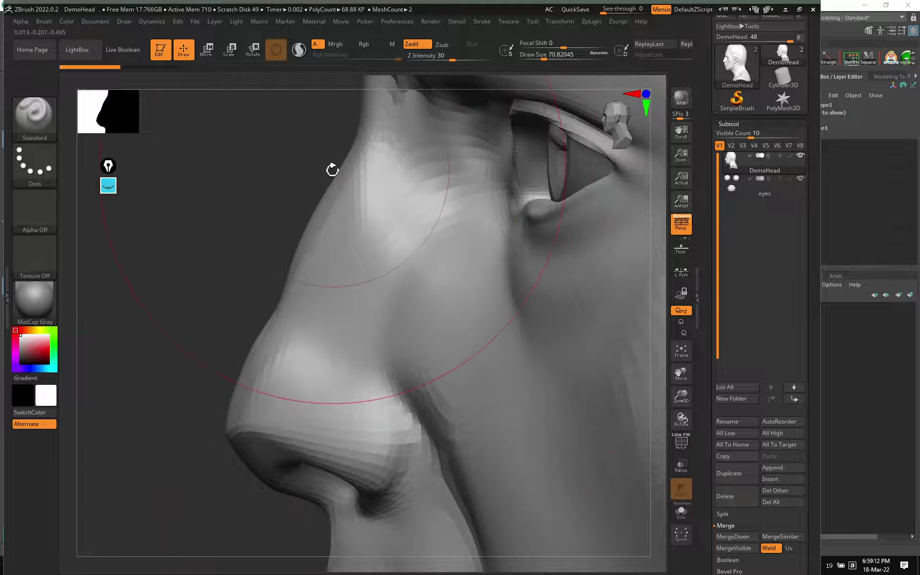
click(681, 225)
right_drag(381, 290, 396, 281)
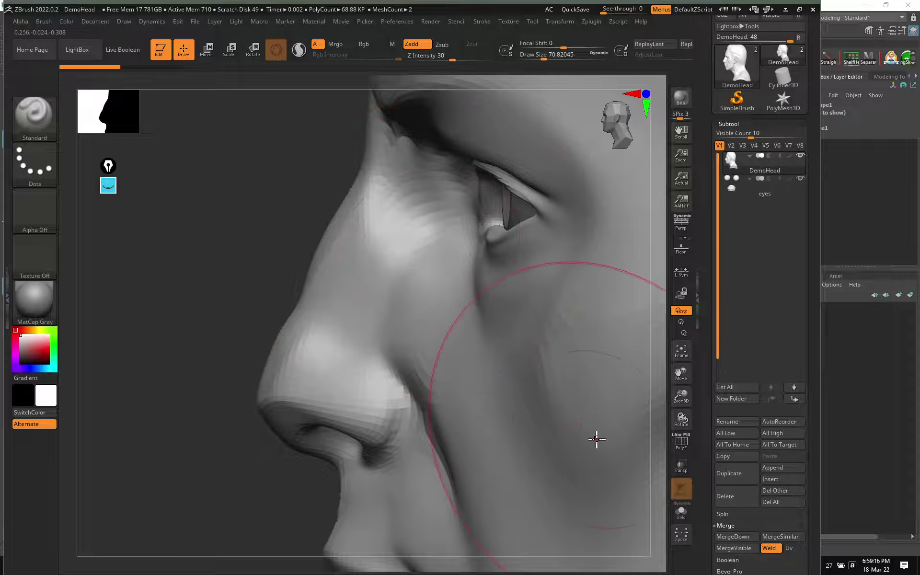
- Zoom on the profile and compare it with perspective distortion on and off, ending off
scroll(467, 286, down, 2)
scroll(479, 297, down, 3)
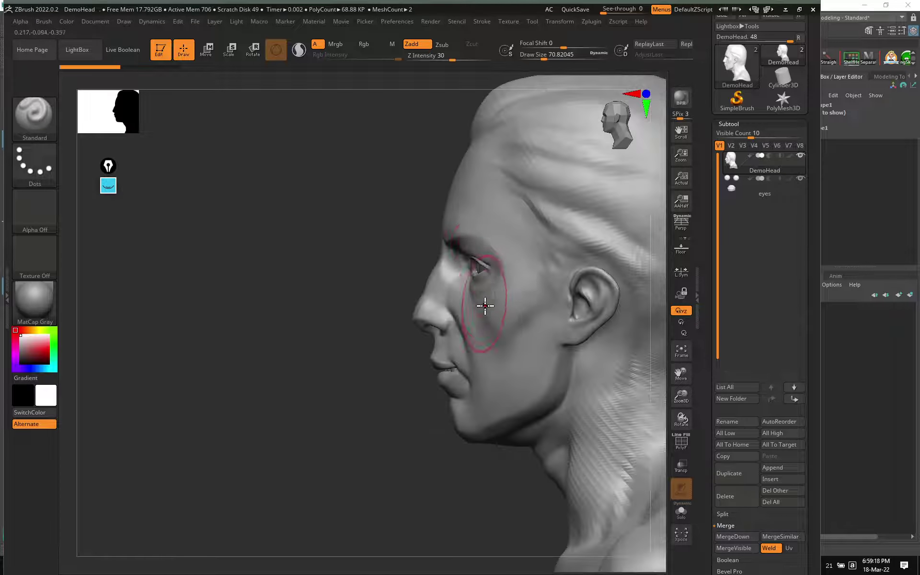
scroll(481, 299, up, 4)
scroll(472, 314, up, 2)
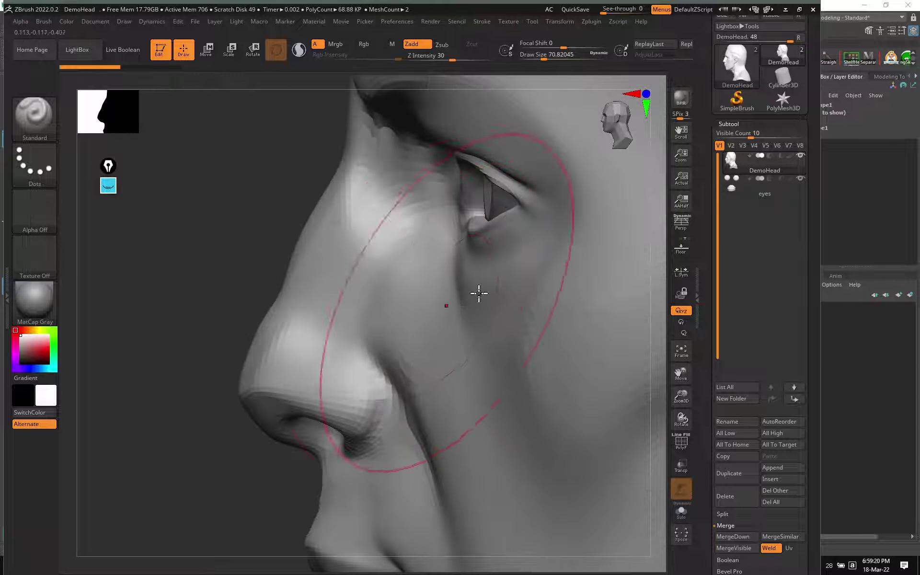
click(679, 225)
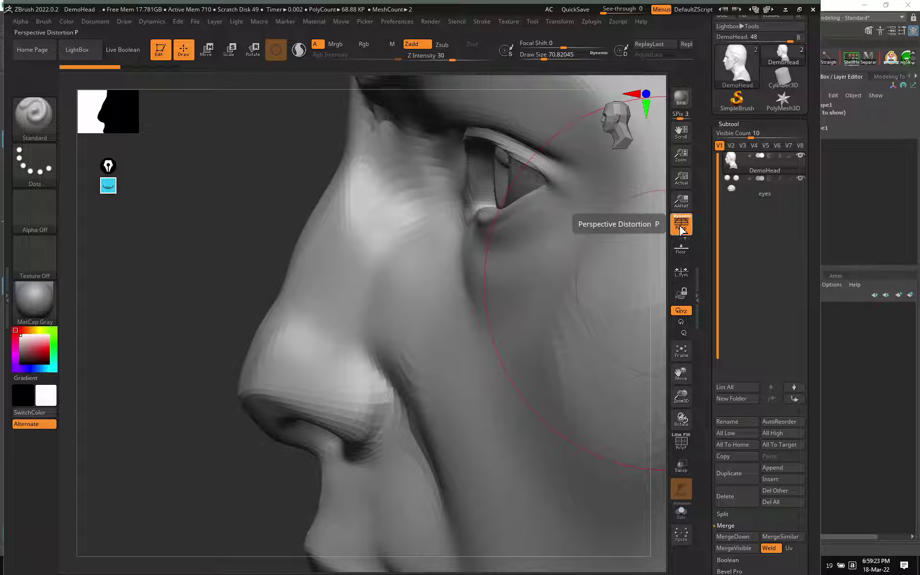
click(679, 226)
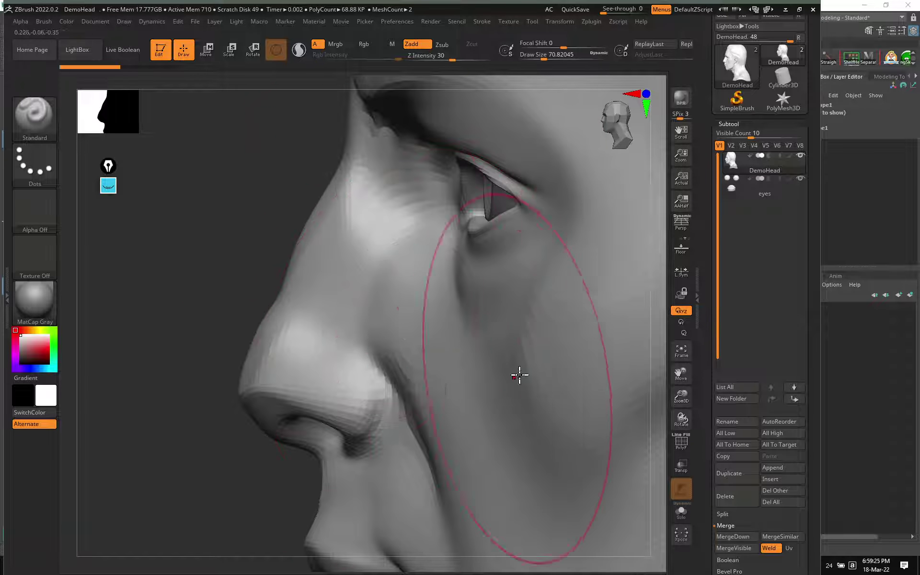
click(680, 223)
key(p)
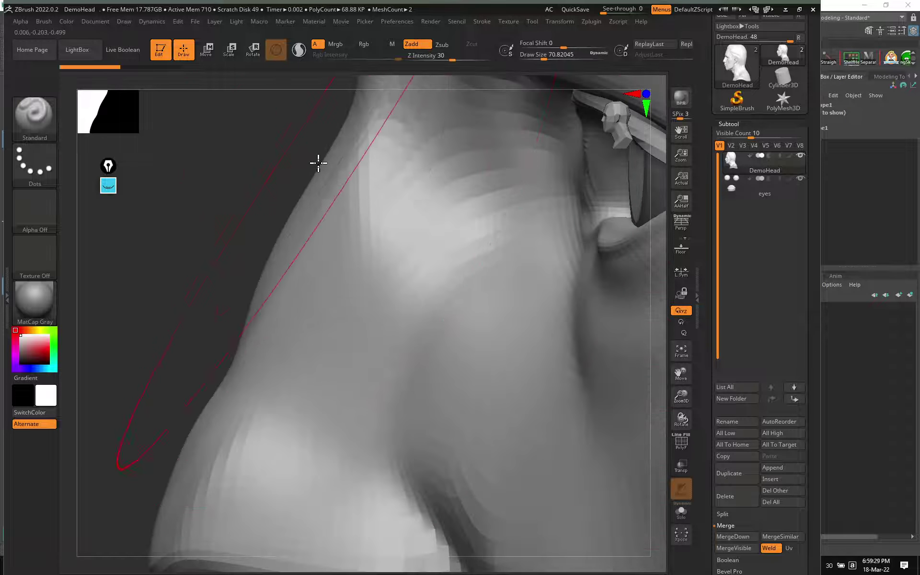
key(p)
- Rotate the view along the nose bridge to settle on the nose profile, then zoom out
drag(287, 212, 266, 256)
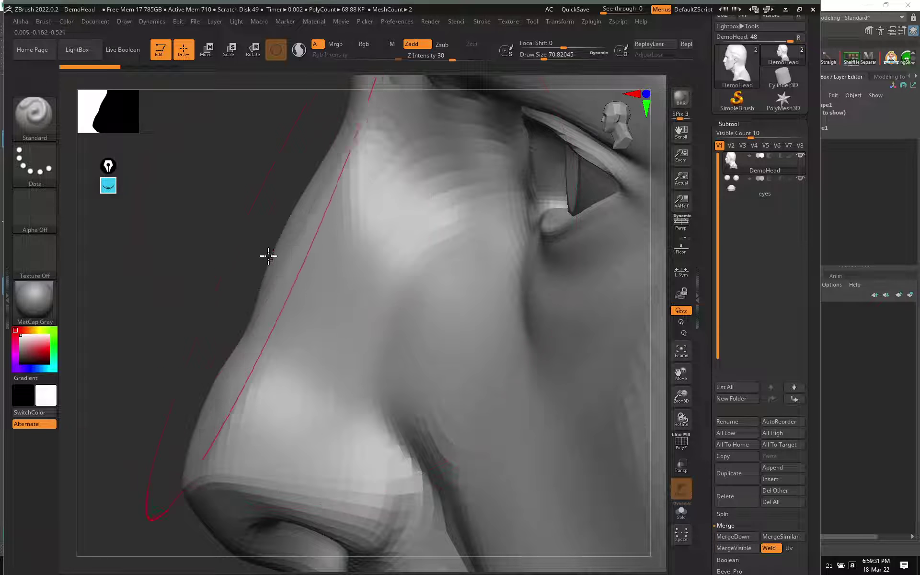
drag(248, 304, 231, 351)
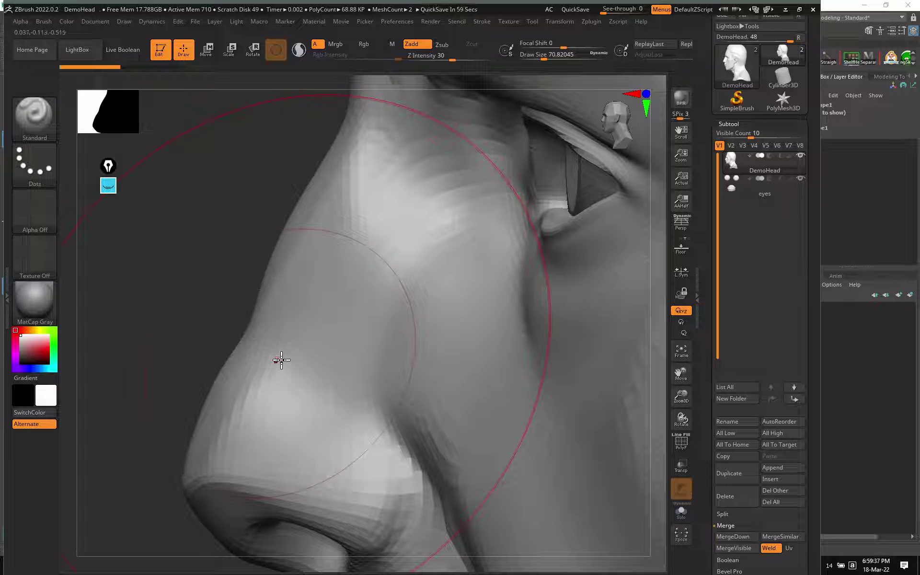
scroll(468, 312, down, 2)
scroll(467, 310, down, 1)
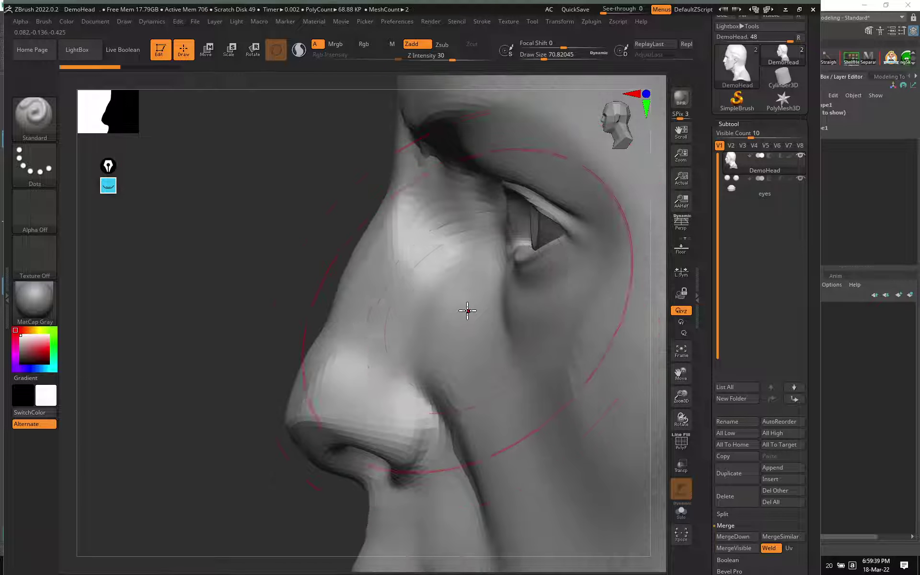
scroll(467, 309, down, 1)
scroll(467, 302, down, 1)
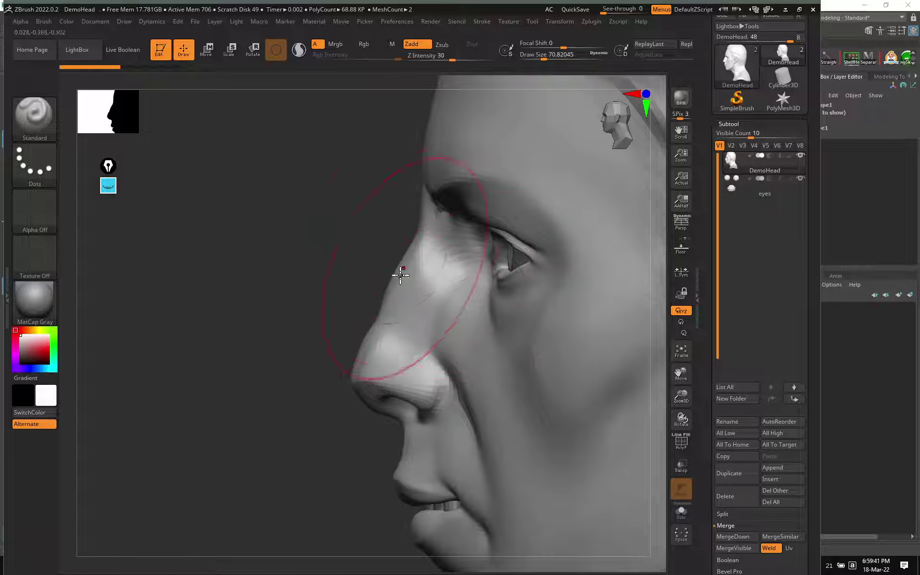
scroll(450, 277, down, 1)
- View the woman's profile reference photo in Photos, then return to ZBrush with perspective on
key(super)
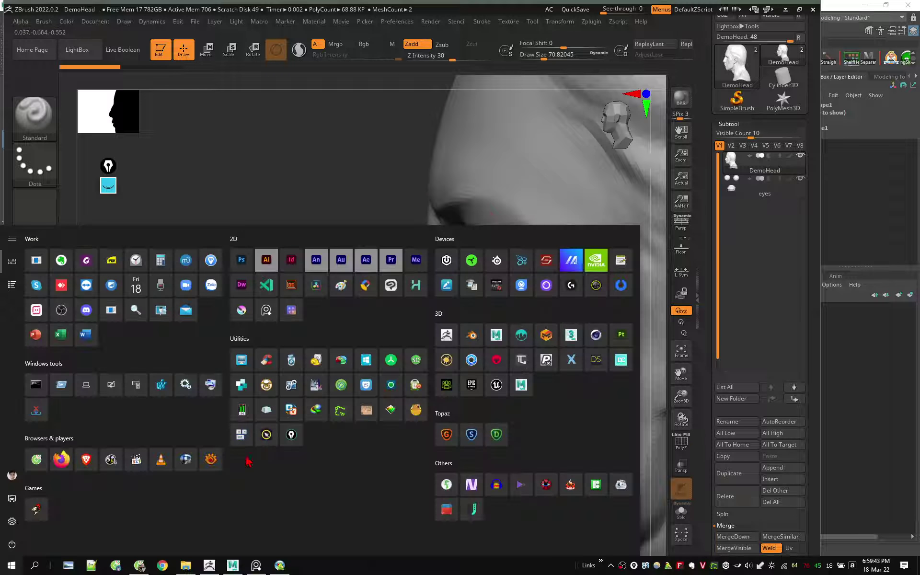
click(255, 565)
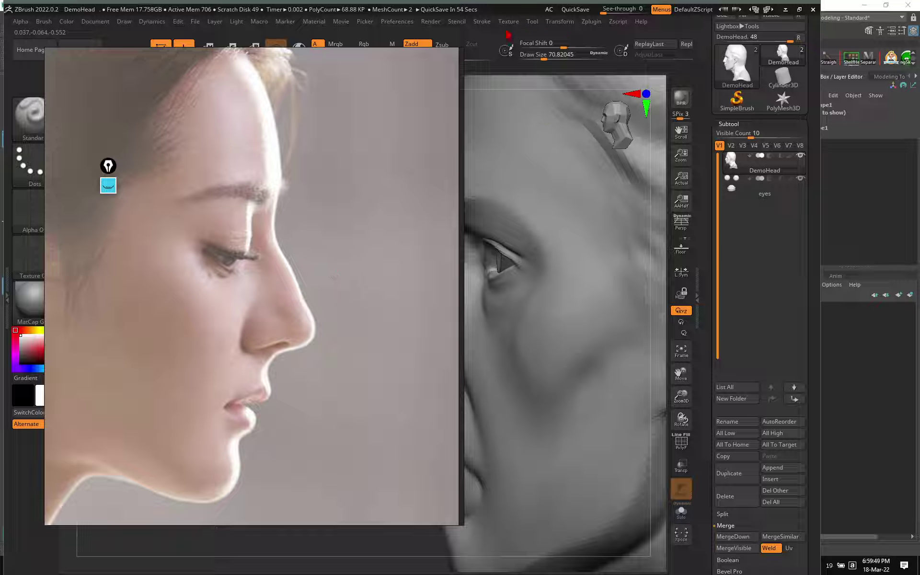
key(alt+Tab)
click(681, 224)
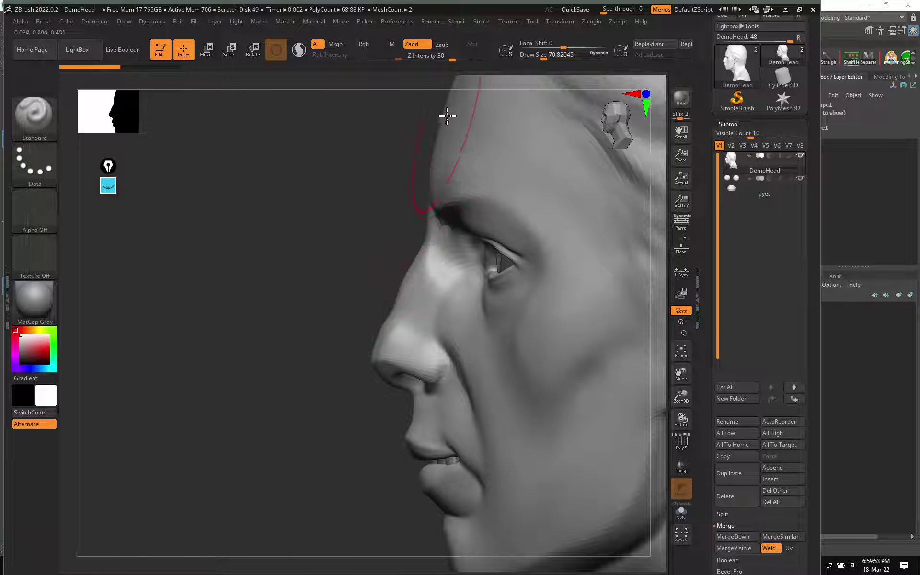
- Rotate the head toward the ear side and toggle perspective distortion, leaving it on
mouse_move(441, 216)
mouse_down()
mouse_move(452, 229)
mouse_move(386, 302)
mouse_move(386, 190)
mouse_up()
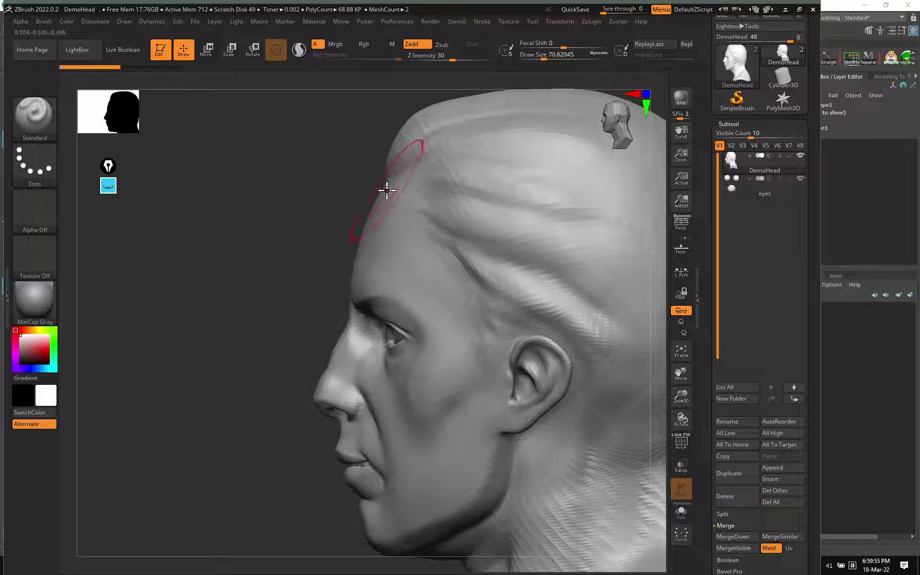
click(681, 224)
click(680, 224)
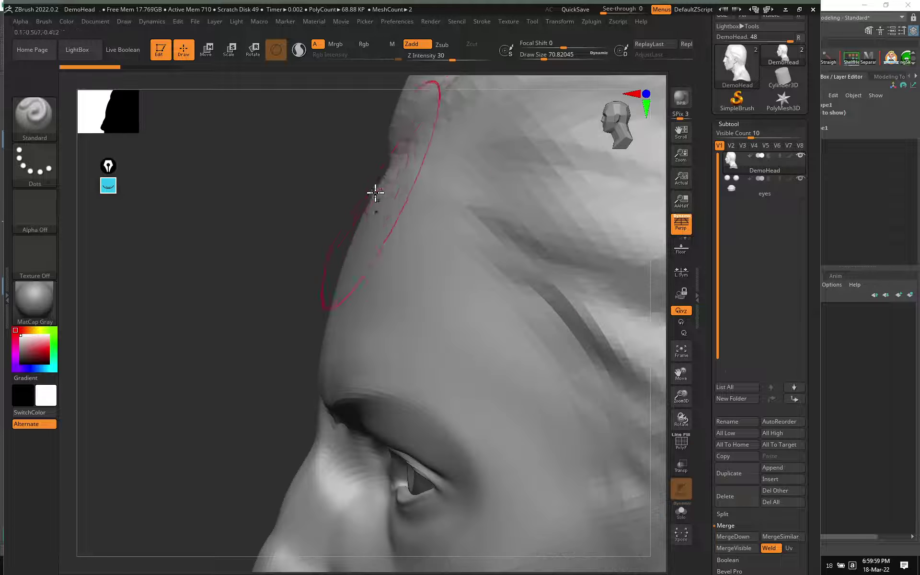
- Trace the forehead profile in magenta with Epic Pen, then hide the markup
click(108, 185)
click(108, 286)
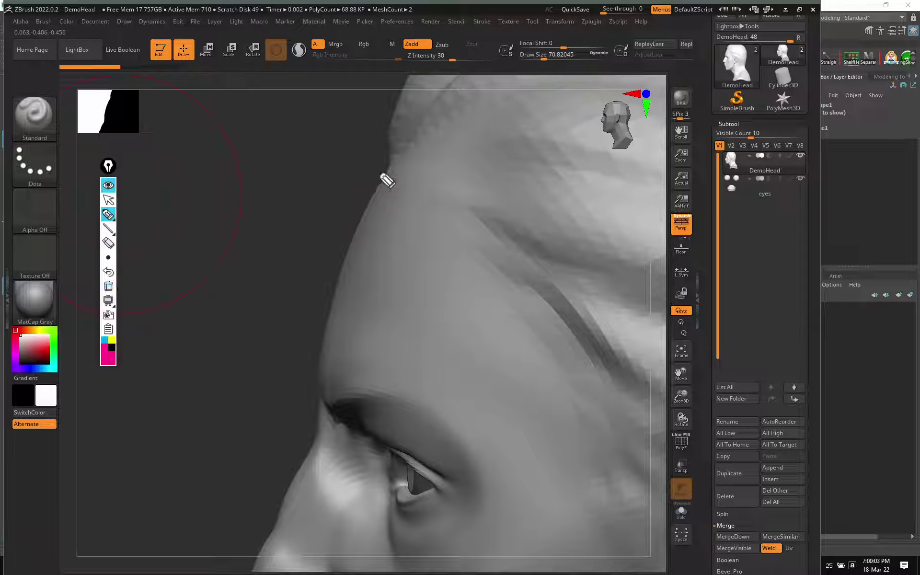
mouse_move(388, 167)
mouse_down()
mouse_move(343, 264)
mouse_move(321, 358)
mouse_up()
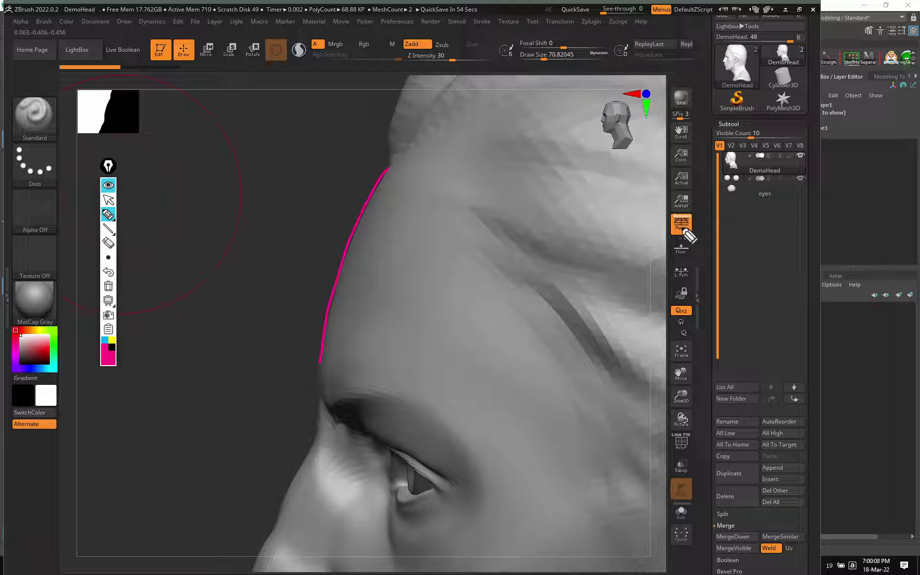
click(108, 185)
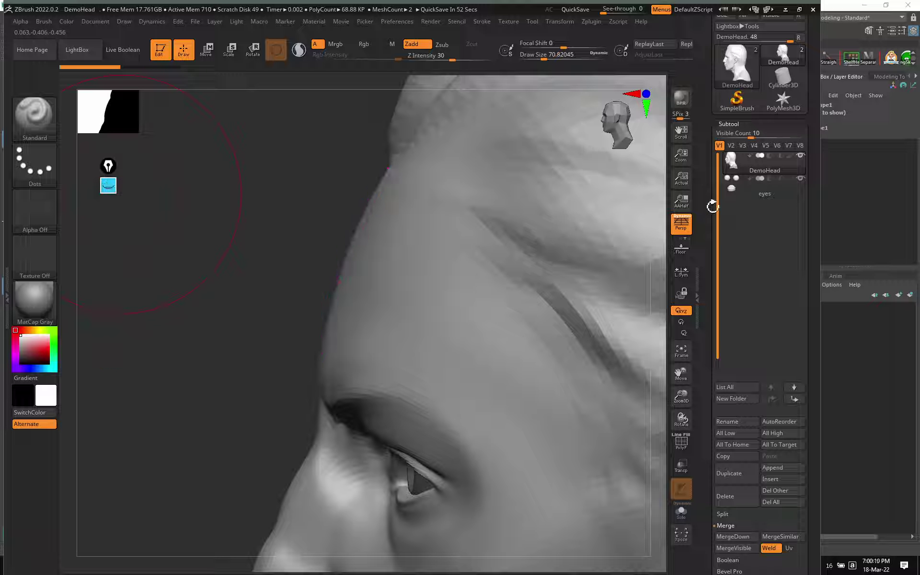
- Recheck the forehead line with perspective off, hide the markup, and zoom out to the whole head
click(680, 224)
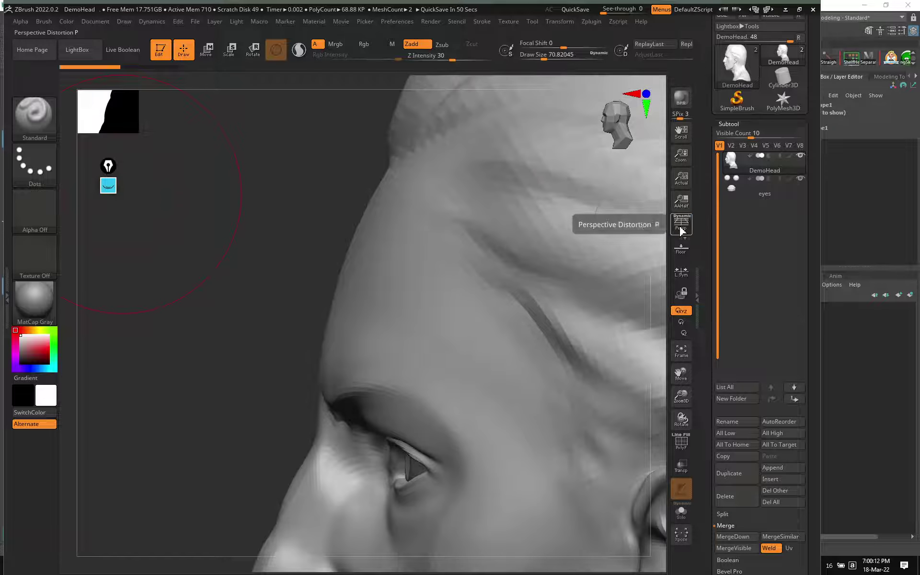
click(108, 185)
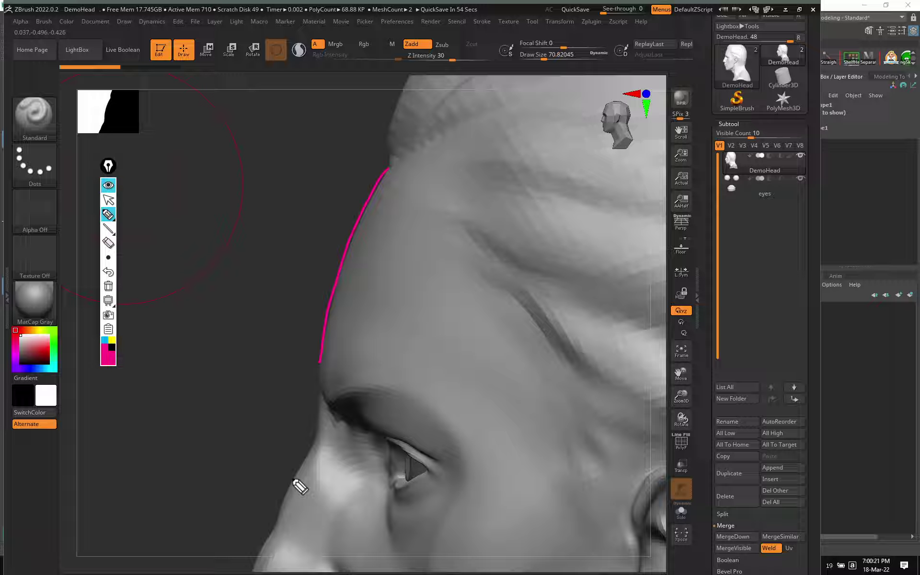
click(107, 185)
mouse_move(358, 380)
ctrl+right_down()
mouse_move(455, 396)
mouse_move(390, 240)
mouse_move(436, 417)
mouse_move(474, 403)
ctrl+right_up()
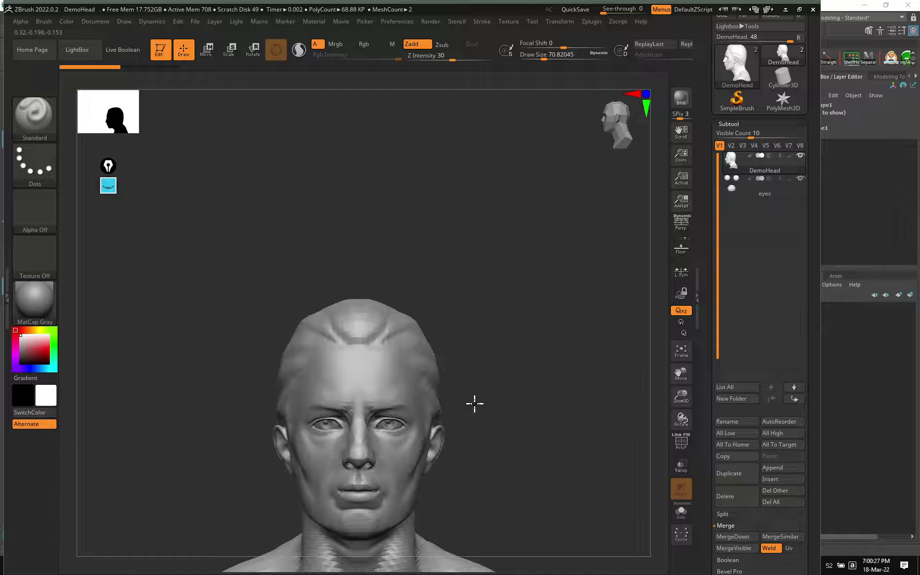
- Snap DemoHead to front view and toggle perspective distortion, leaving it on
key(f)
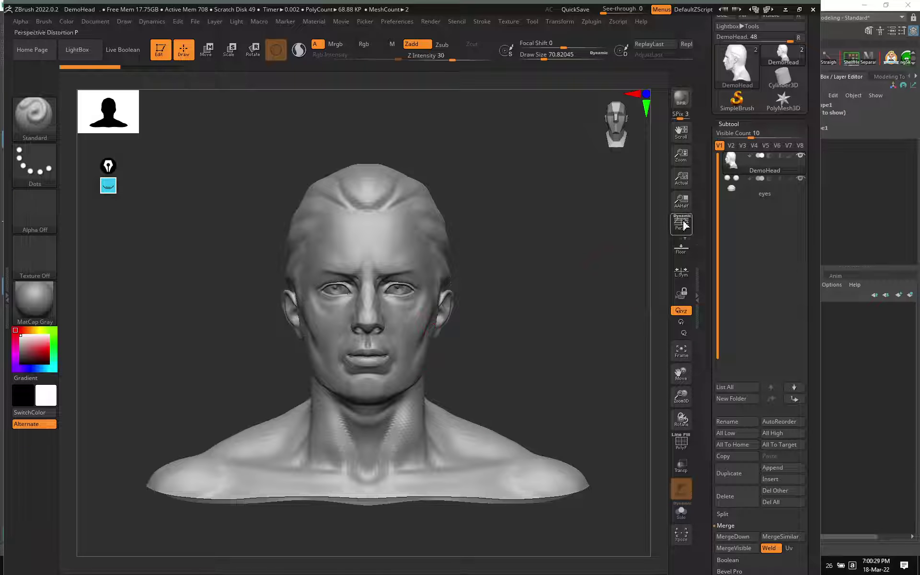
click(683, 225)
click(686, 227)
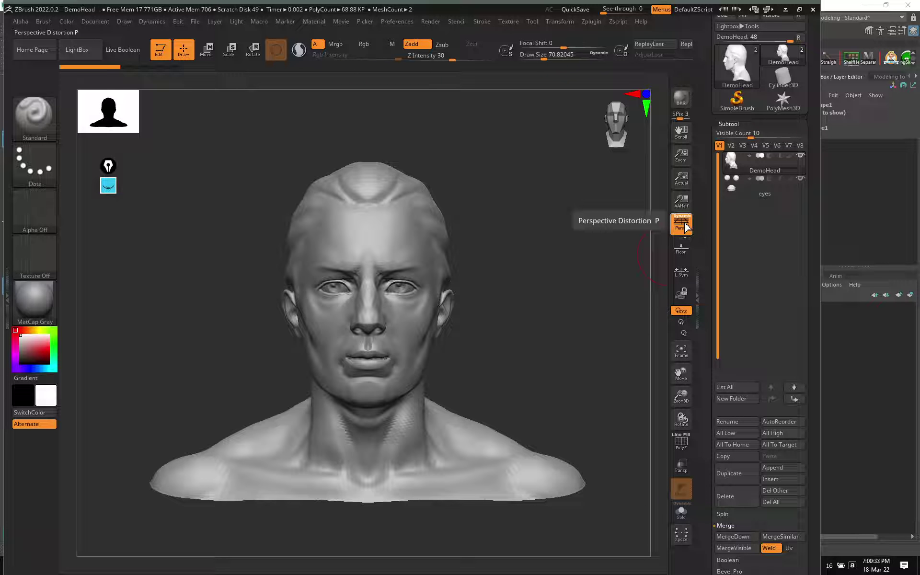
click(686, 227)
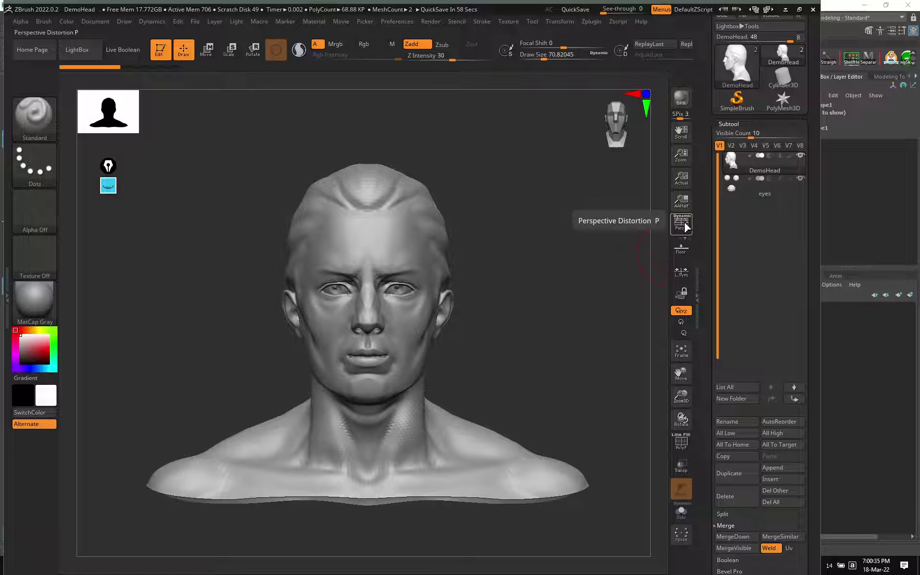
click(686, 227)
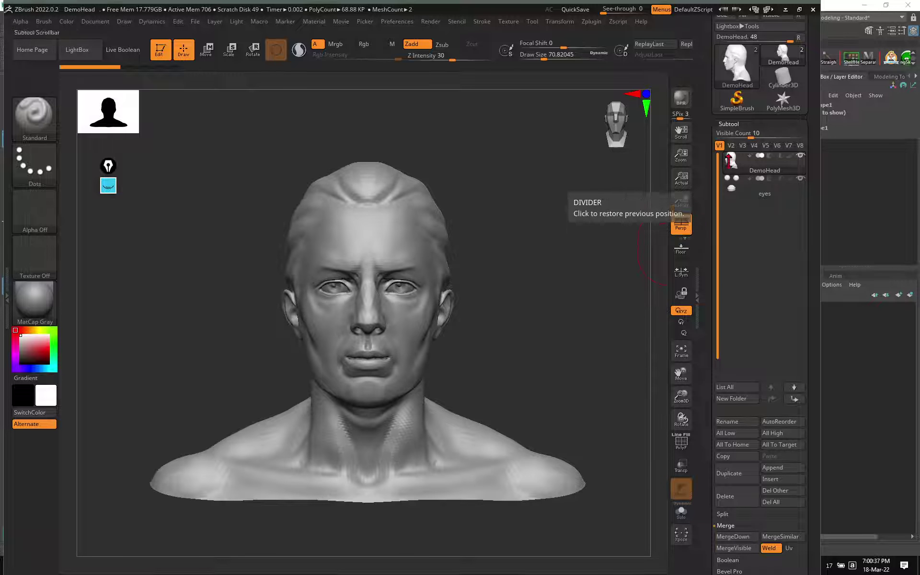
- Minimize ZBrush, Maya and Chrome to reveal the desktop reference photos
click(785, 14)
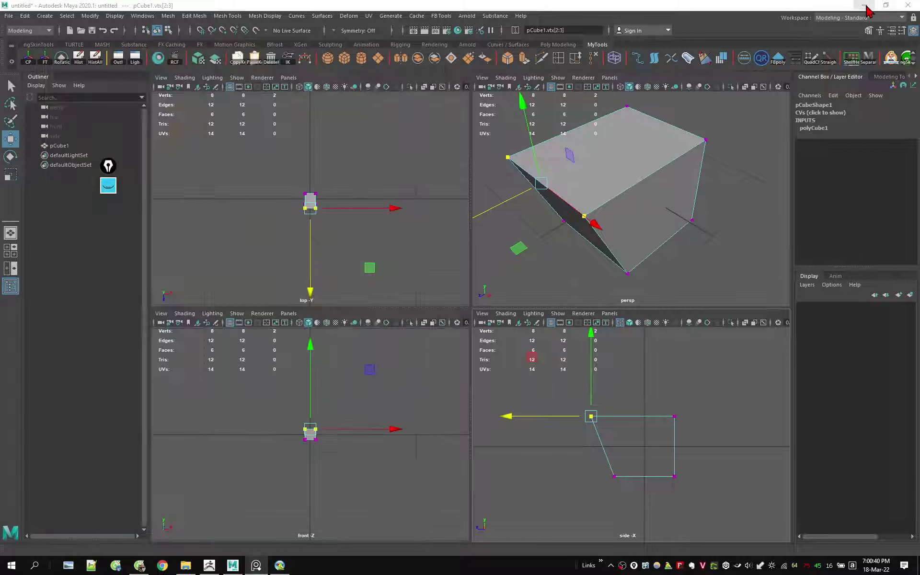
click(864, 6)
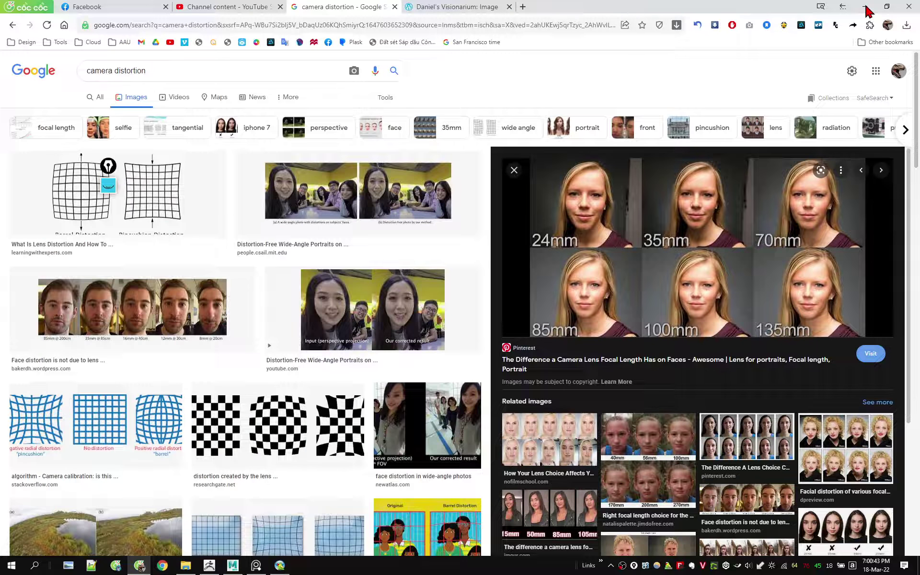
click(866, 7)
- Bring up the front-facing reference photo beside the head, then return to DemoHead in ZBrush
right_click(359, 107)
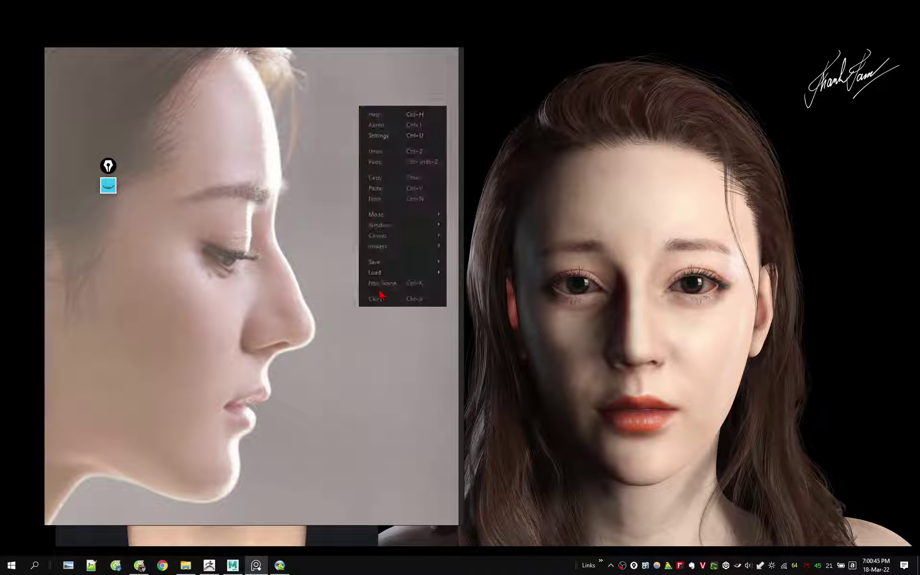
click(576, 266)
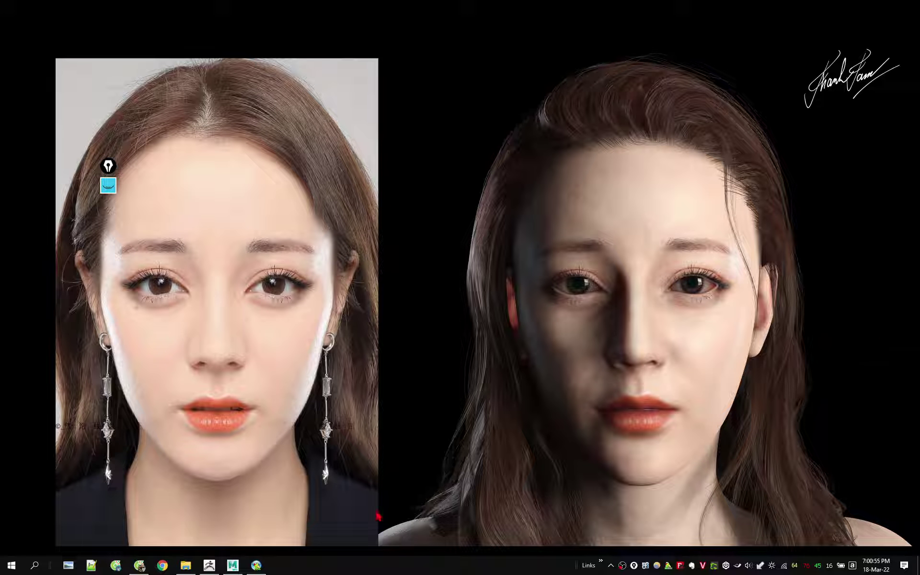
click(208, 565)
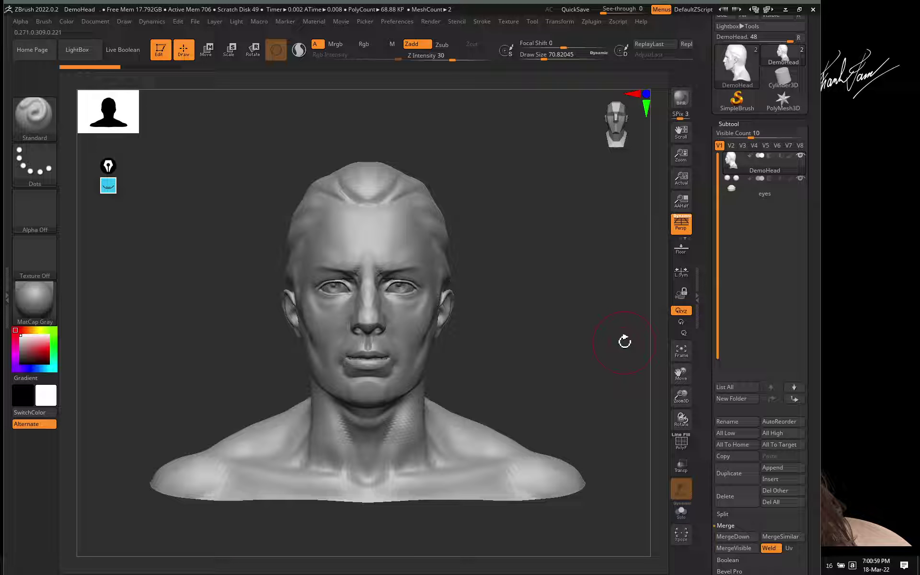
- Compare the front close-up with perspective on, then turn it off and rotate toward the side
click(681, 225)
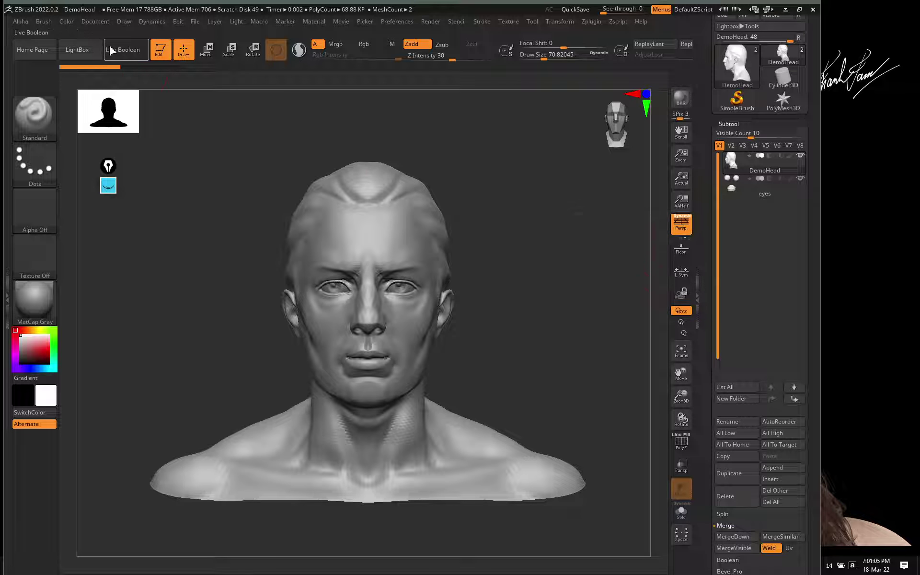
click(123, 22)
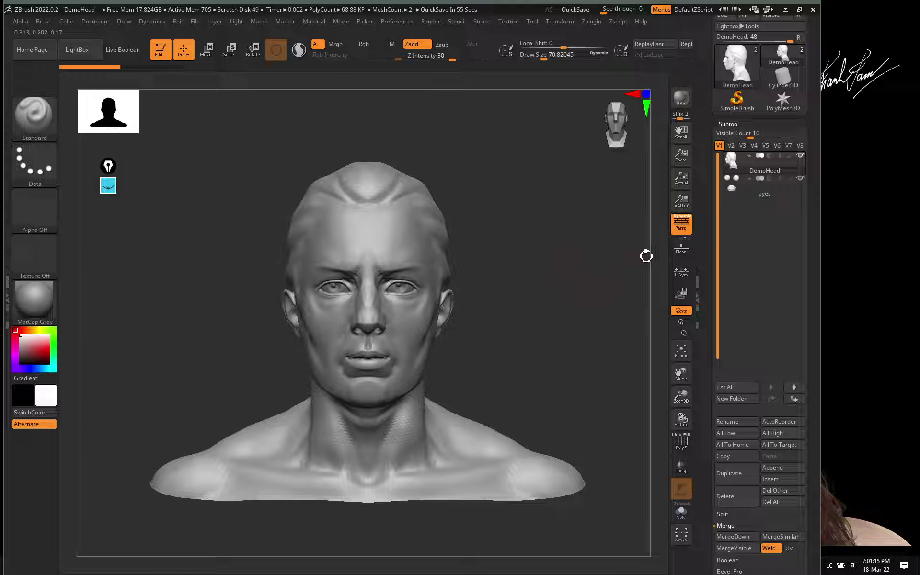
click(680, 224)
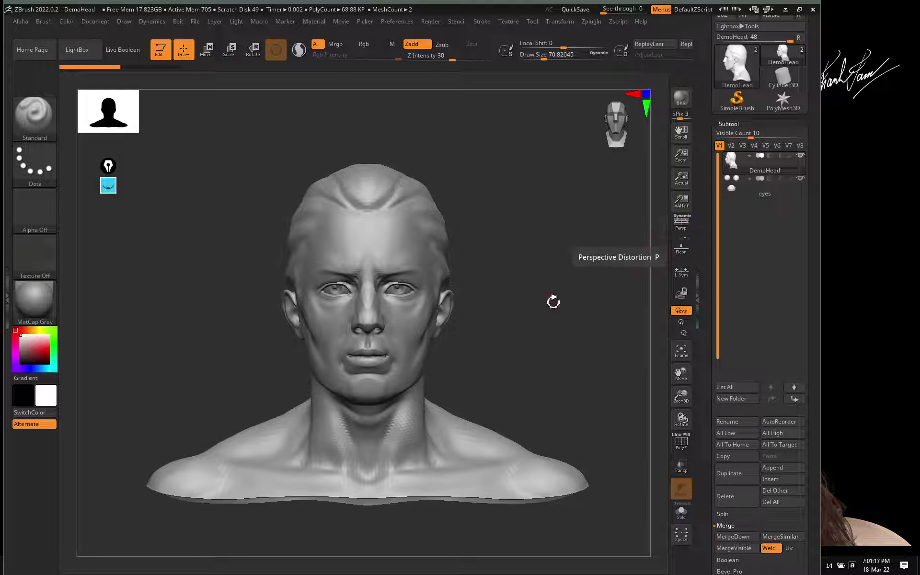
mouse_move(553, 301)
mouse_down()
mouse_move(479, 317)
mouse_move(486, 328)
mouse_move(441, 338)
mouse_up()
scroll(464, 318, up, 3)
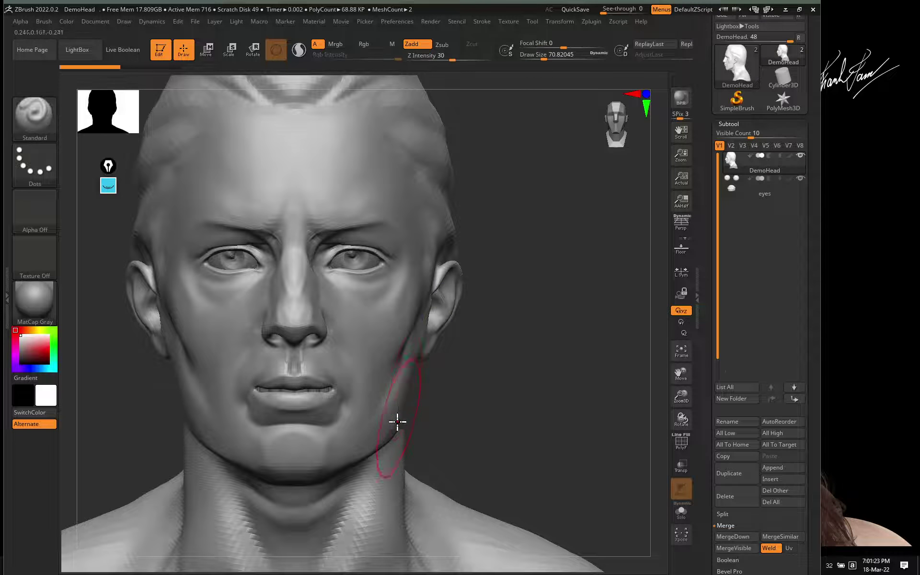
- Recheck the face with perspective on, switch it off, and rotate the head to its left profile
click(684, 228)
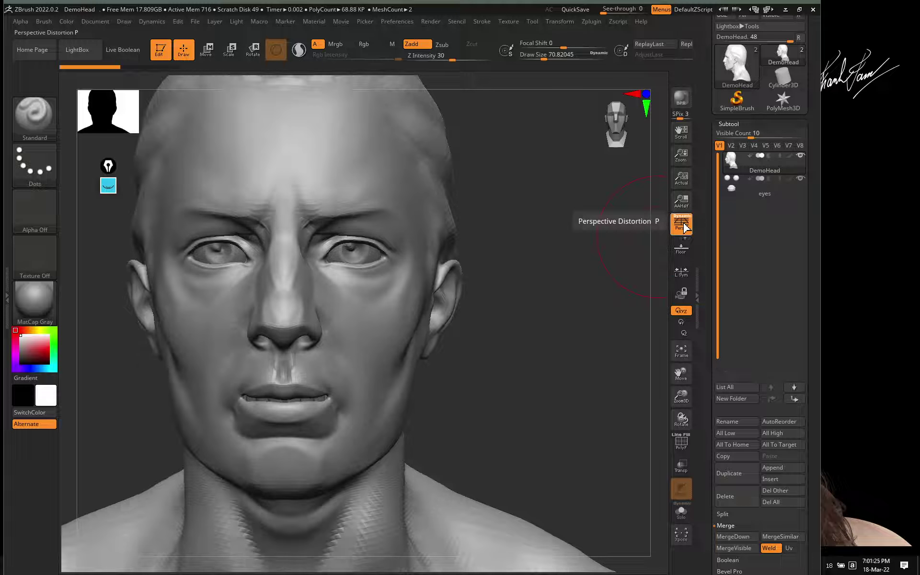
click(684, 228)
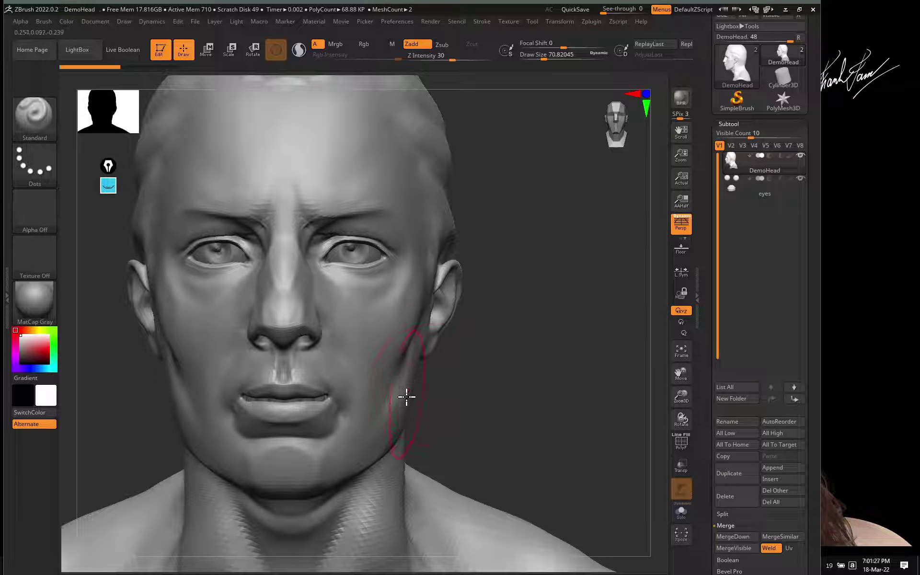
click(685, 228)
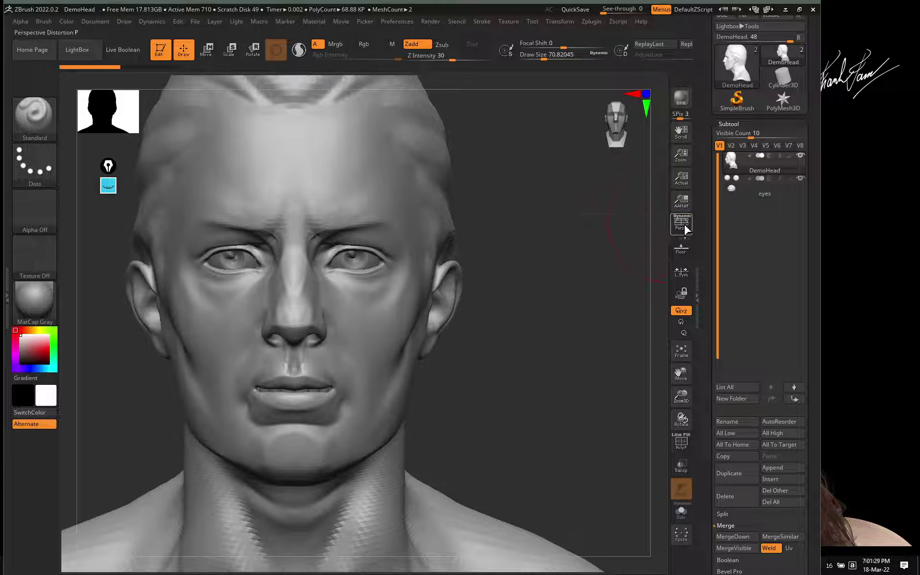
drag(476, 309, 404, 325)
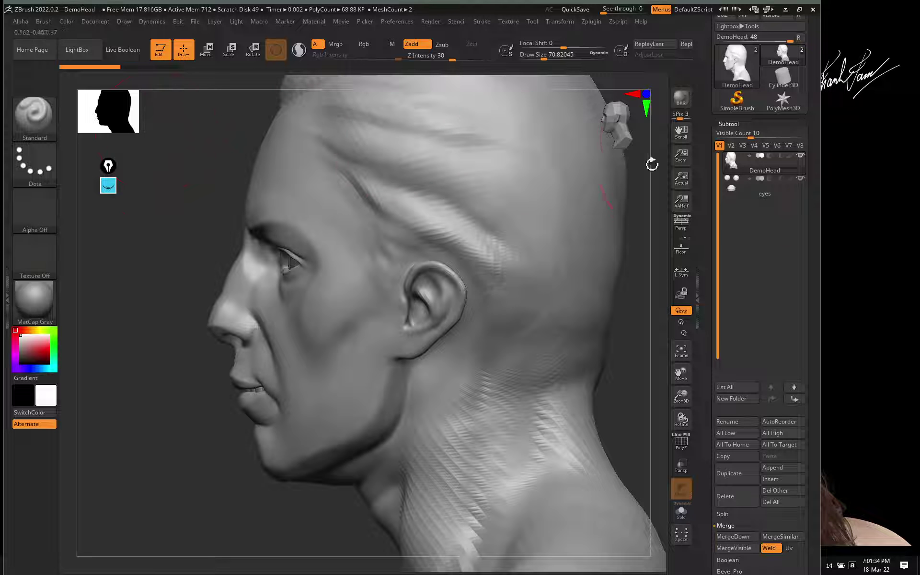
- Clear the head stroke, circle the silhouette thumbnail in magenta, hide the ink, and drag OBS in
click(108, 186)
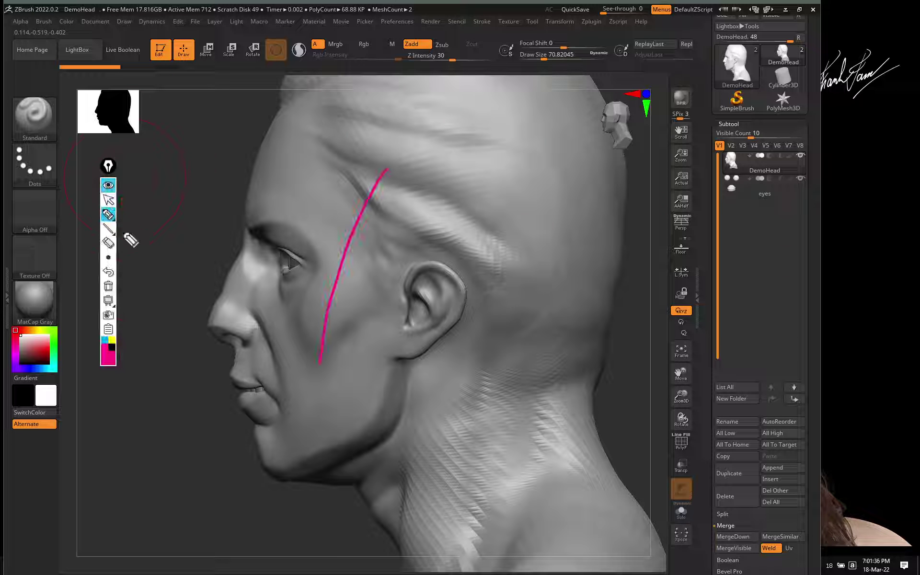
click(108, 286)
mouse_move(111, 83)
mouse_down()
mouse_move(109, 149)
mouse_move(106, 82)
mouse_up()
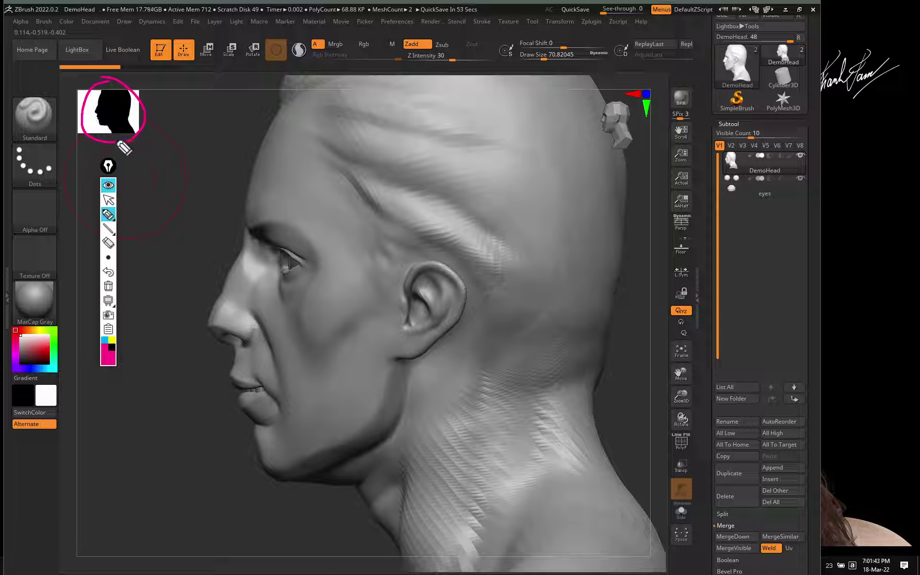
click(108, 187)
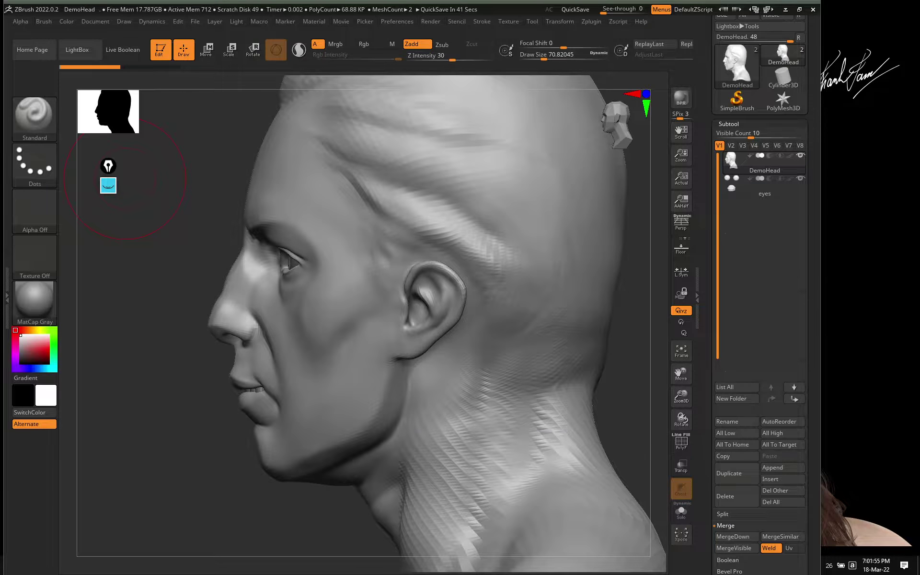
drag(919, 103, 682, 111)
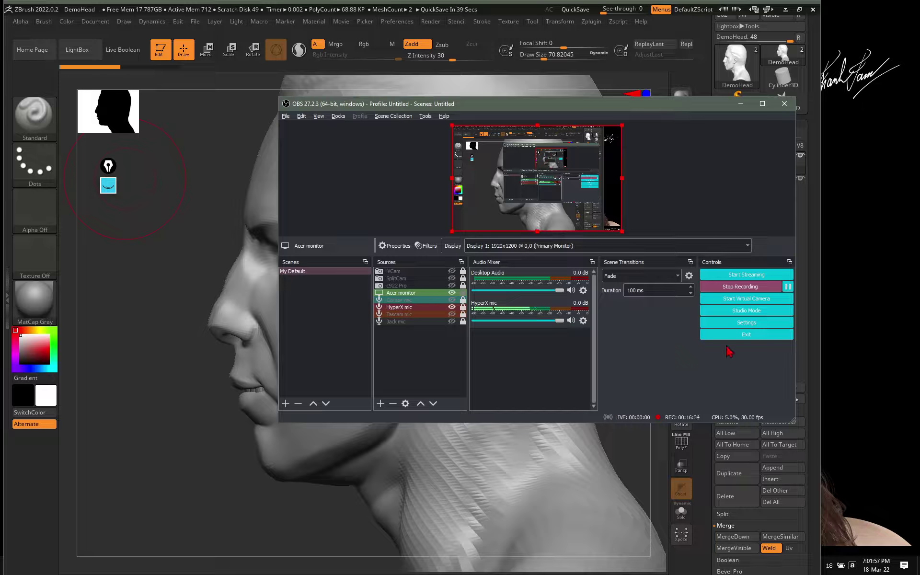